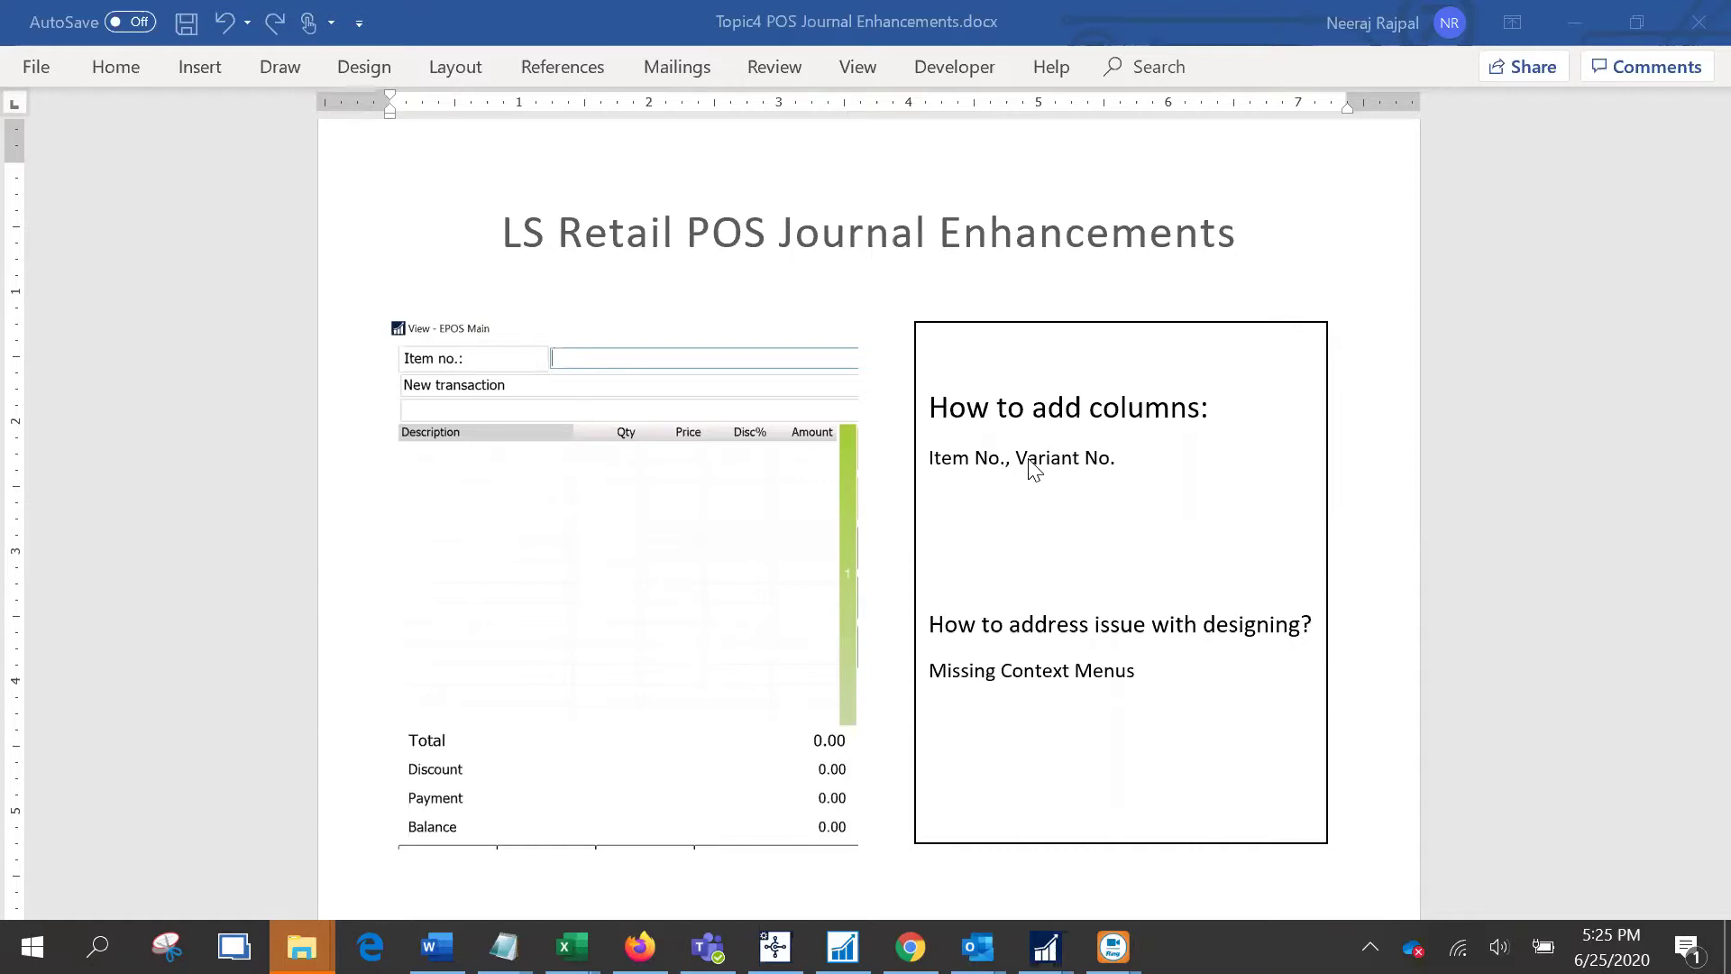
# - Switch from the Word enhancement notes to the EPOS Main sales window
pyautogui.hotkey('alt', 'Tab')
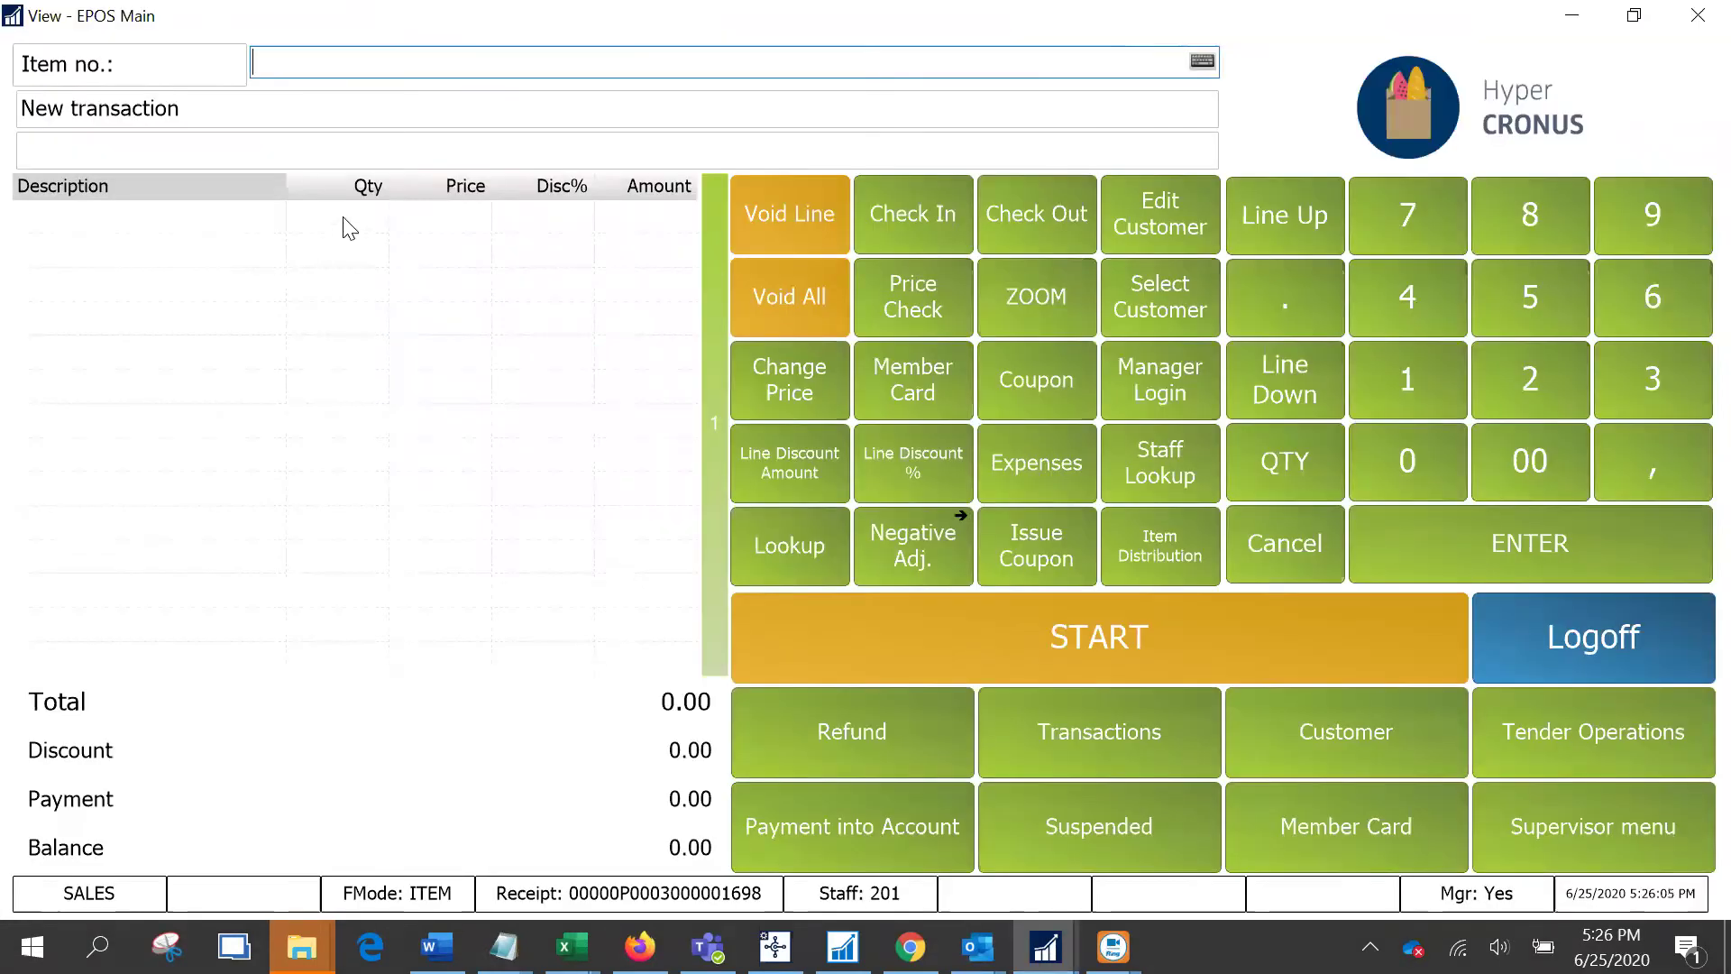
# - Right-click four spots in the empty journal to show it offers only Refresh F5
pyautogui.rightClick(365, 306)
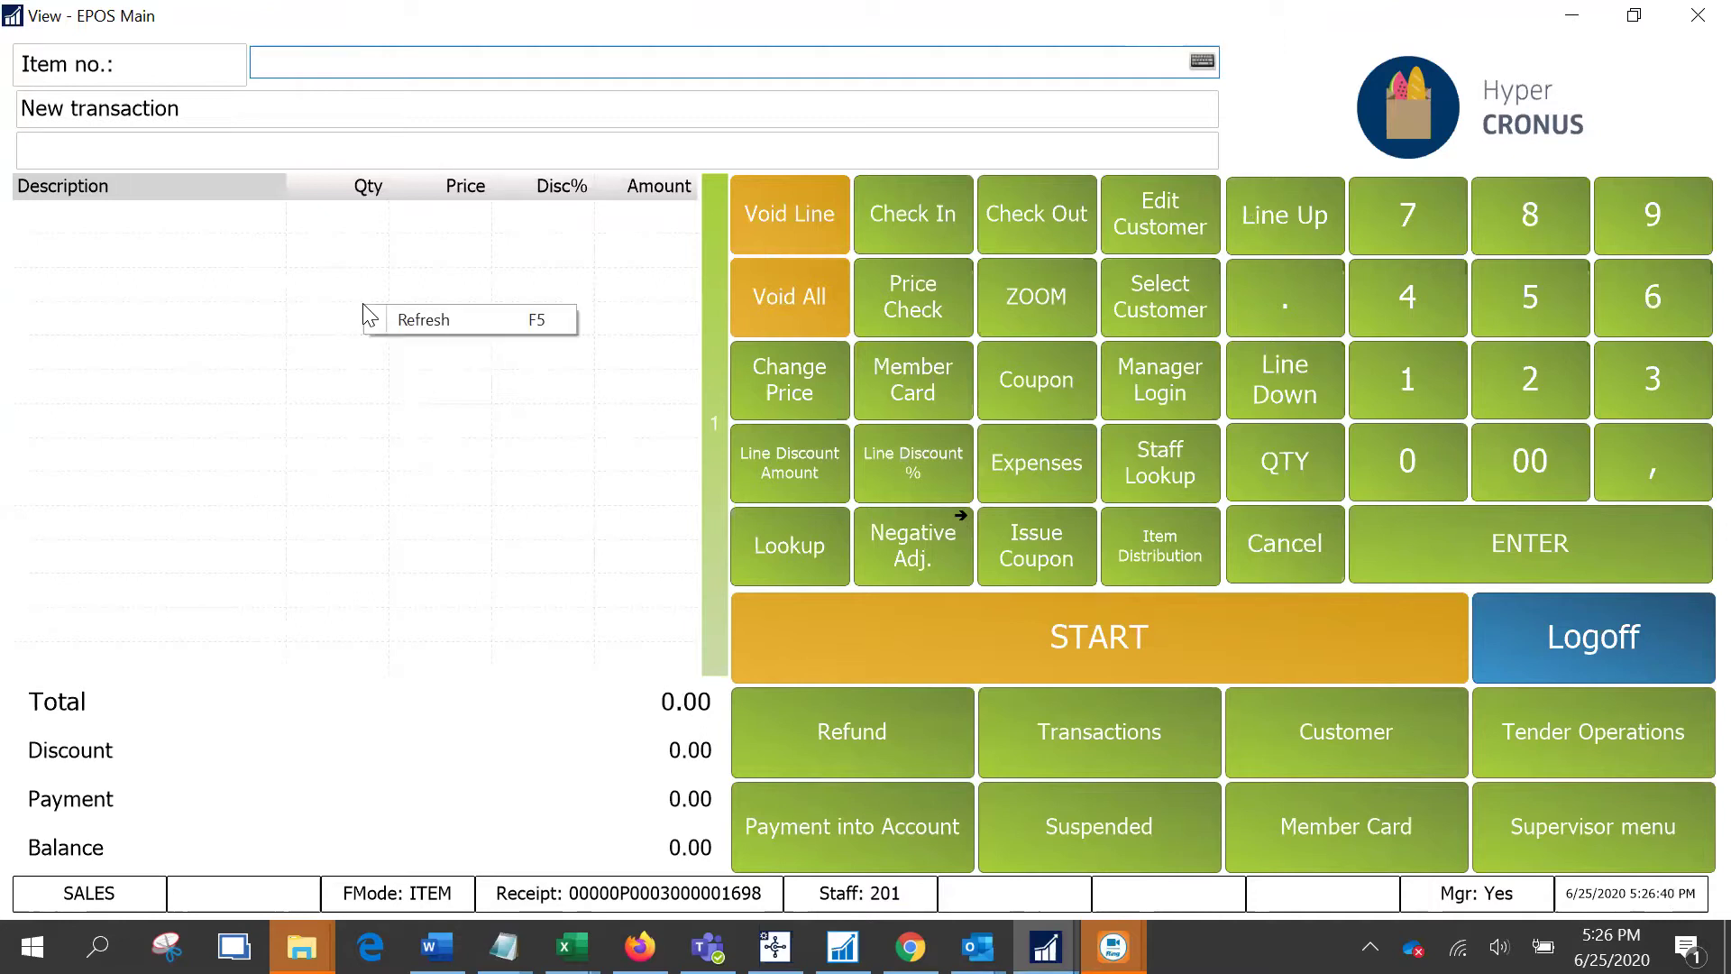
pyautogui.rightClick(417, 381)
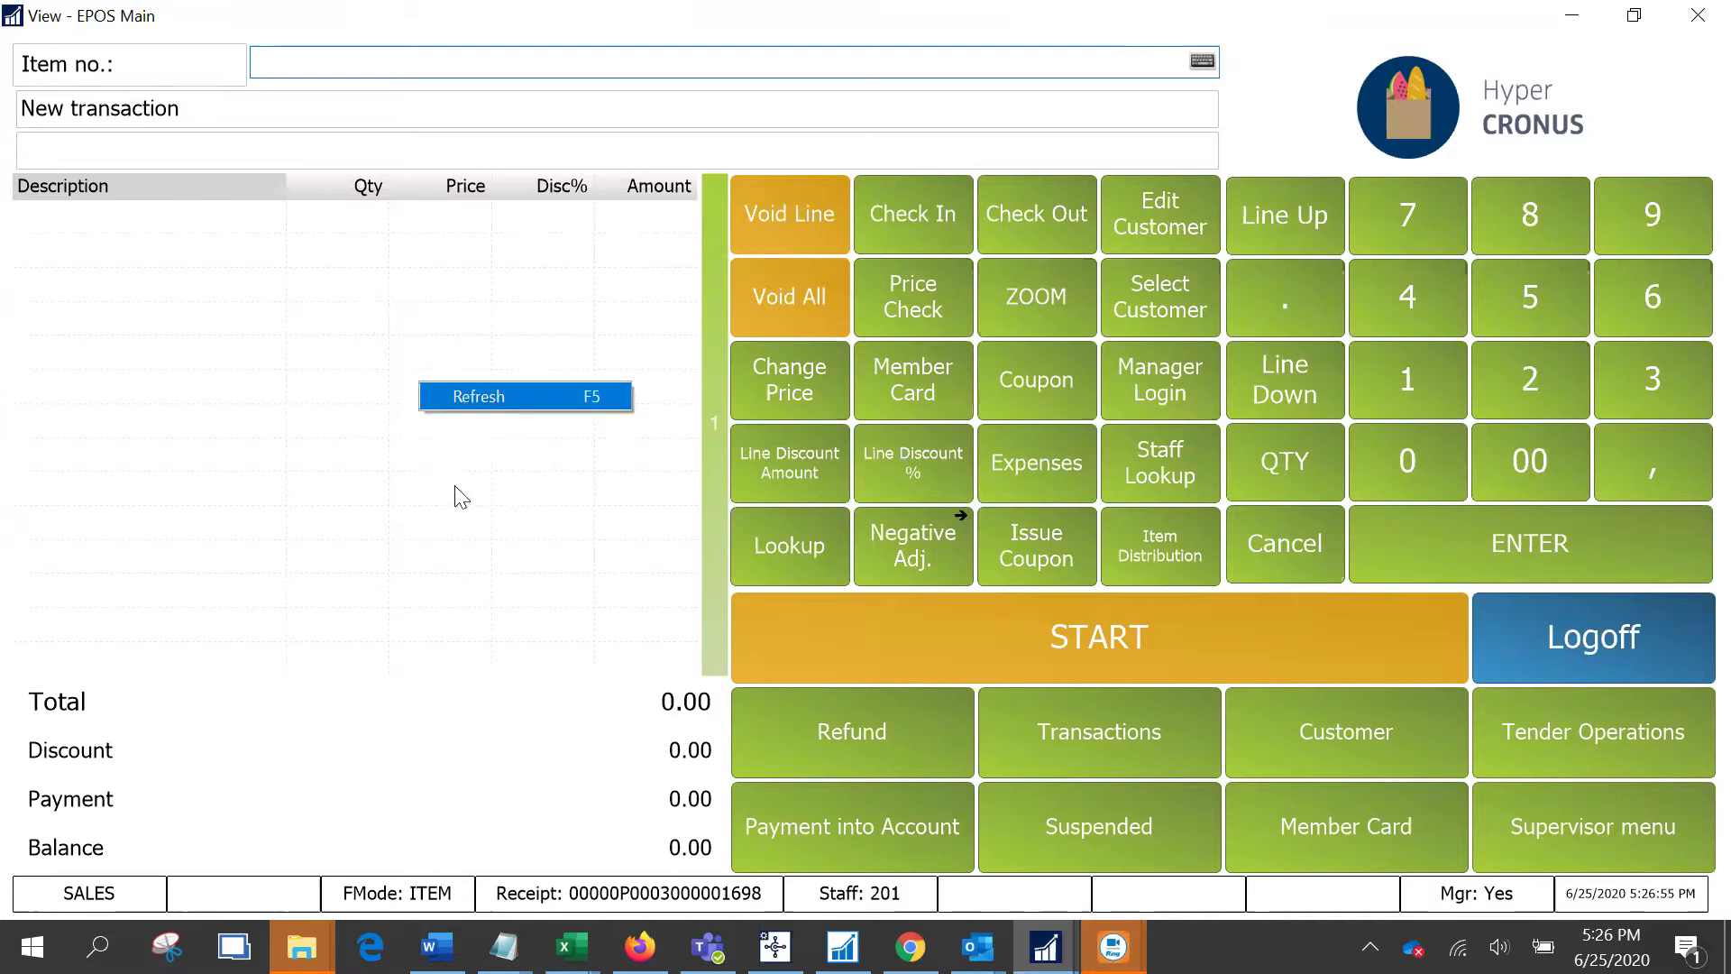
pyautogui.rightClick(285, 335)
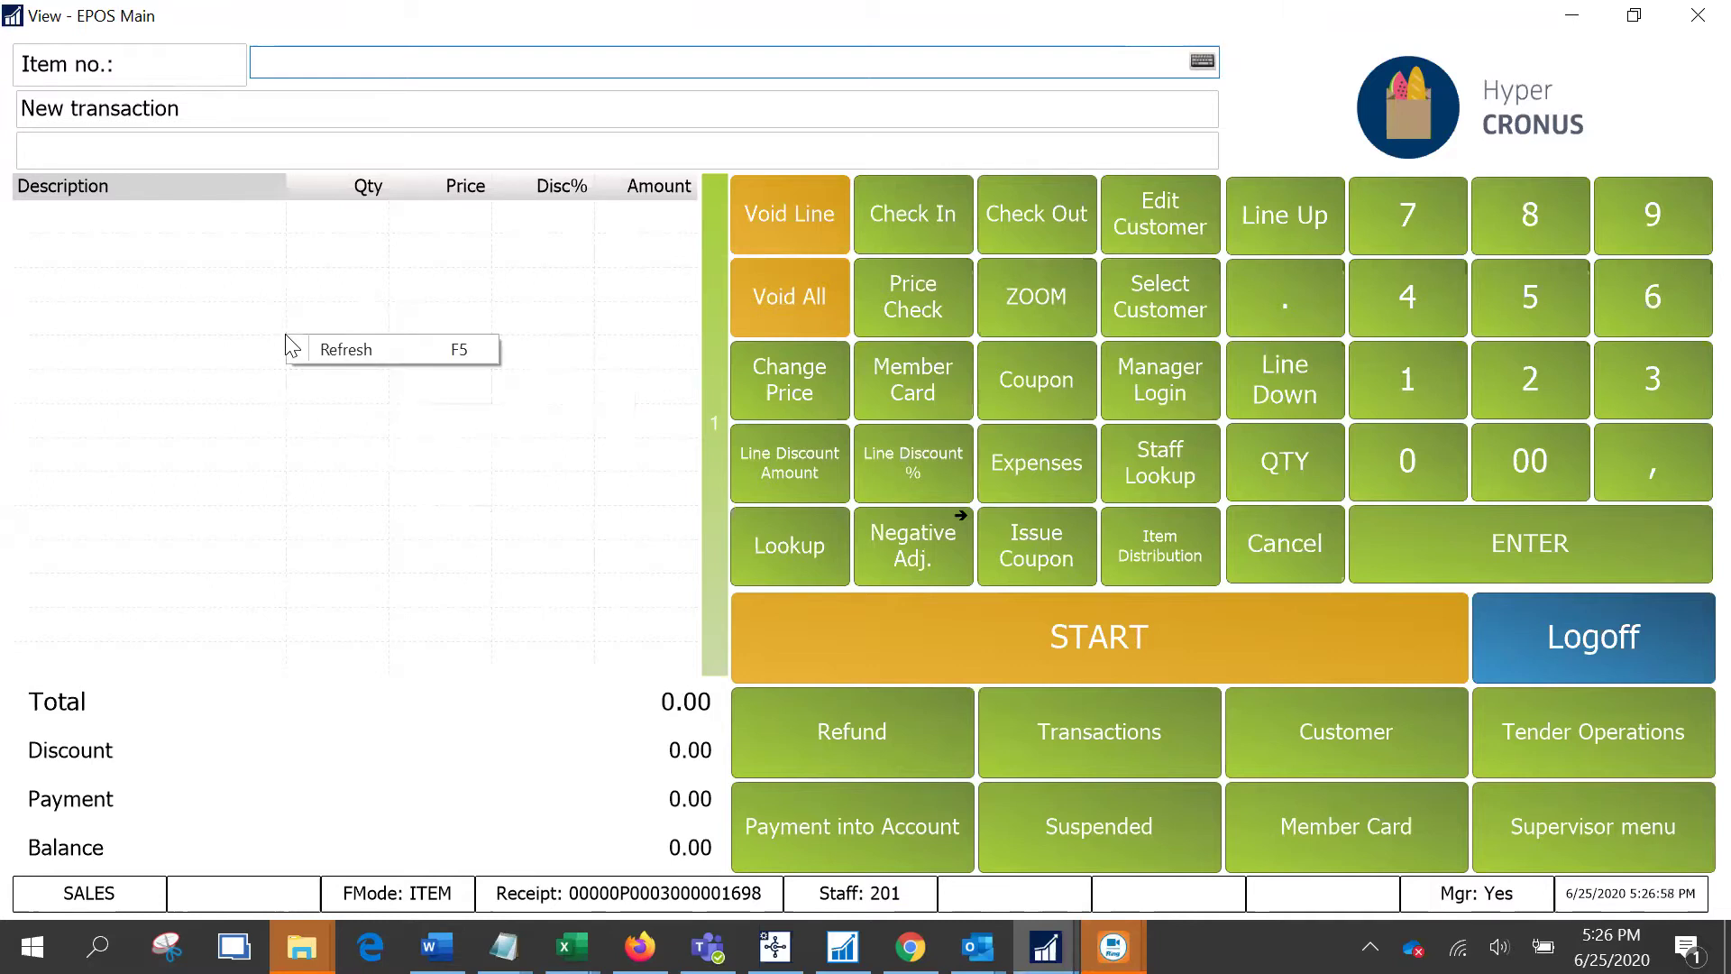
pyautogui.rightClick(386, 407)
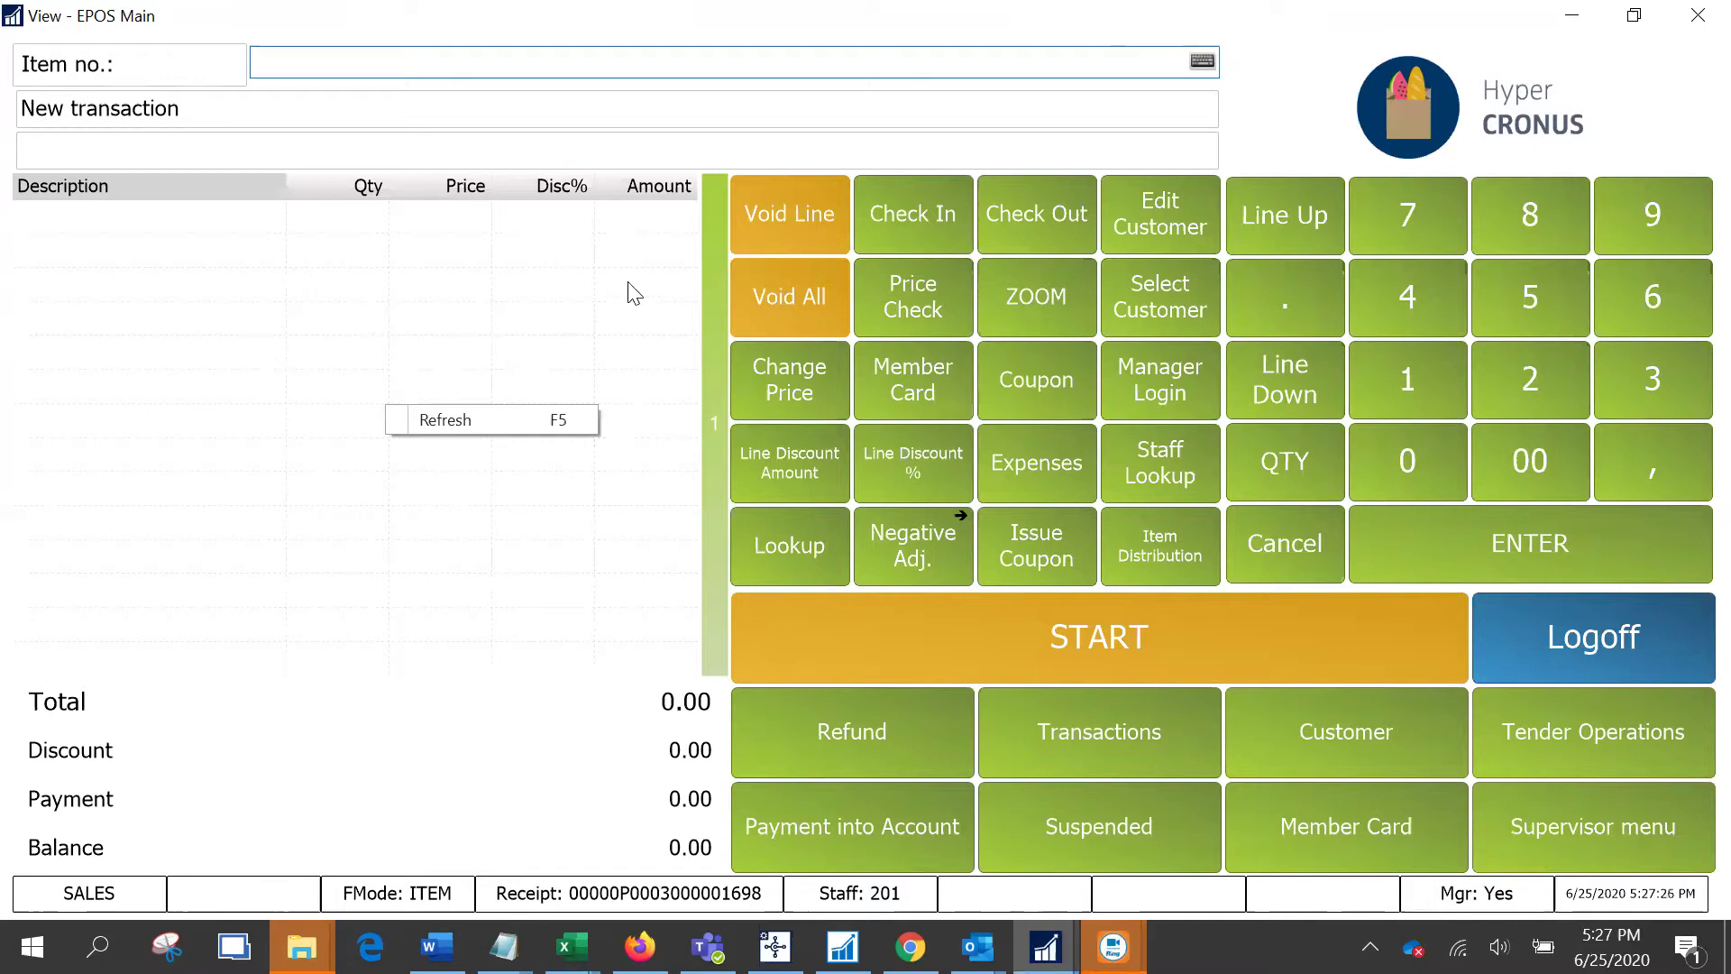
# - Import LS1402_POS Context Menu_ALL.xml for POS Context Menu, approving overwrite and import
pyautogui.click(1045, 947)
pyautogui.click(868, 811)
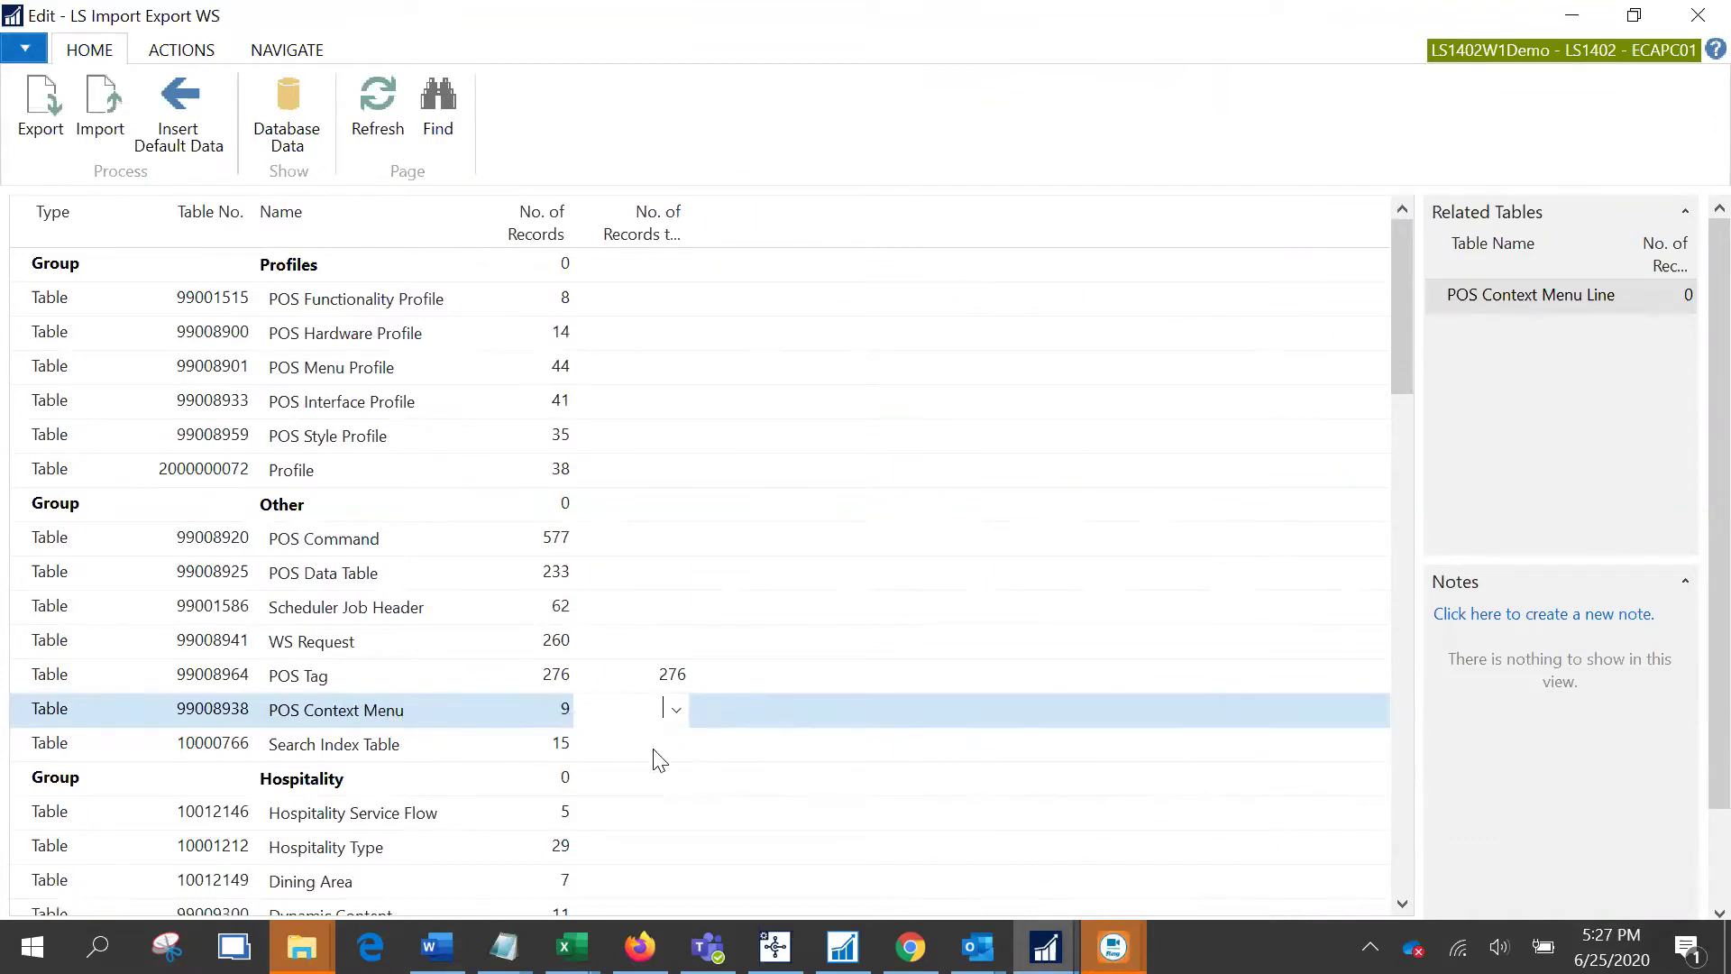
pyautogui.click(95, 134)
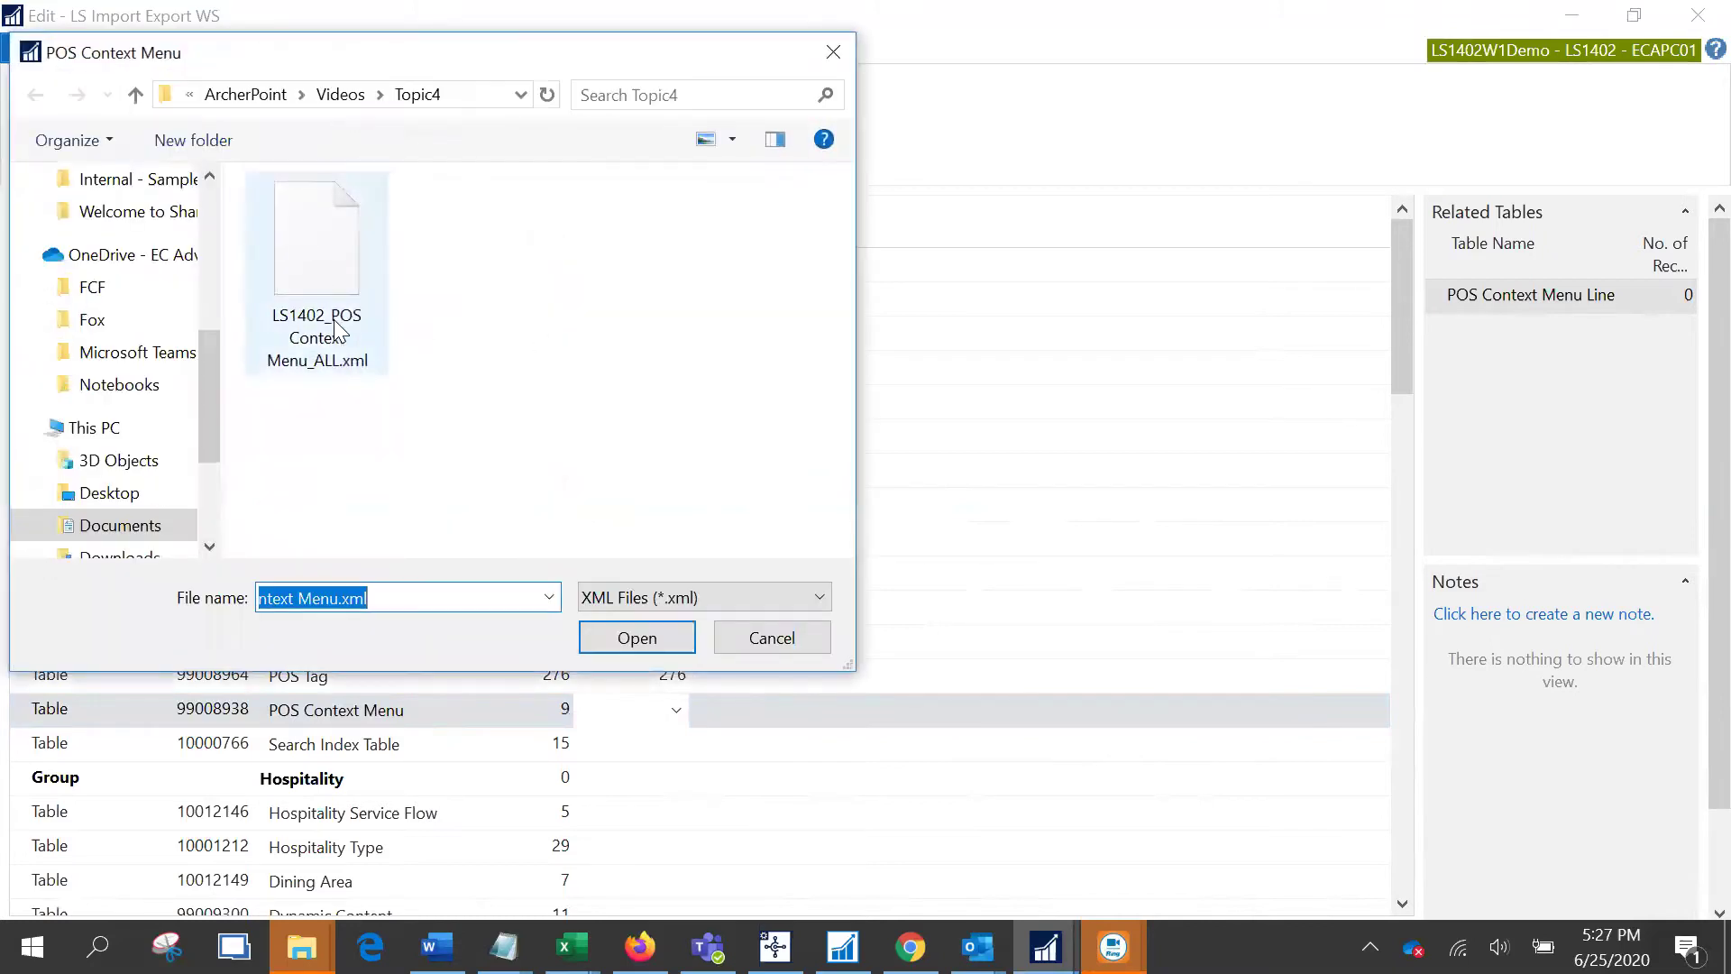
pyautogui.click(341, 329)
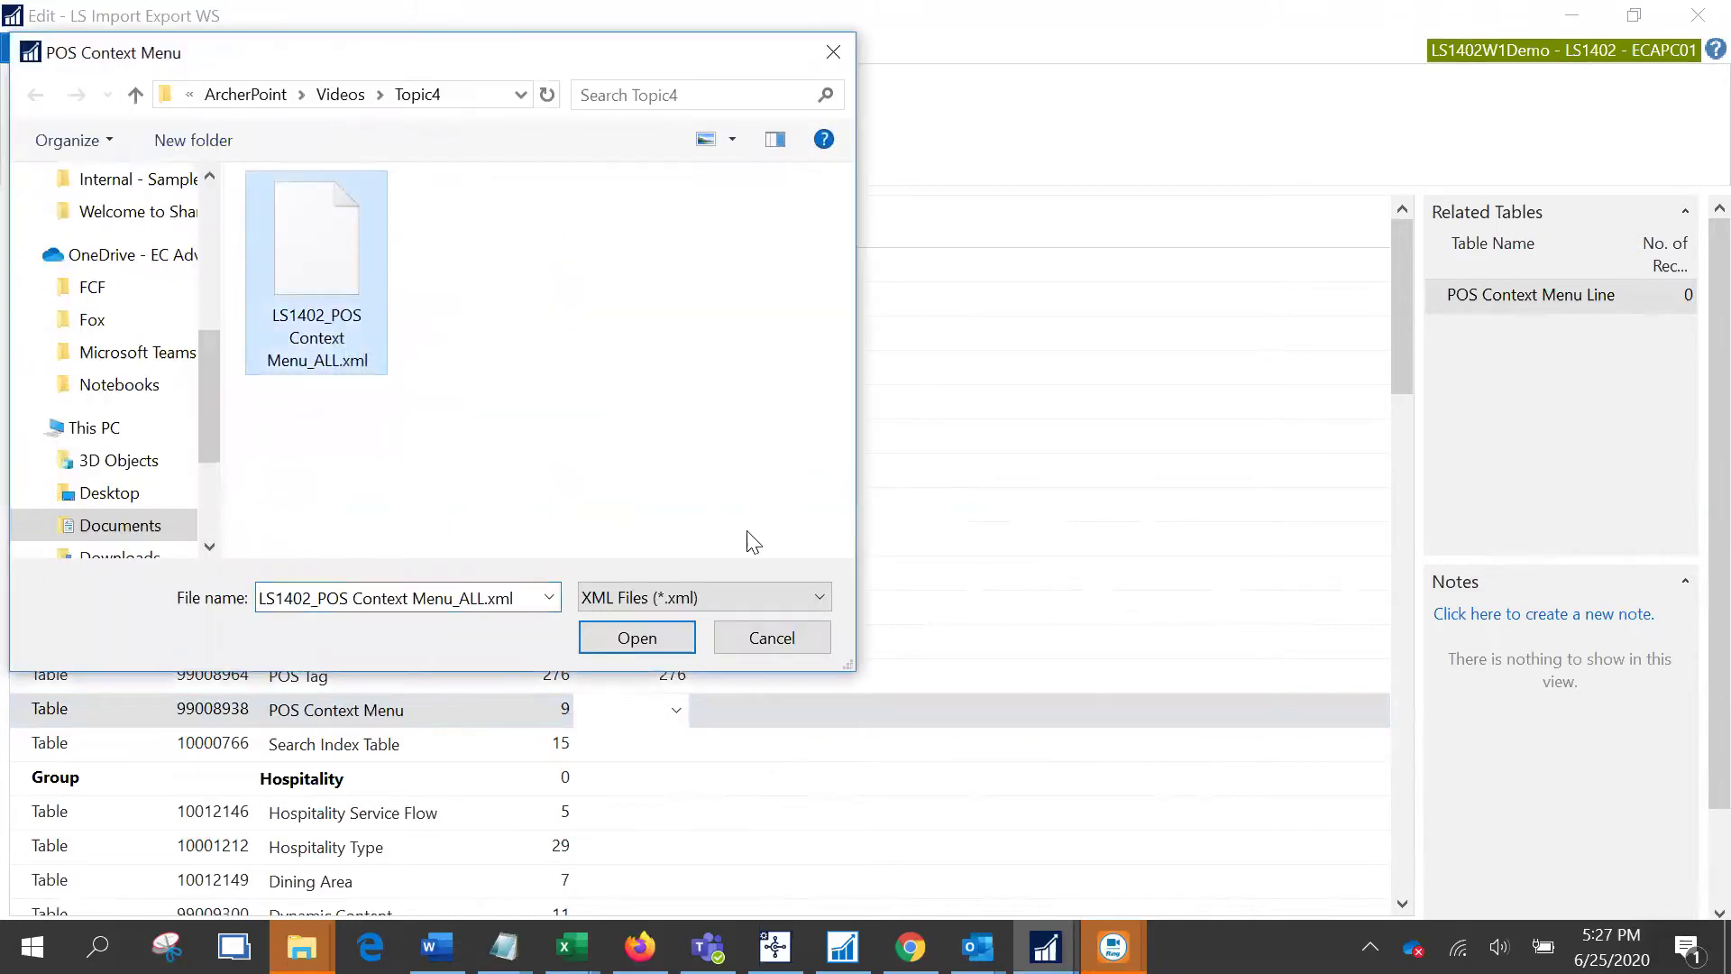
pyautogui.click(683, 642)
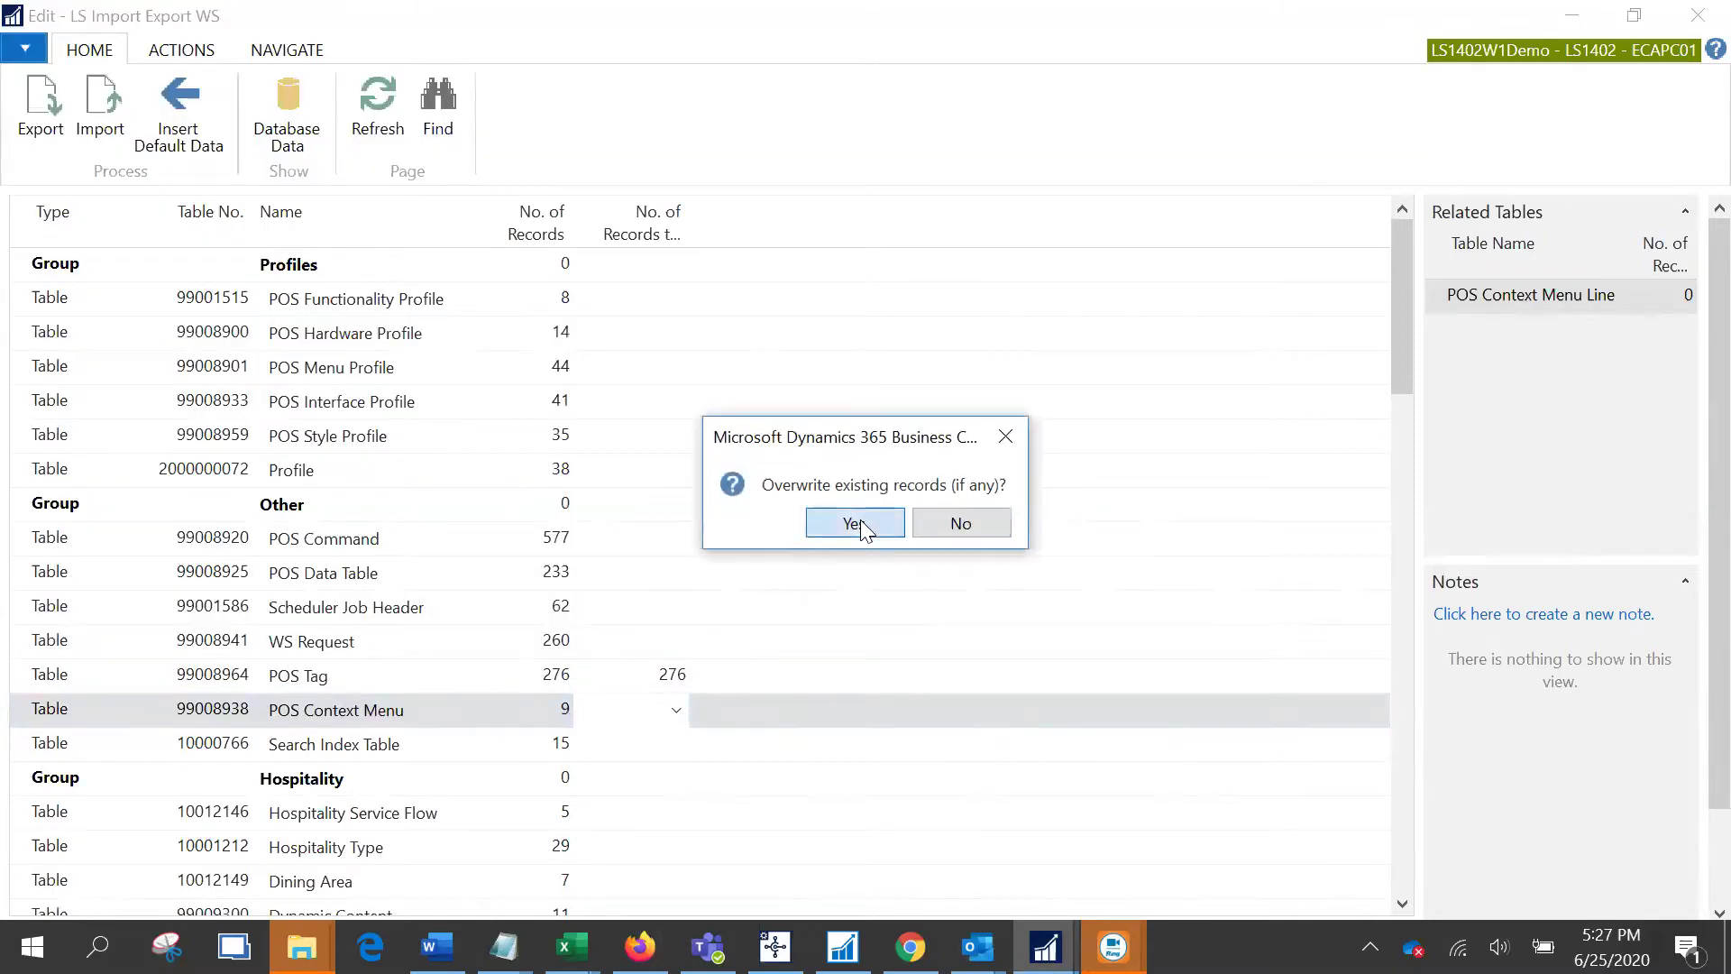
pyautogui.click(859, 526)
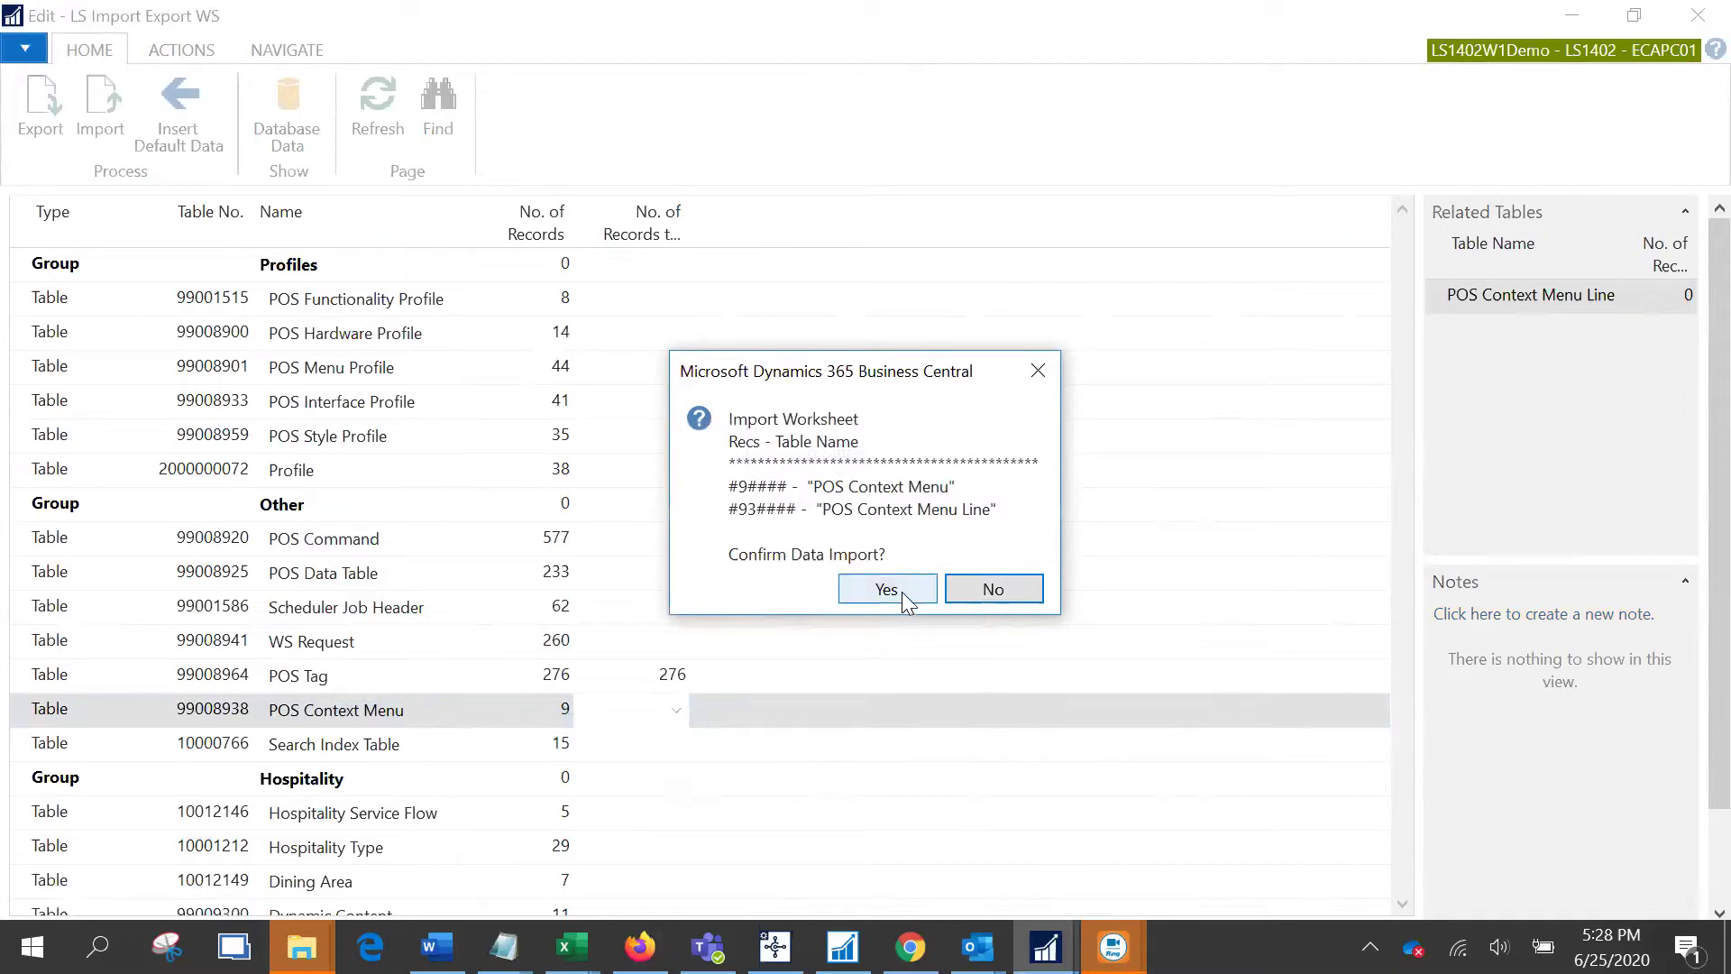
pyautogui.click(902, 591)
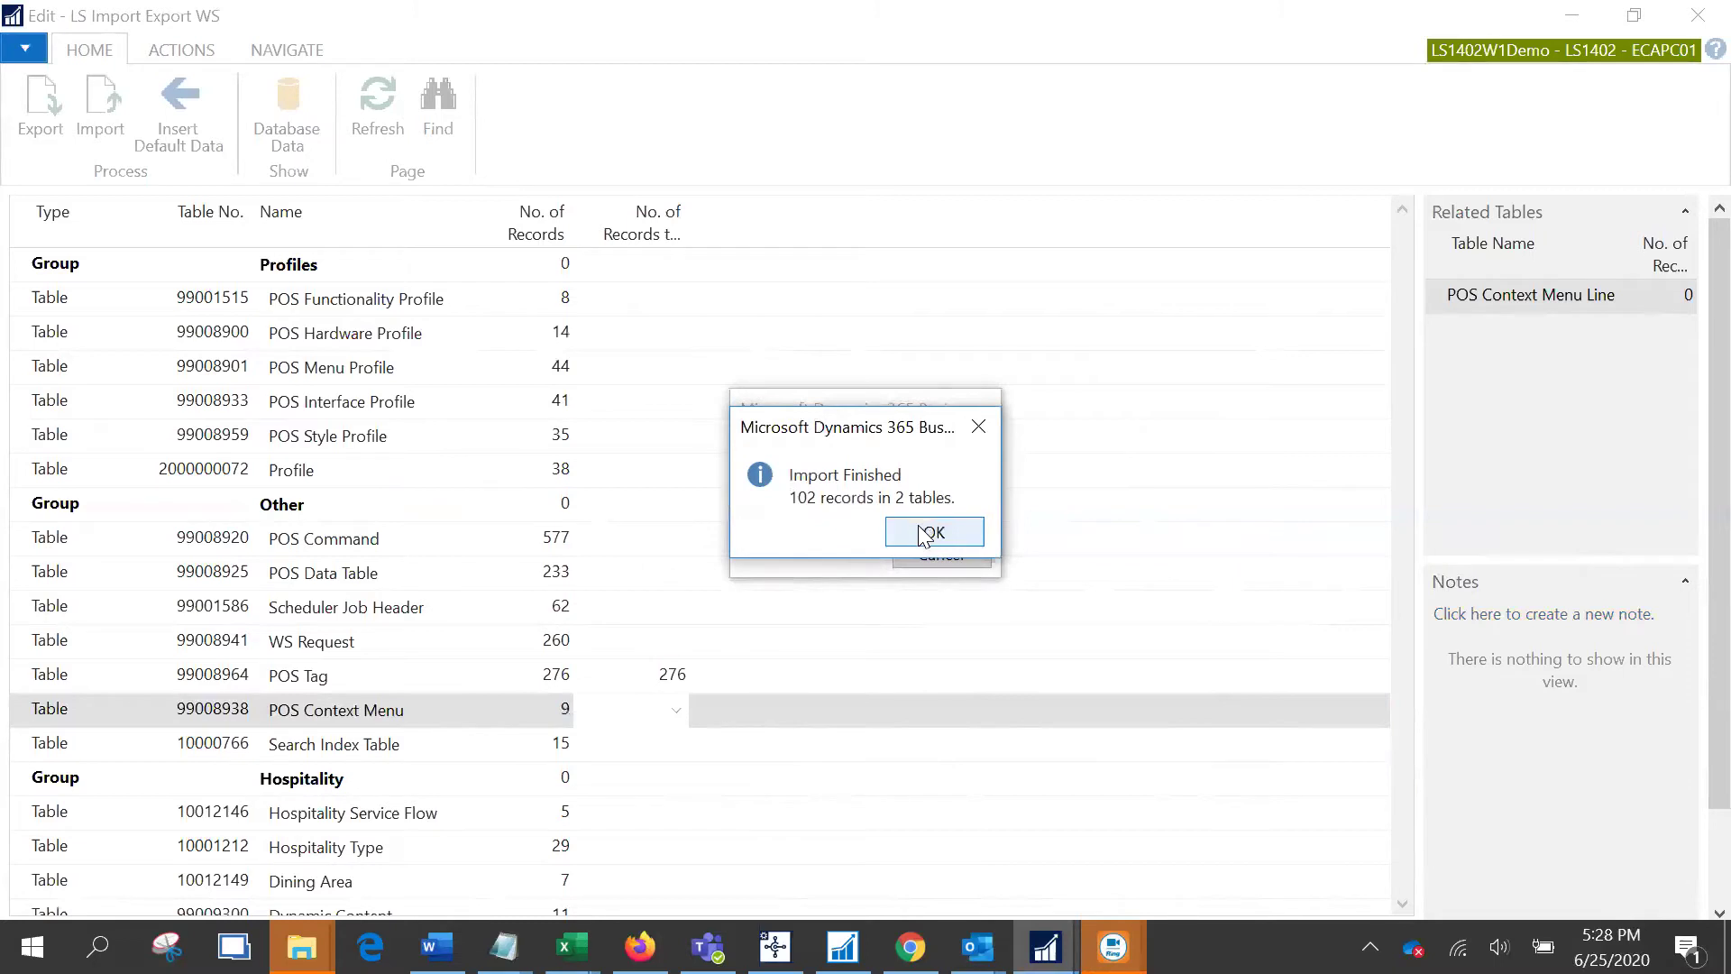
pyautogui.click(929, 532)
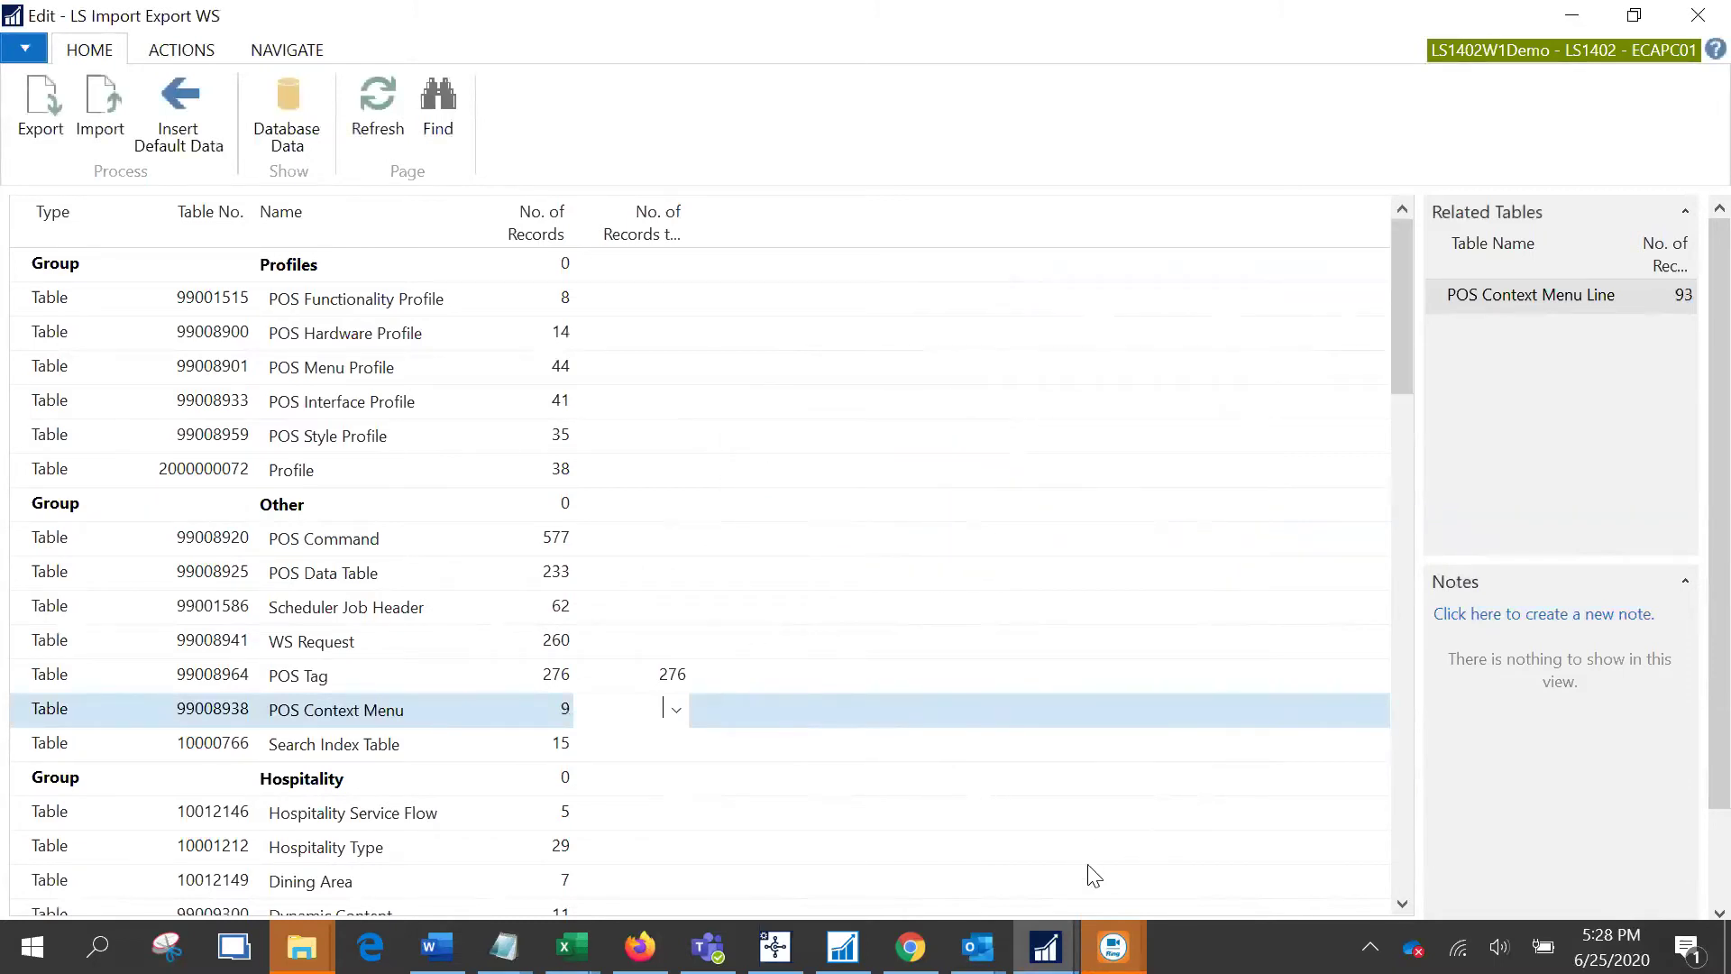
# - Close the POS from the EPOS Main window, confirming with Yes
pyautogui.moveTo(1046, 947)
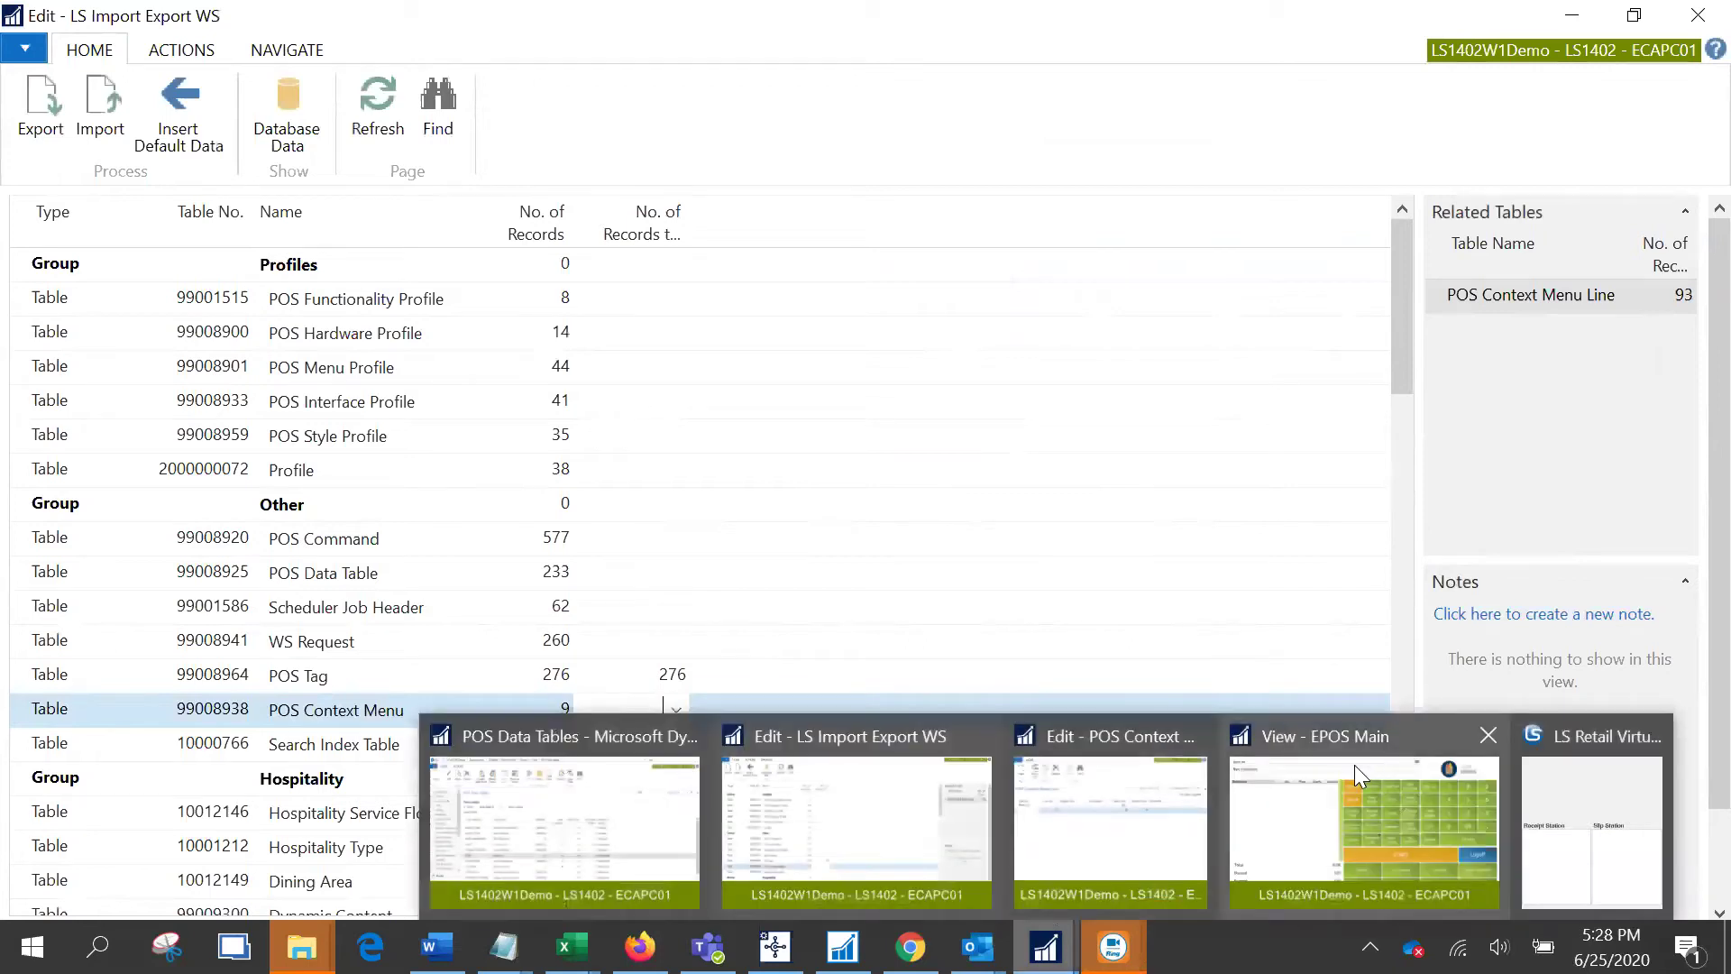
pyautogui.click(1354, 764)
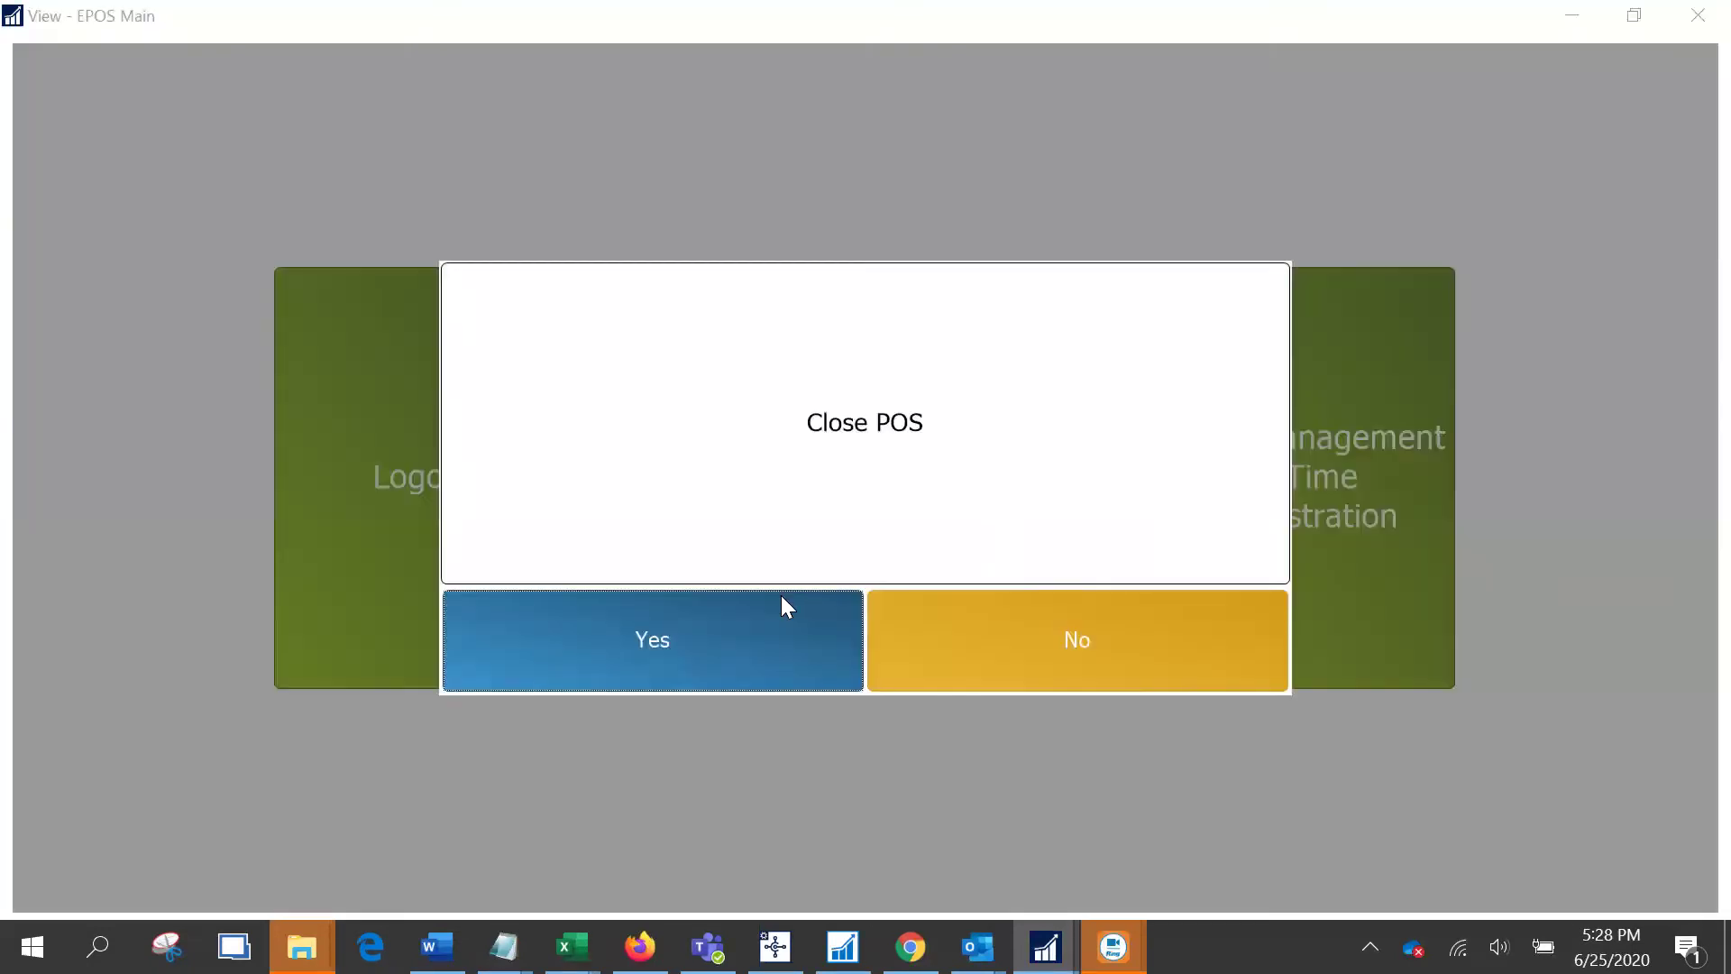
pyautogui.click(706, 670)
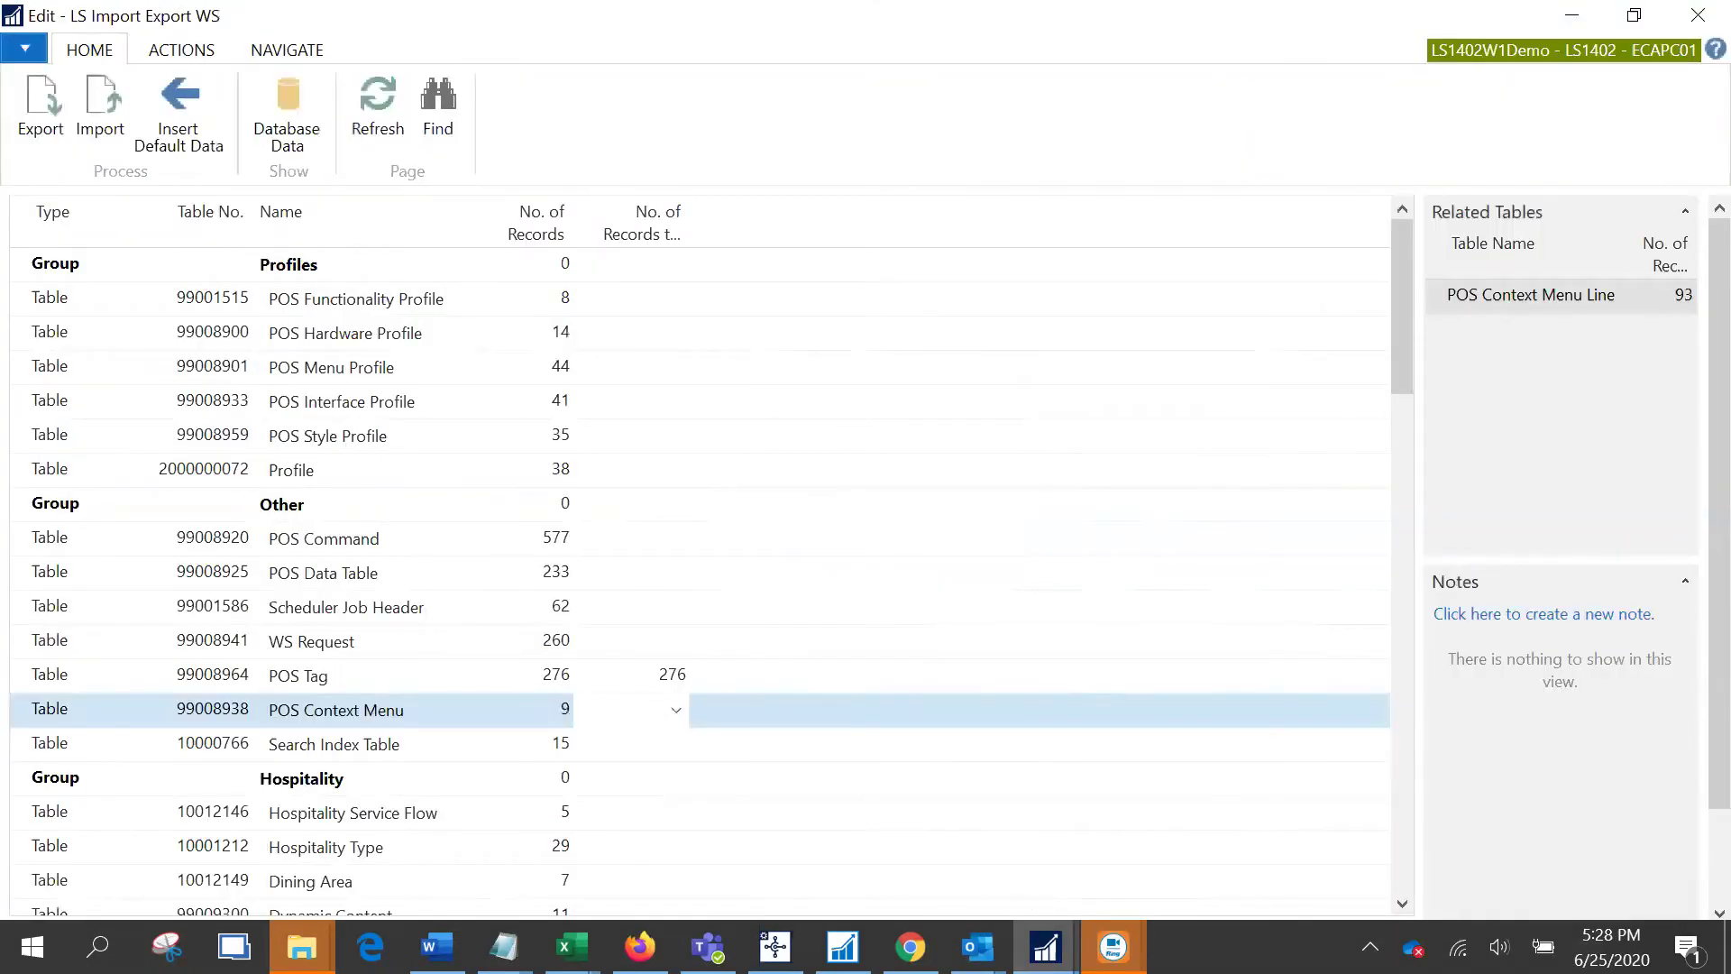
# - Relaunch the POS and log on as the first listed staff member
pyautogui.moveTo(1046, 945)
pyautogui.click(902, 857)
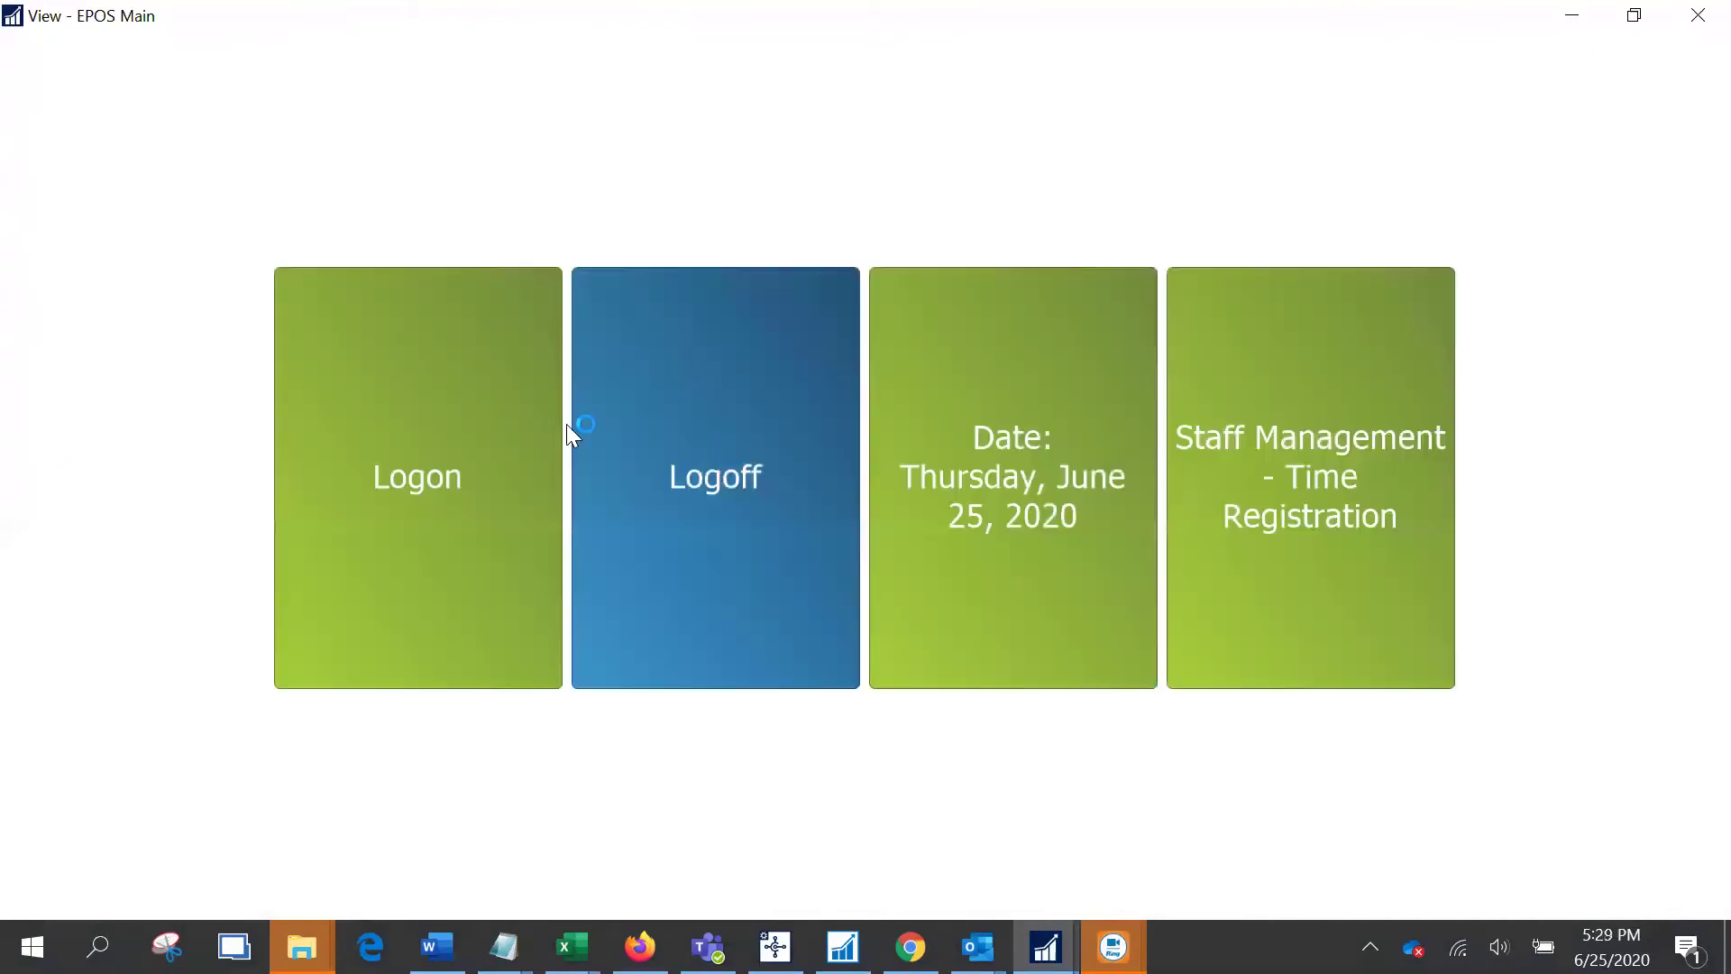
pyautogui.click(443, 431)
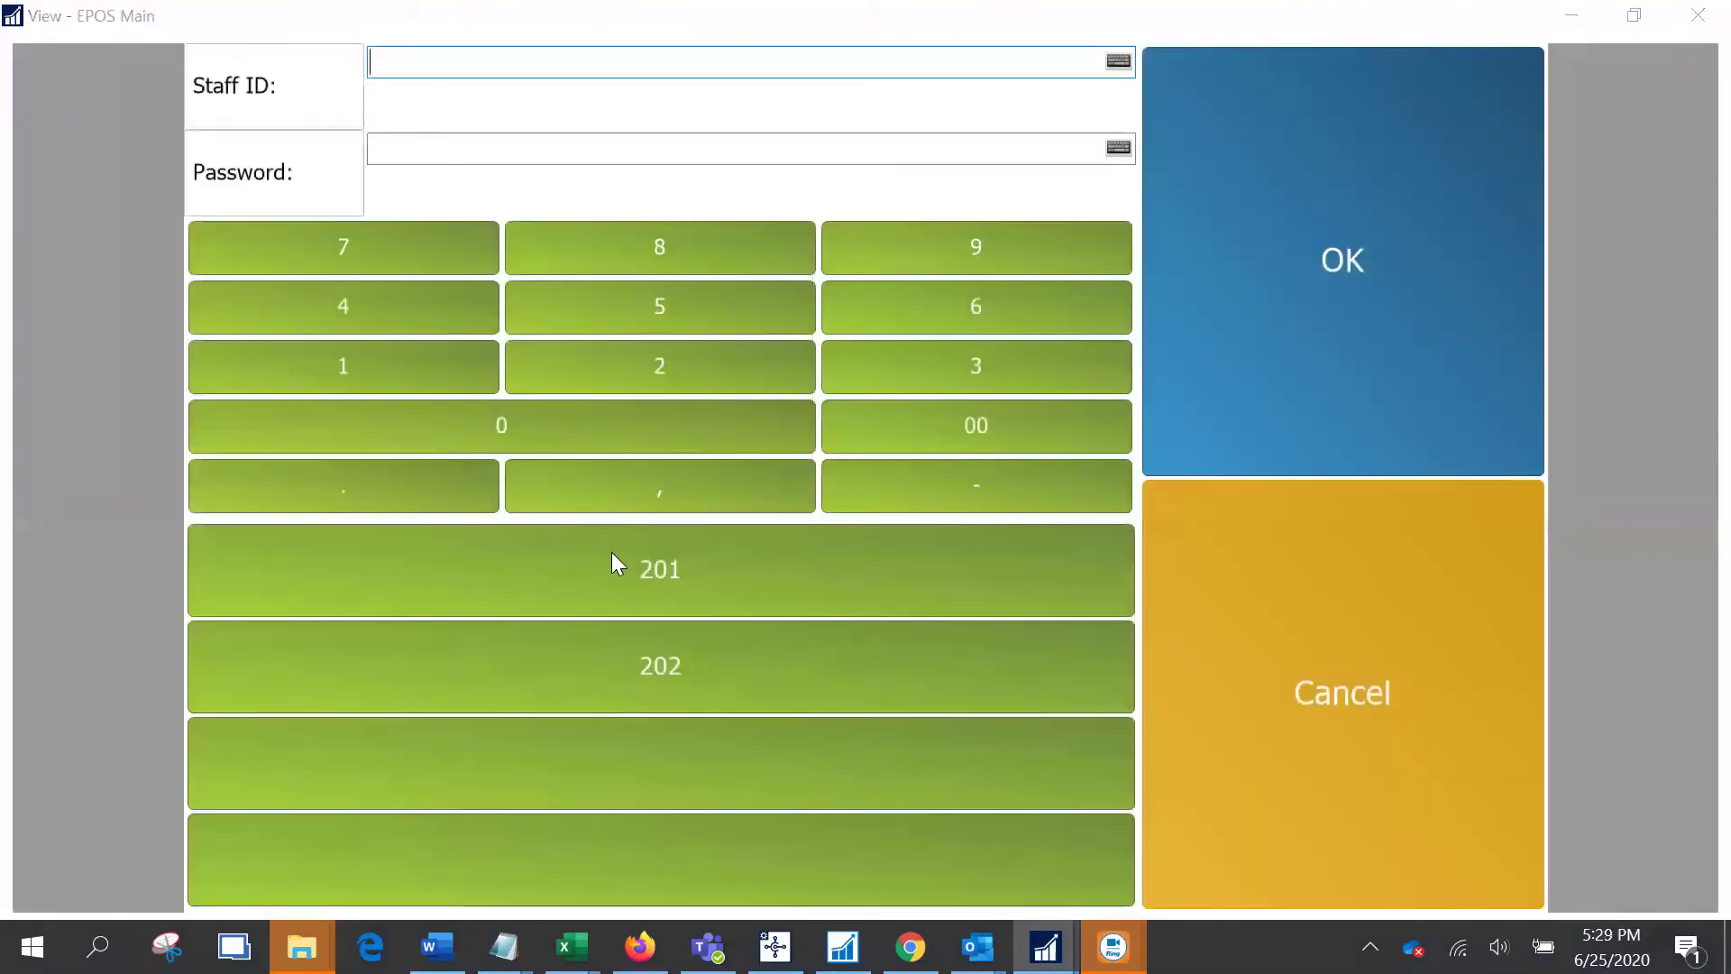
pyautogui.click(640, 570)
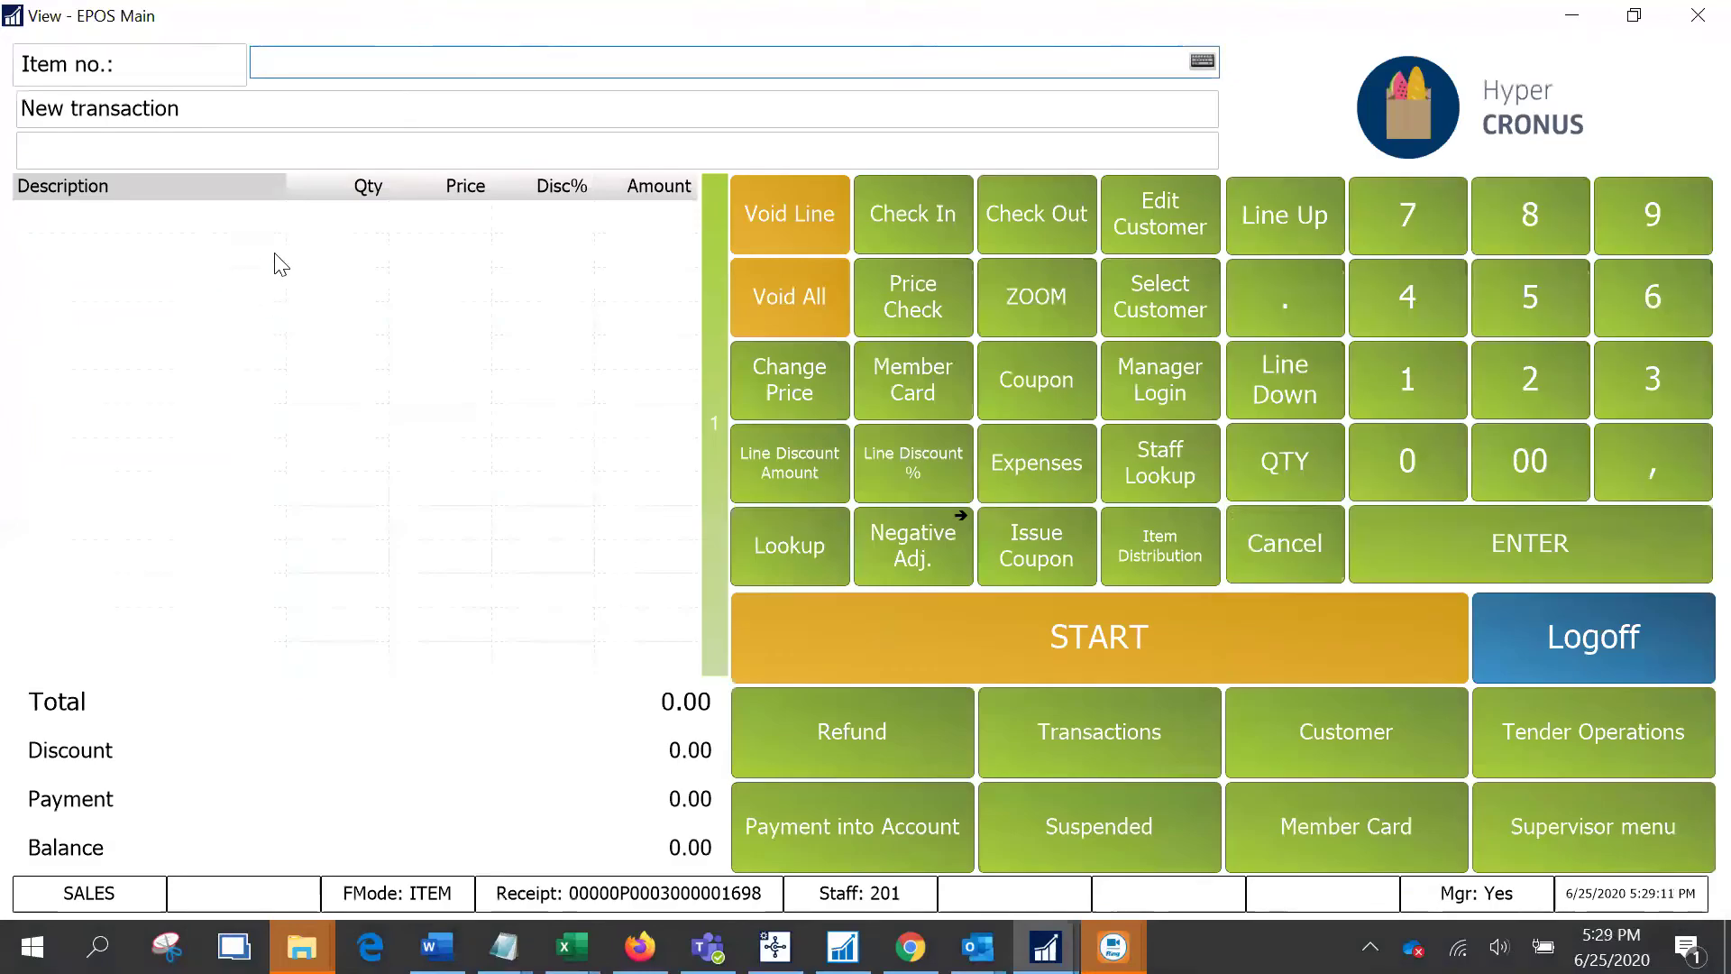
# - Choose Datatable Properties from the journal's context menu to open the #JOURNAL card
pyautogui.rightClick(327, 254)
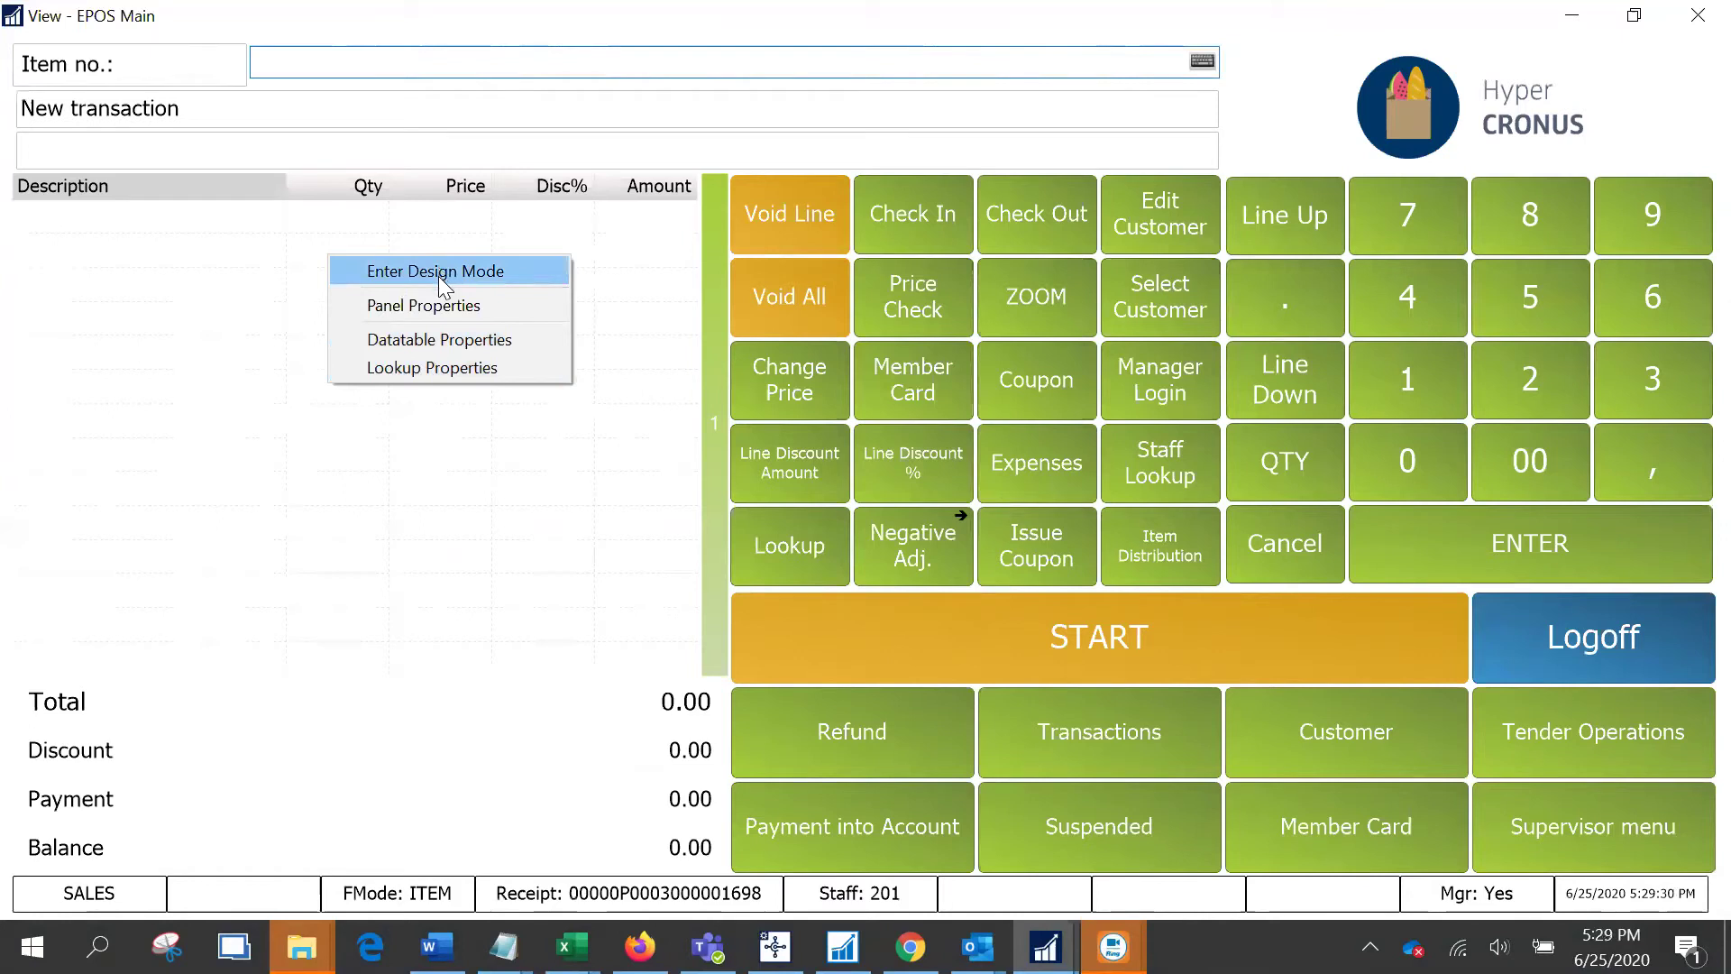
pyautogui.click(438, 339)
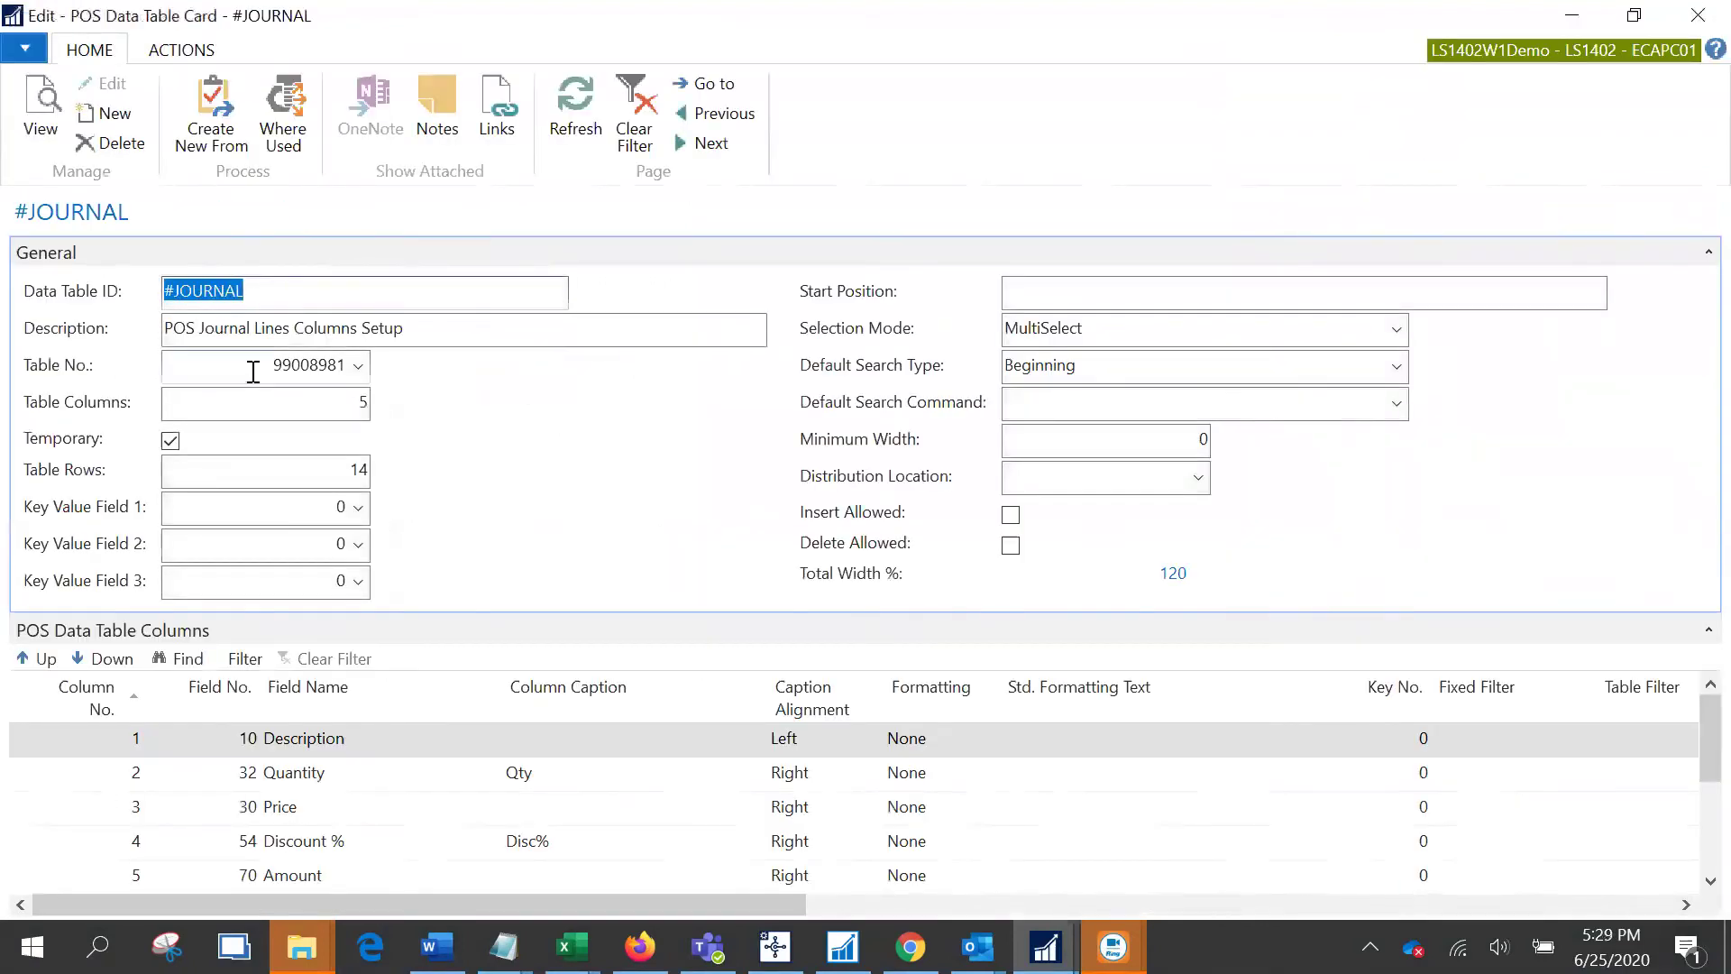
# - Check which table 99008981 is and leave the Temporary option on
pyautogui.moveTo(268, 370); pyautogui.dragTo(353, 377)
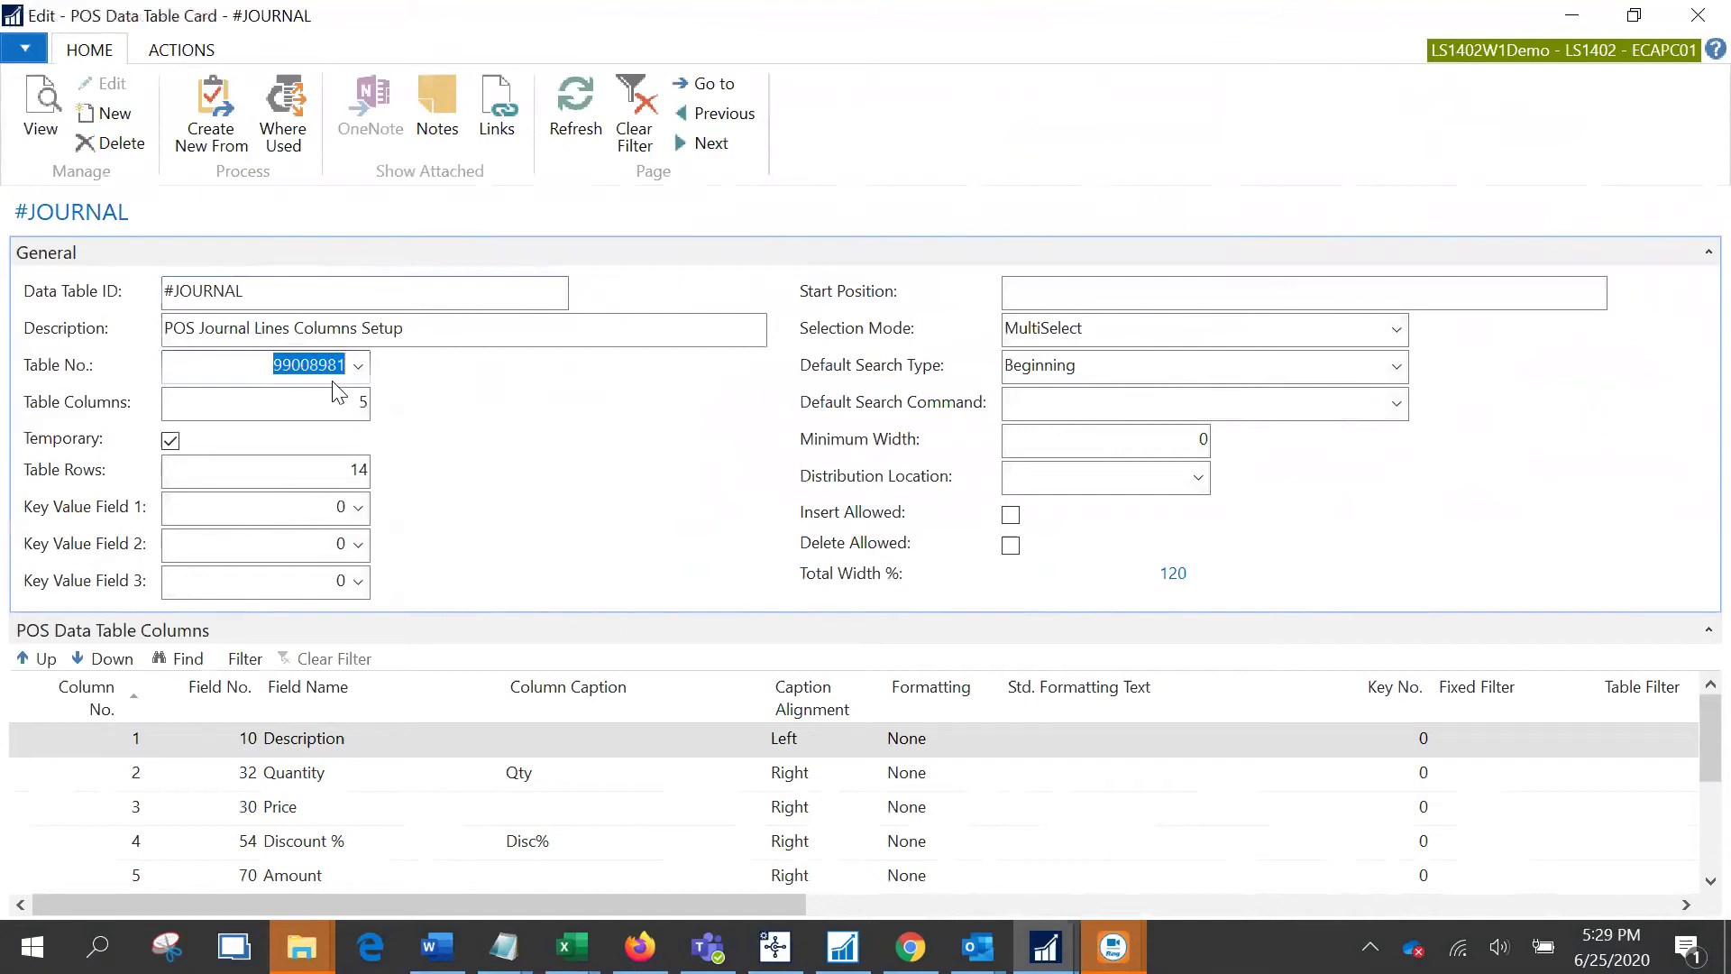
pyautogui.click(358, 366)
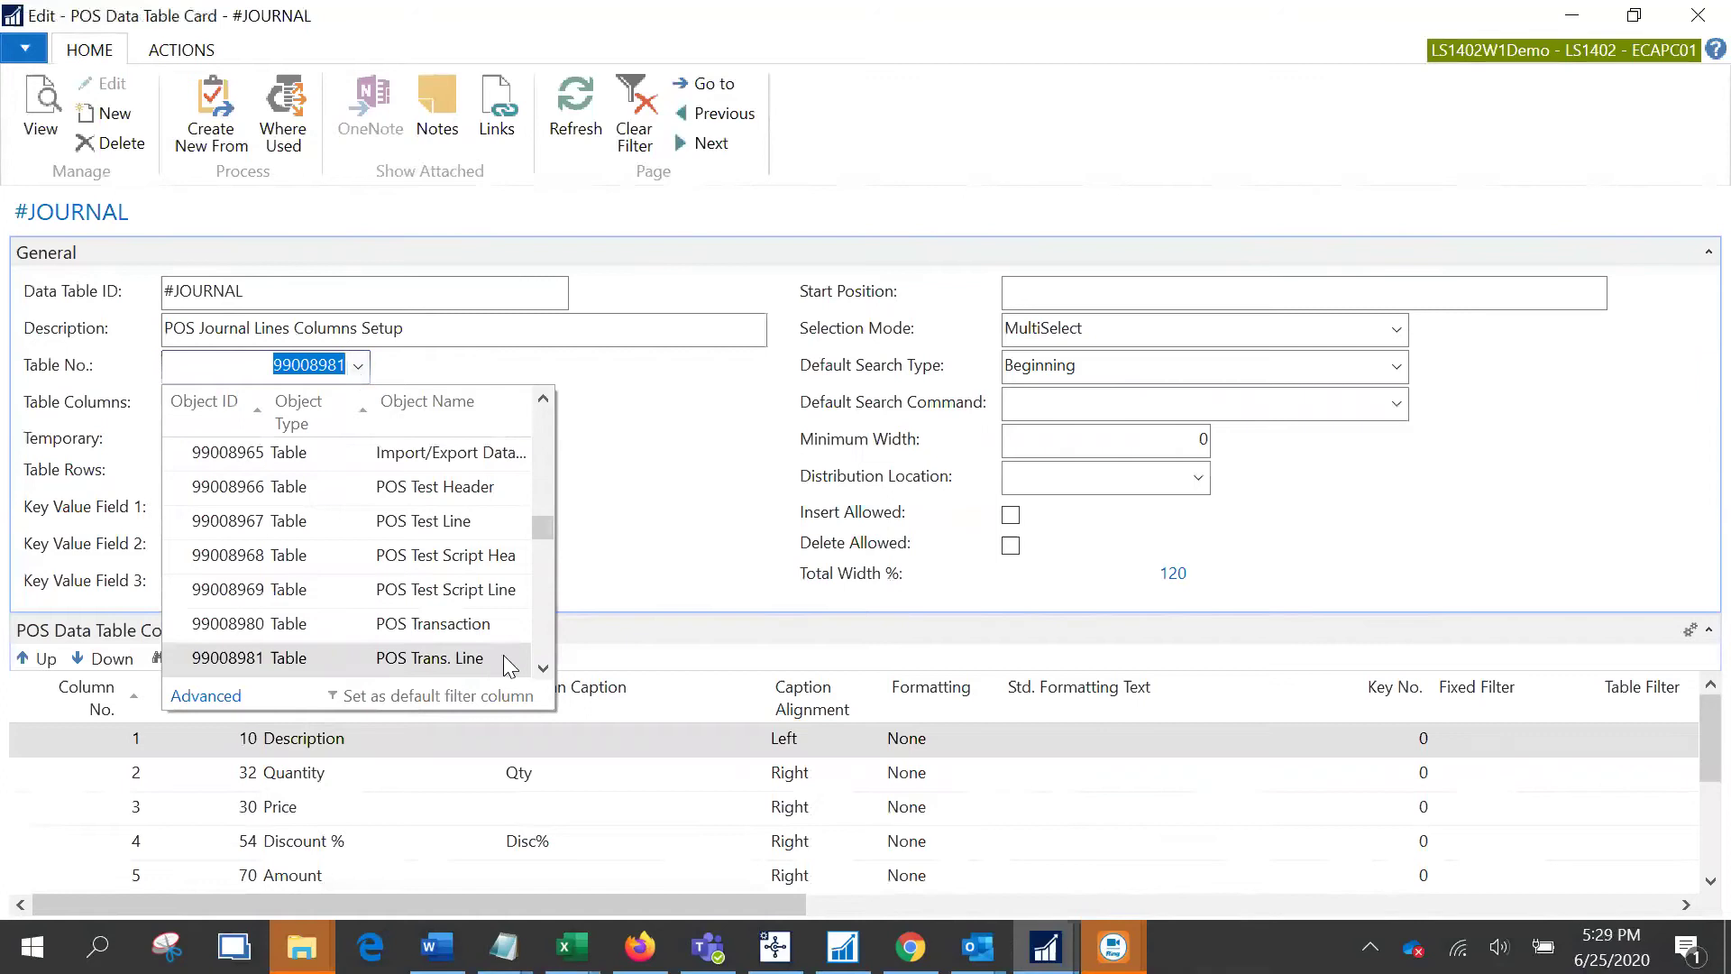
pyautogui.click(645, 532)
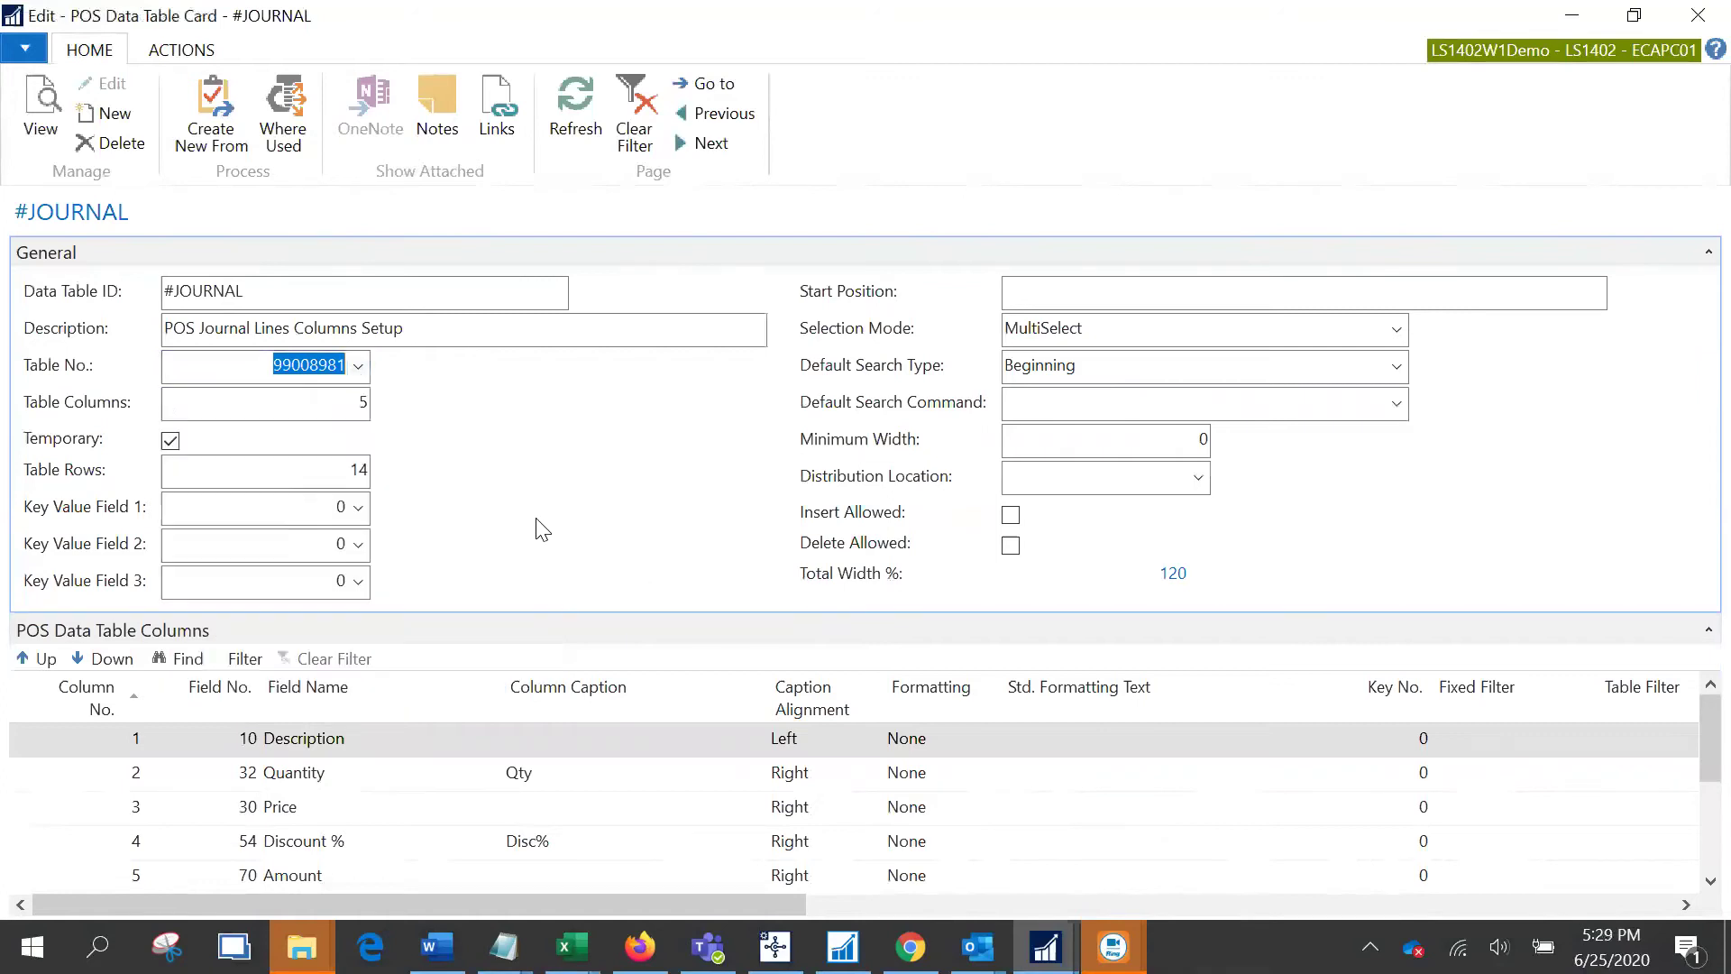
pyautogui.click(171, 440)
pyautogui.click(170, 440)
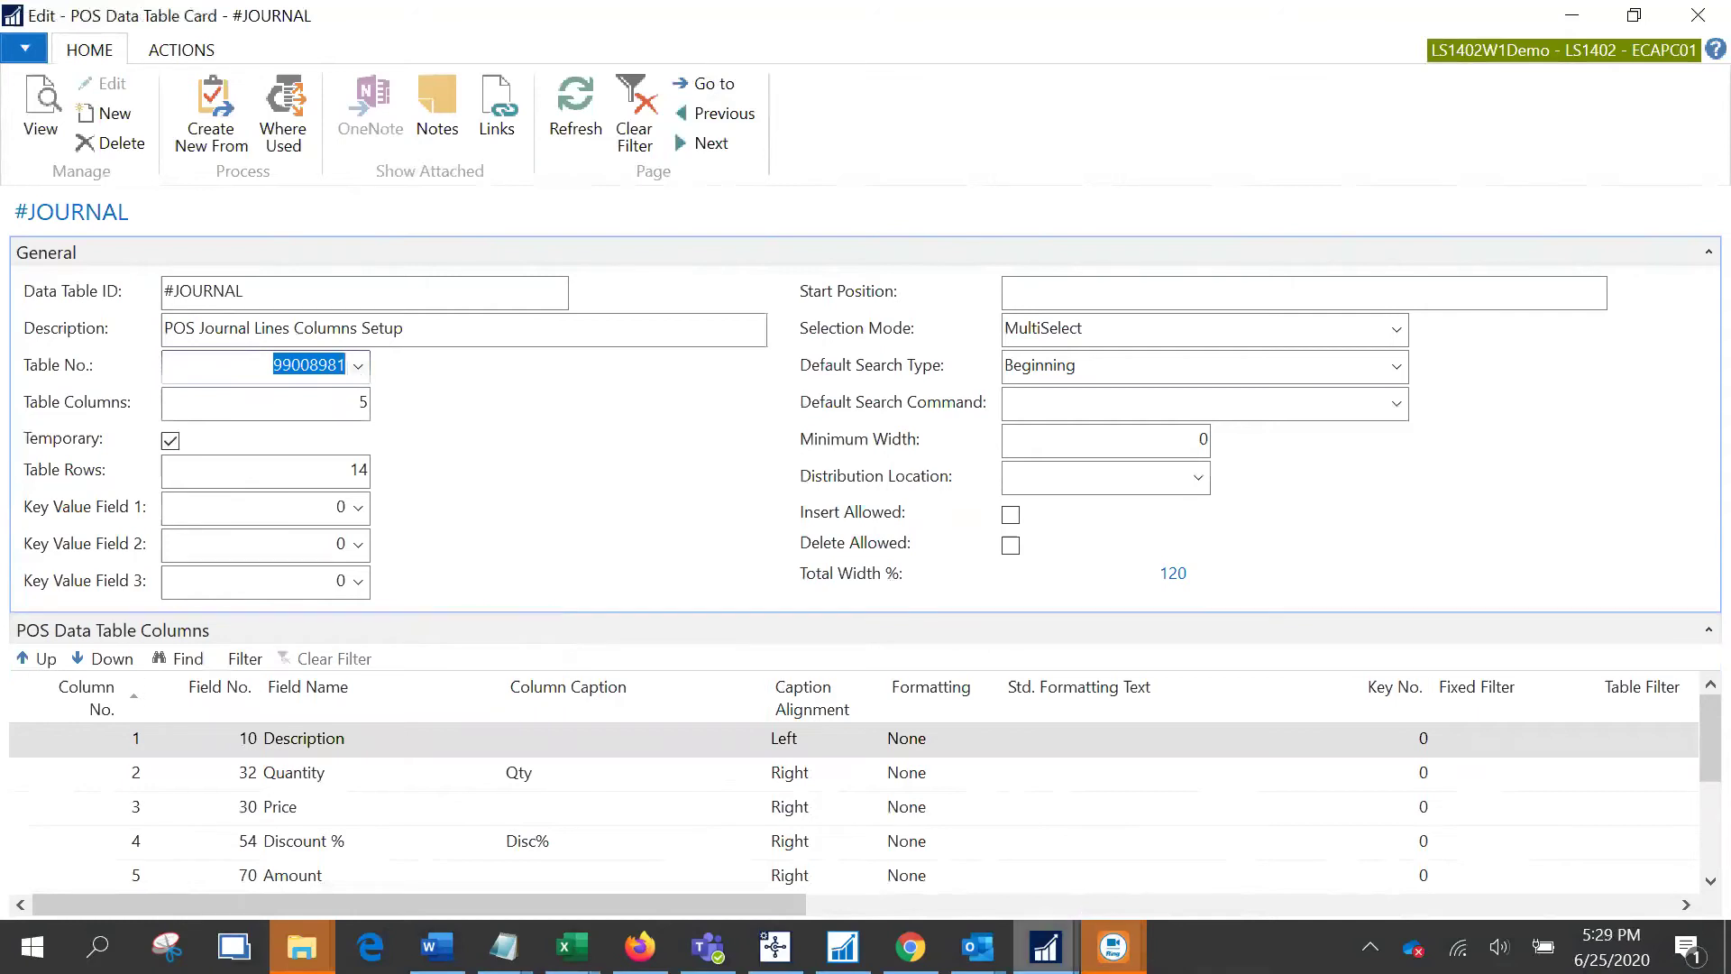
# - Set the #JOURNAL Table Columns count to 7
pyautogui.moveTo(1046, 947)
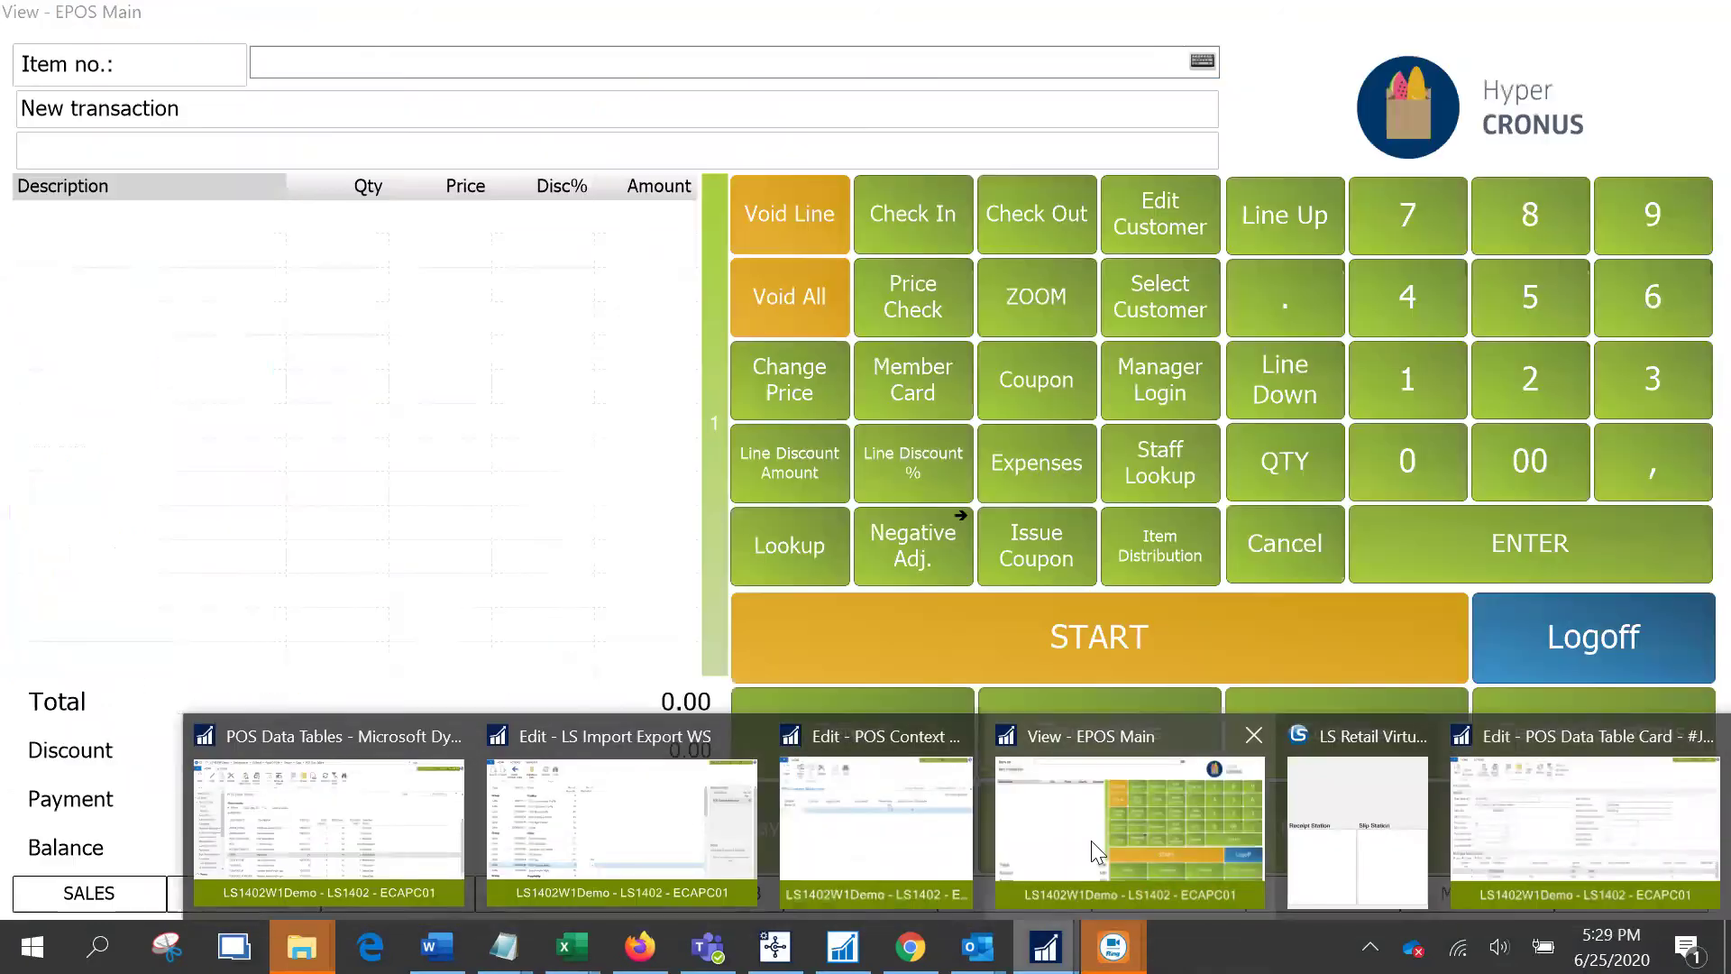
pyautogui.click(1091, 840)
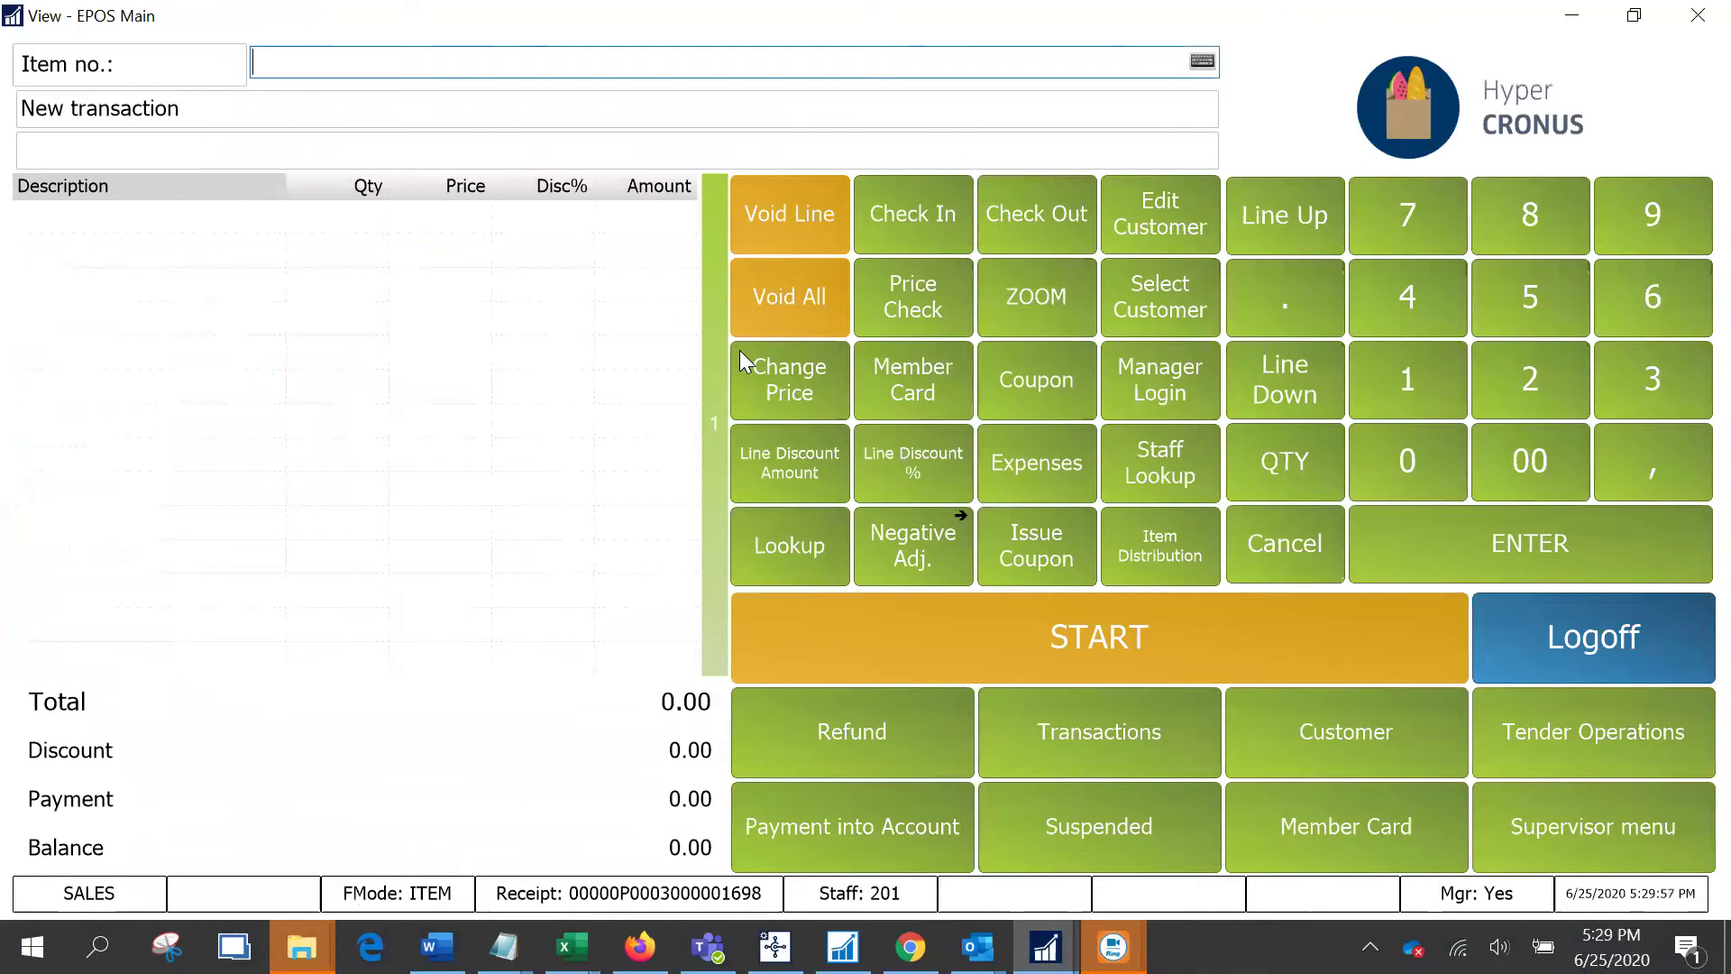
pyautogui.moveTo(1046, 947)
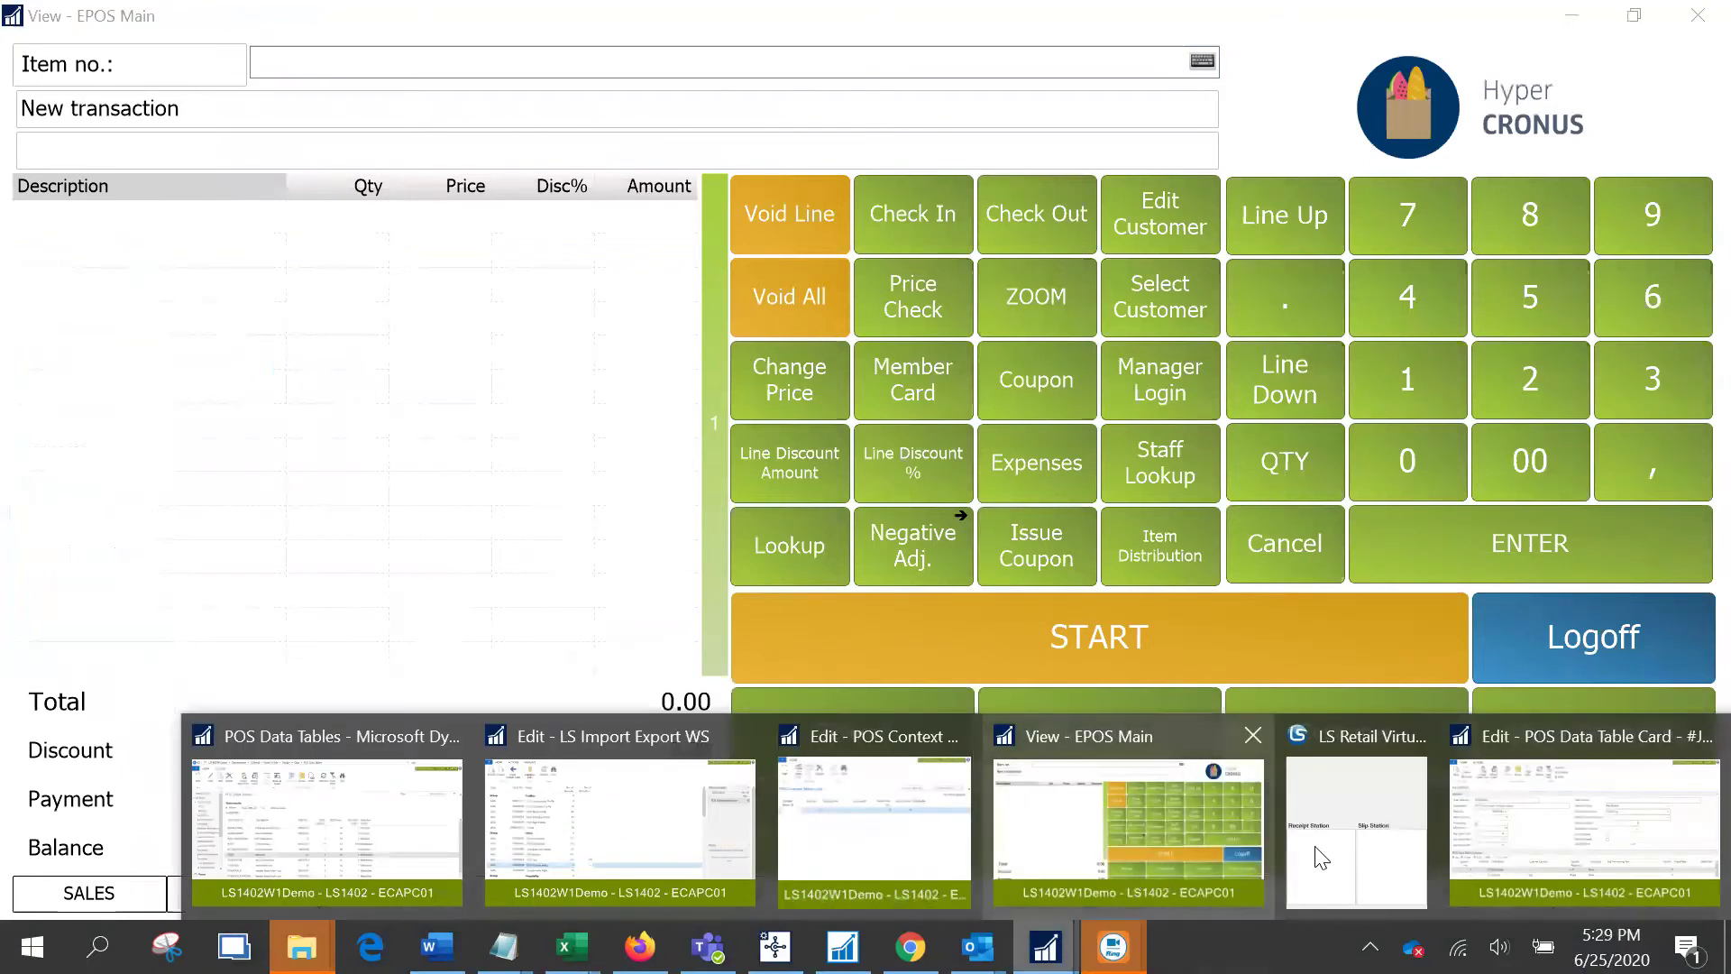
pyautogui.click(1540, 817)
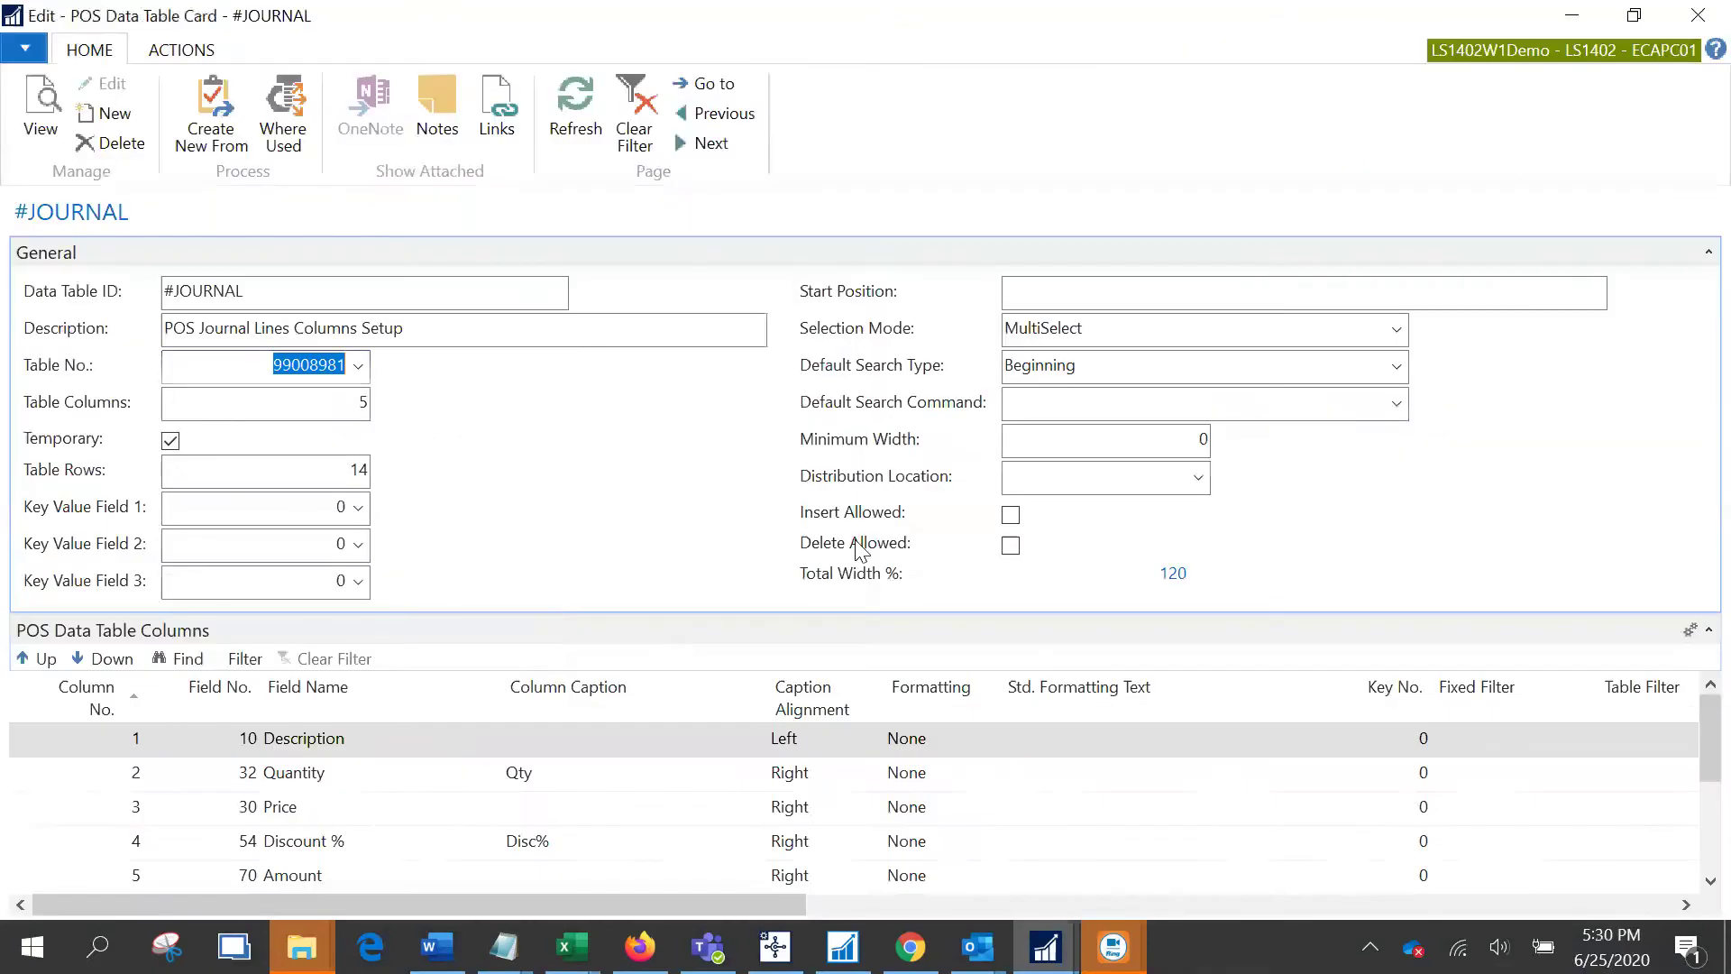
pyautogui.click(342, 409)
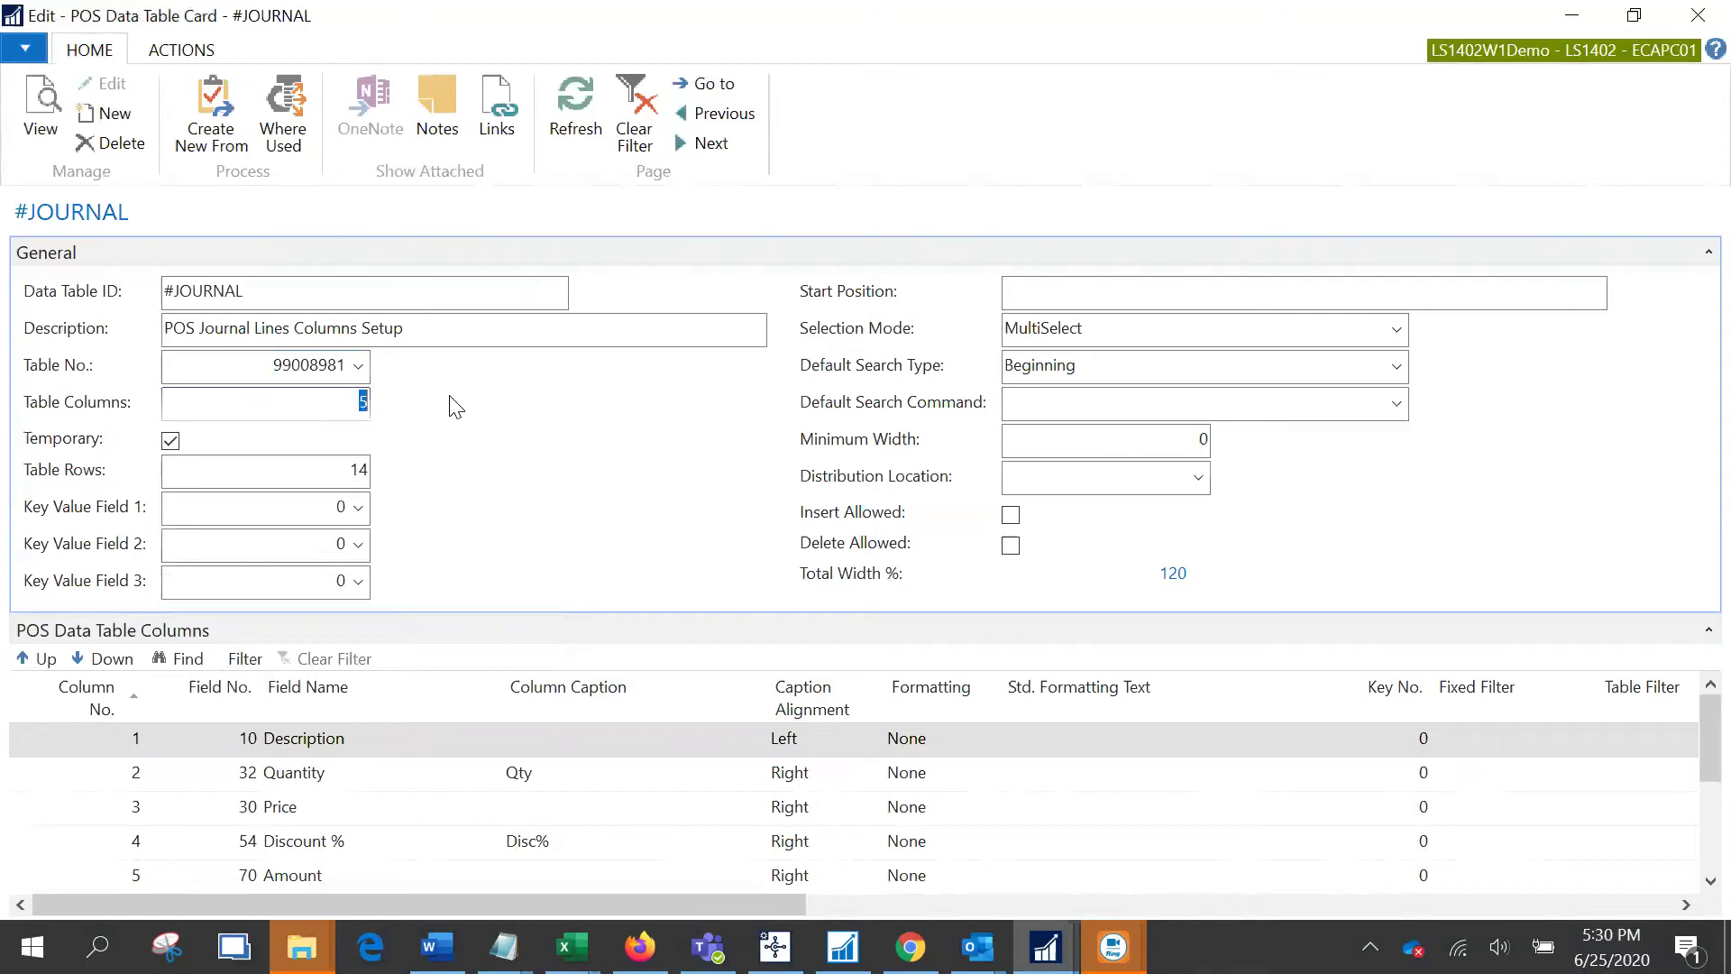
pyautogui.write('7')
pyautogui.press('Tab')
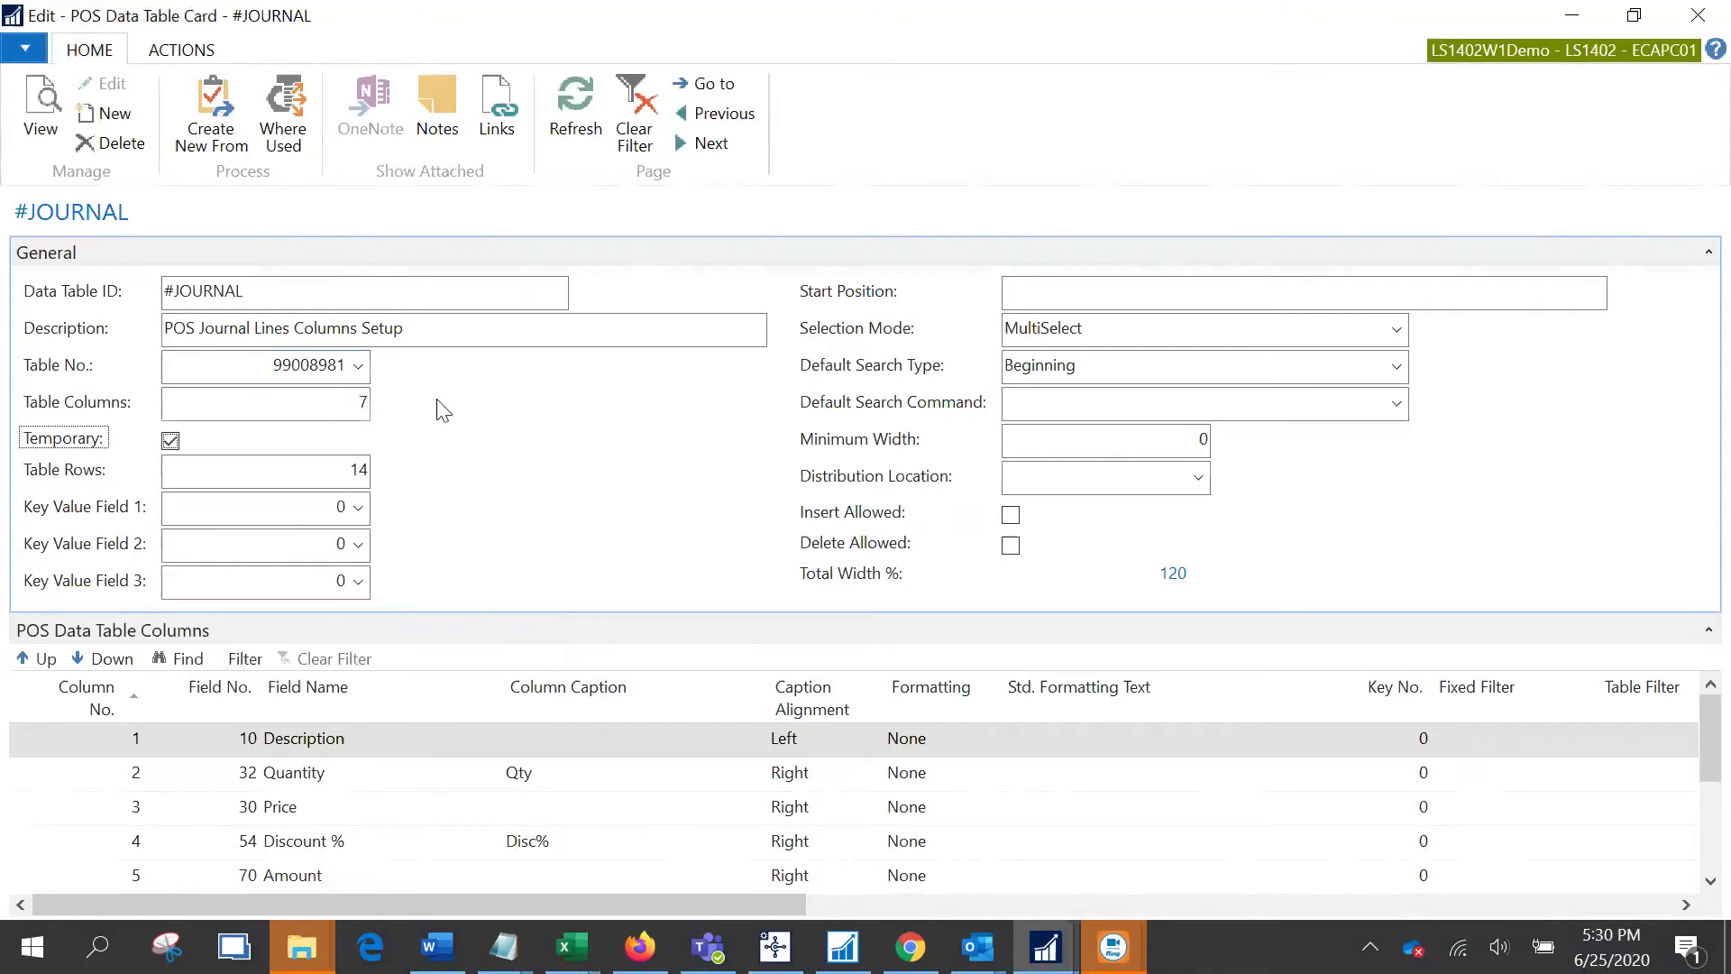
# - Set column 6 to field 5 Number, captioned Item#
pyautogui.click(1707, 252)
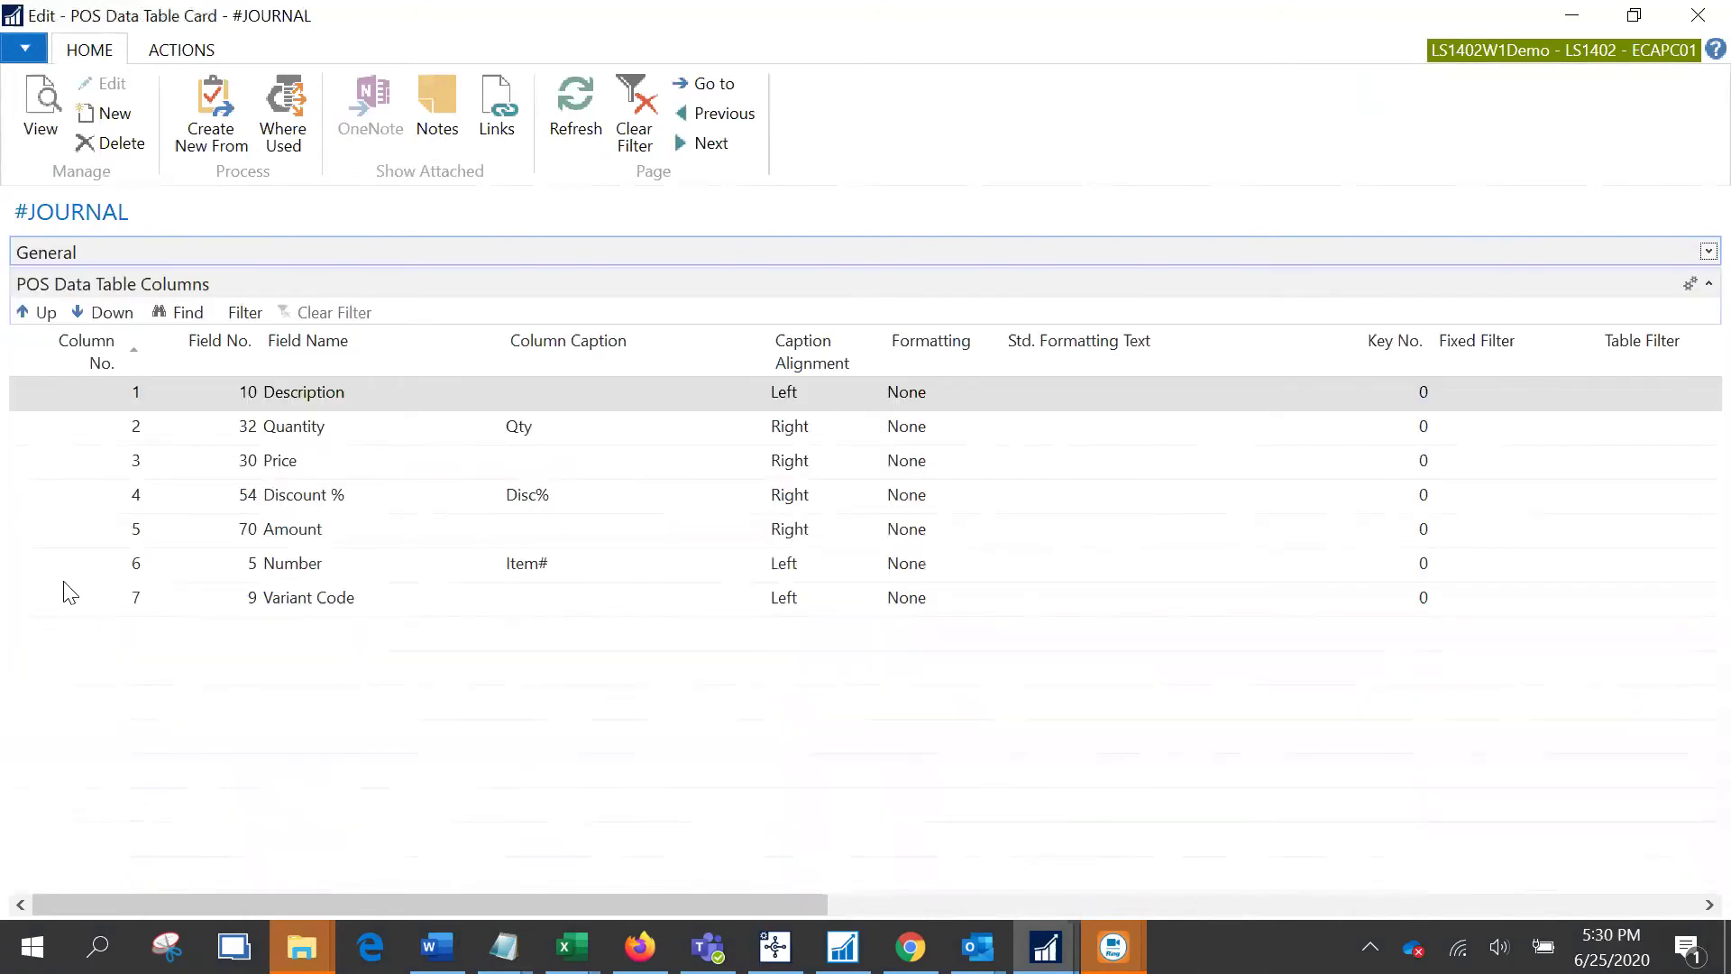
pyautogui.rightClick(17, 562)
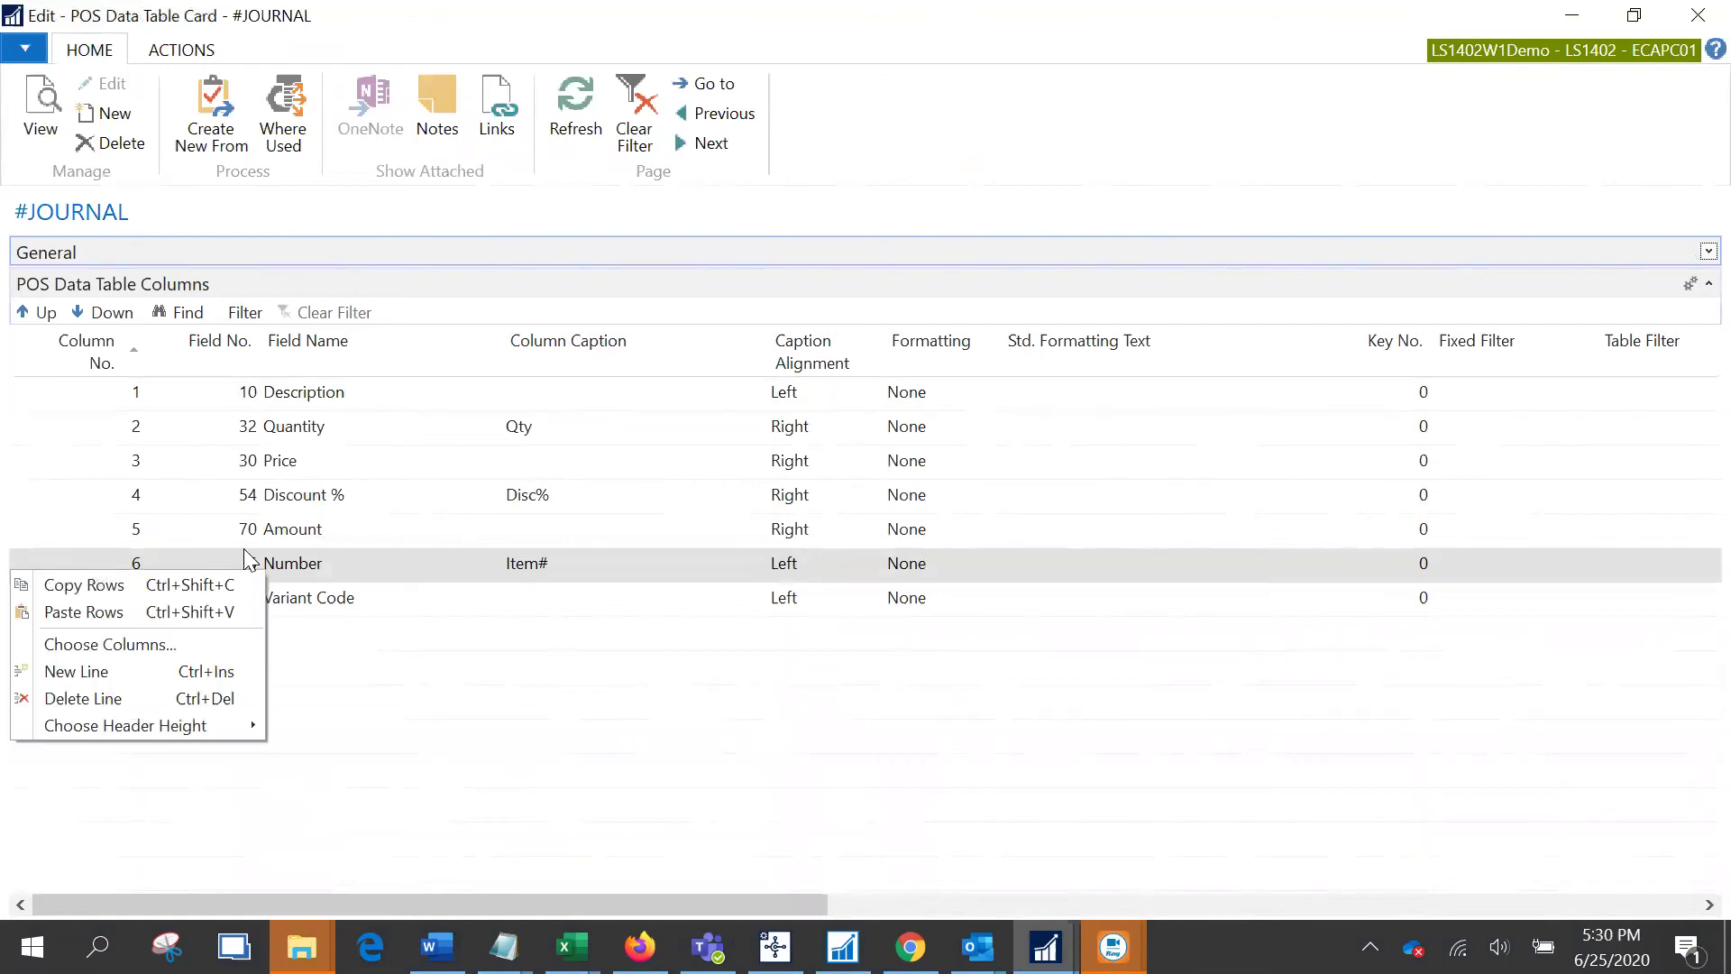
pyautogui.click(202, 558)
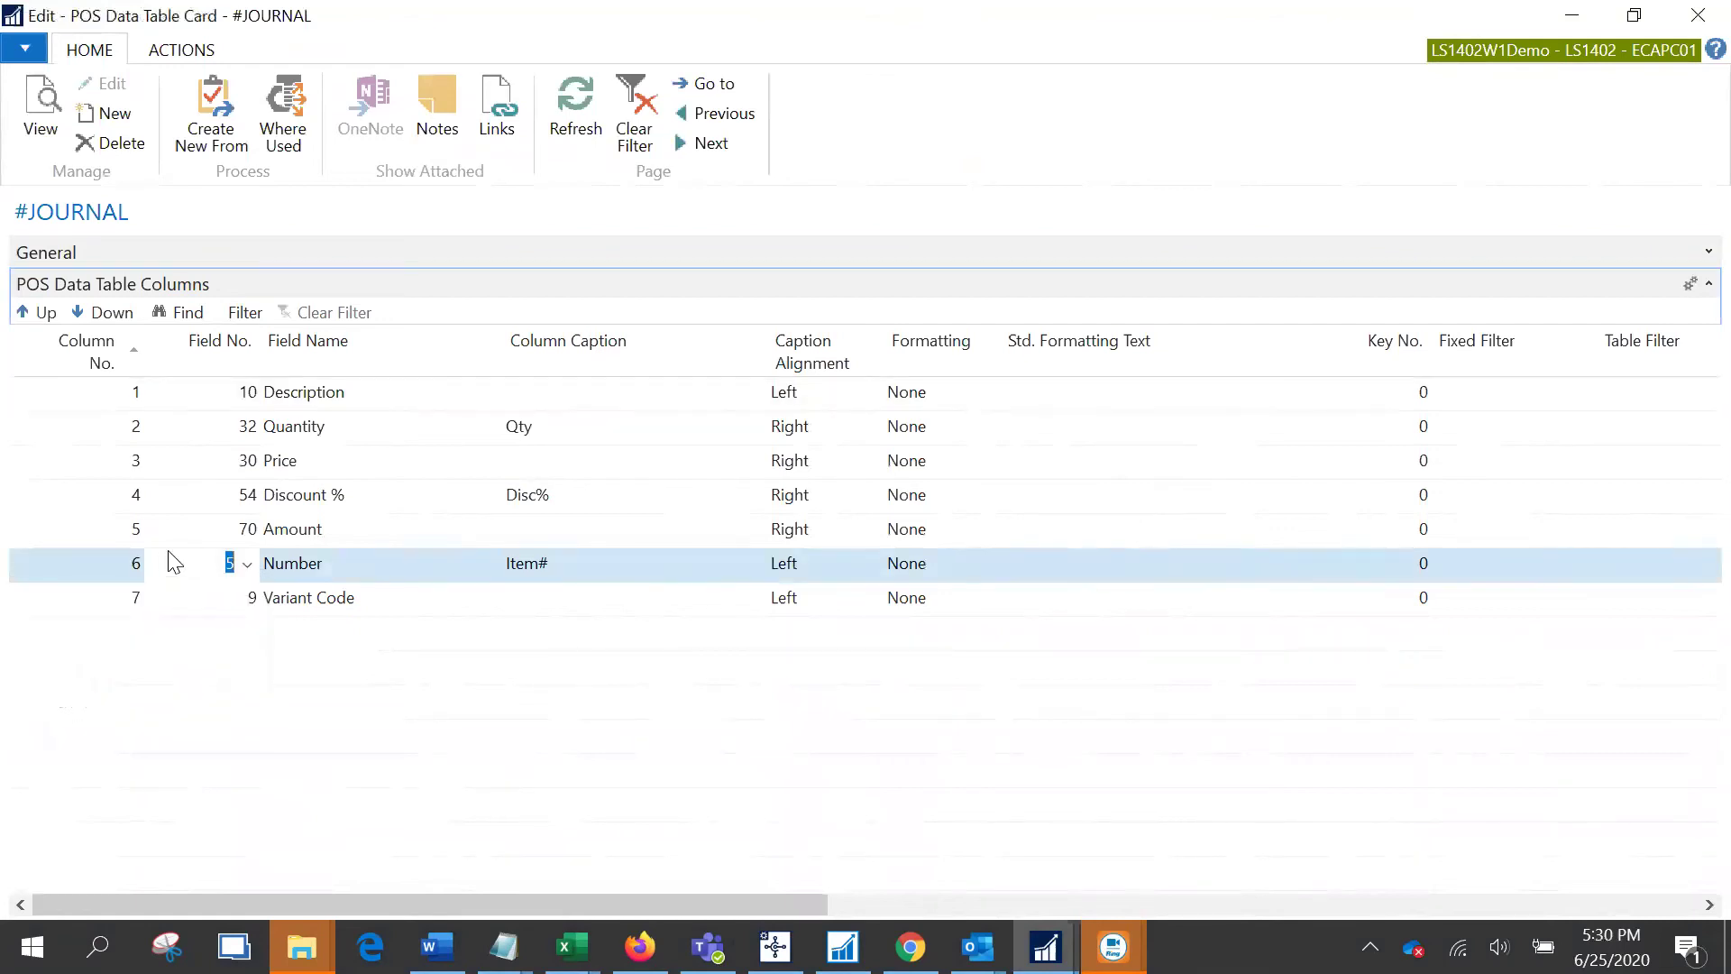
pyautogui.click(119, 565)
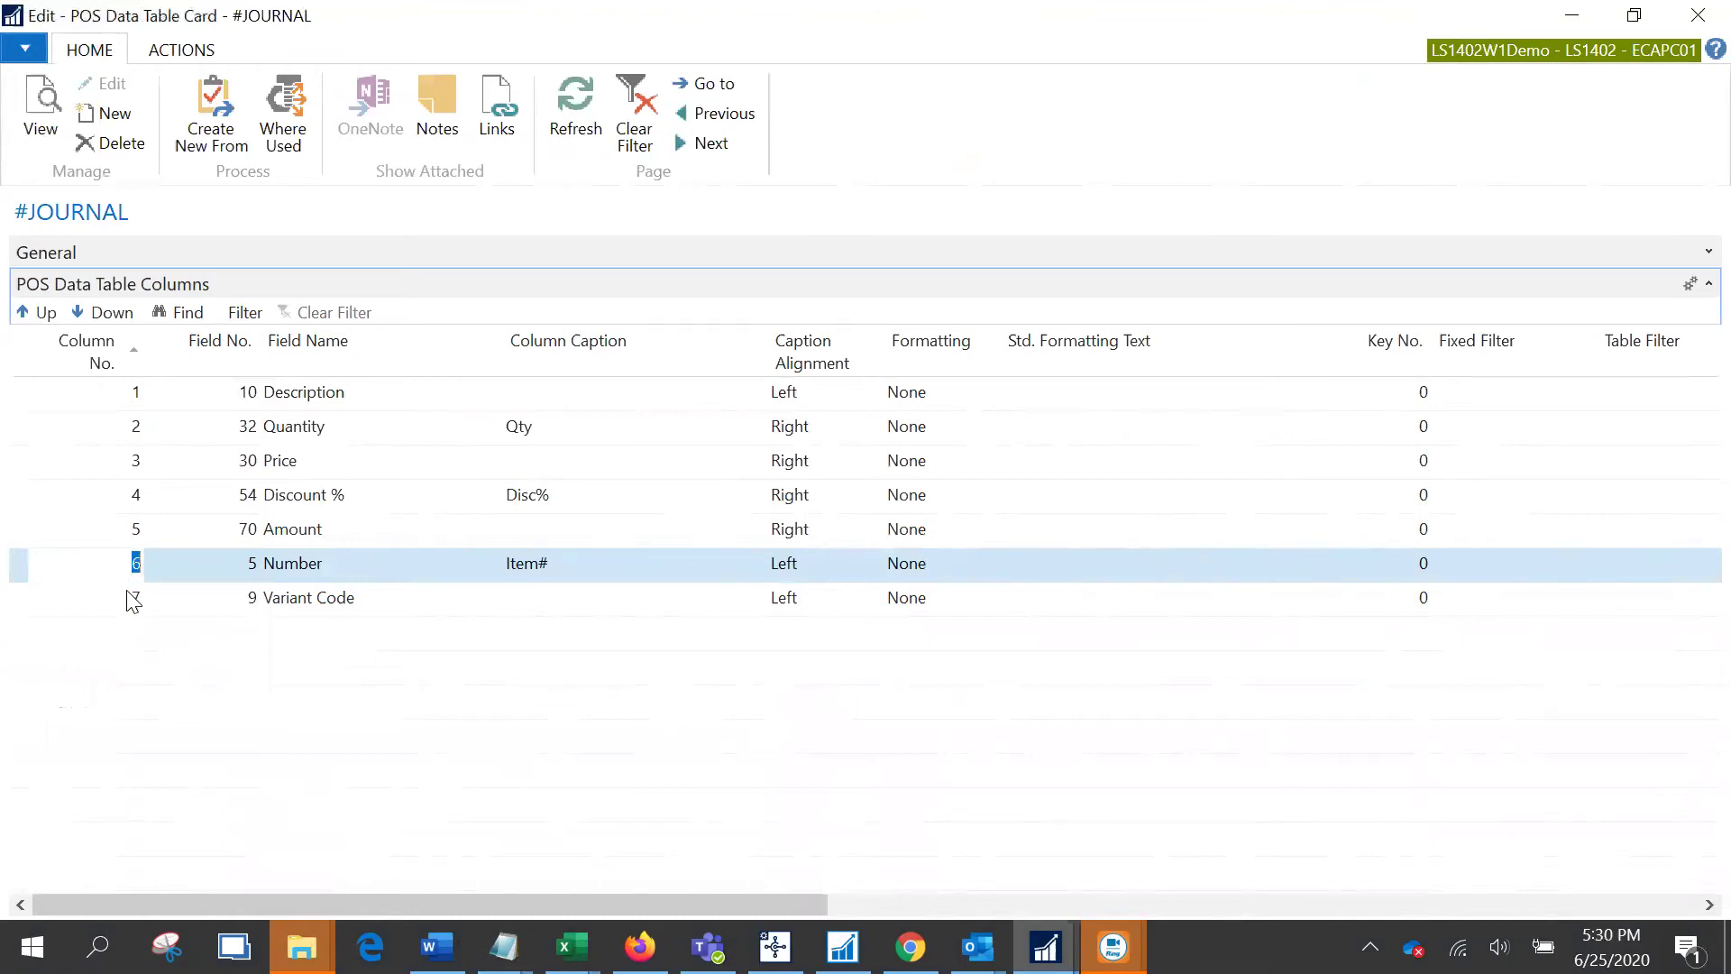
pyautogui.click(133, 598)
pyautogui.click(211, 563)
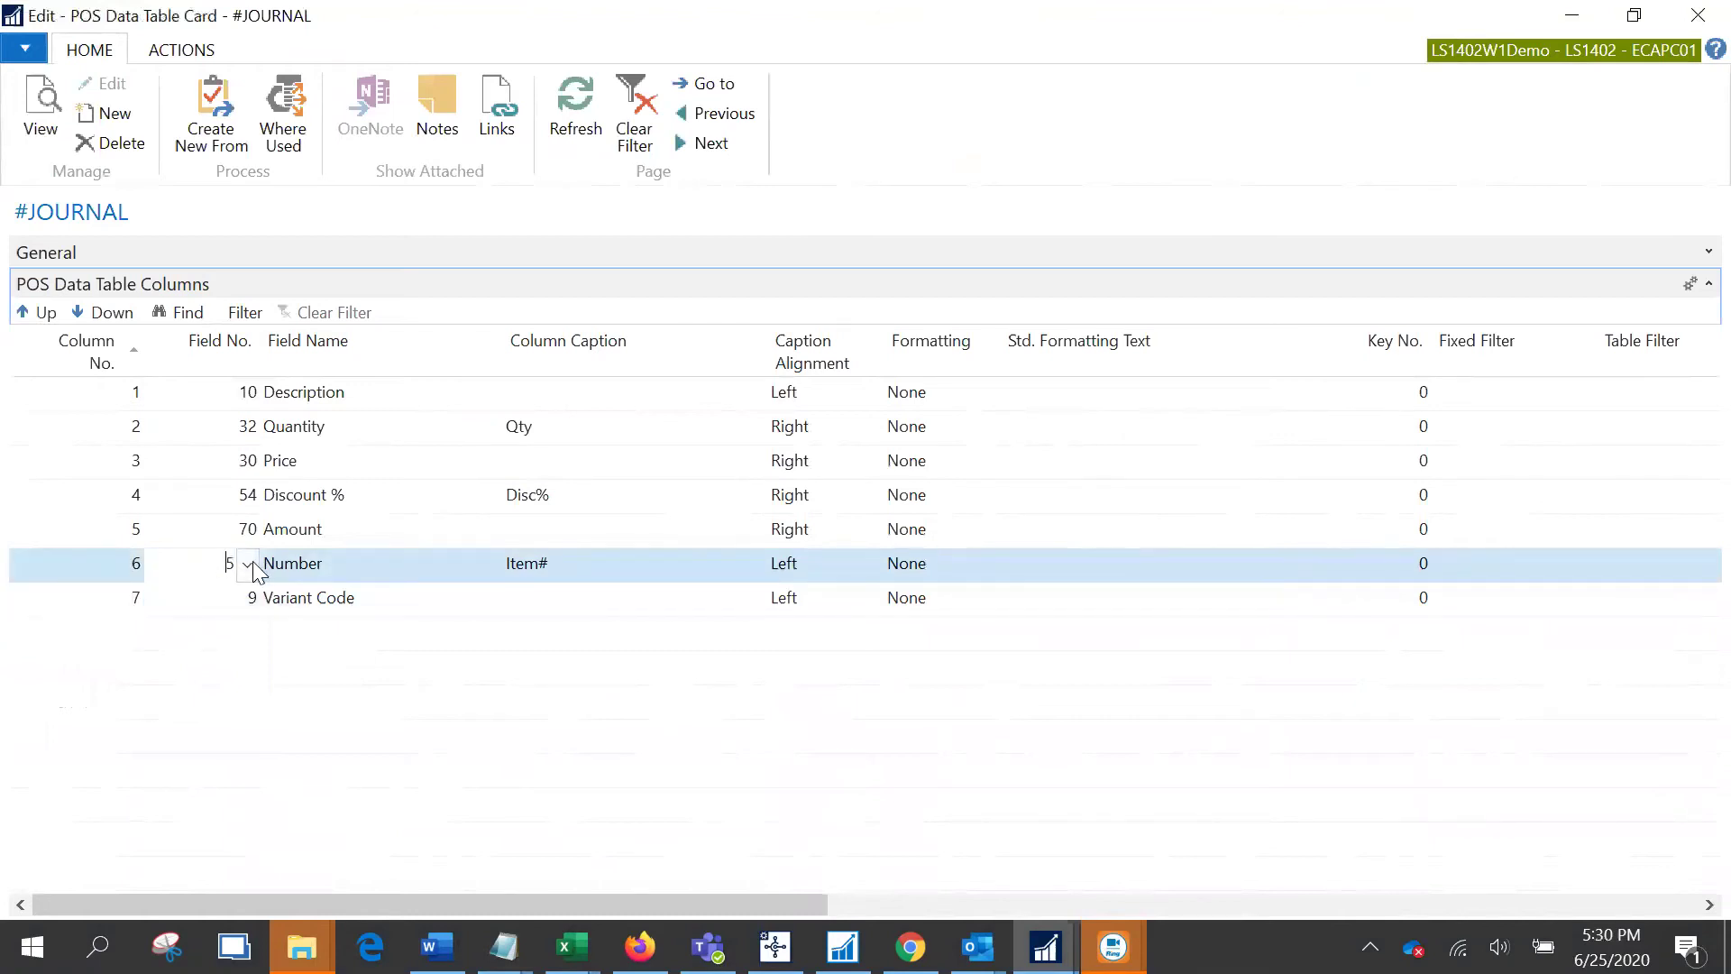
pyautogui.click(248, 564)
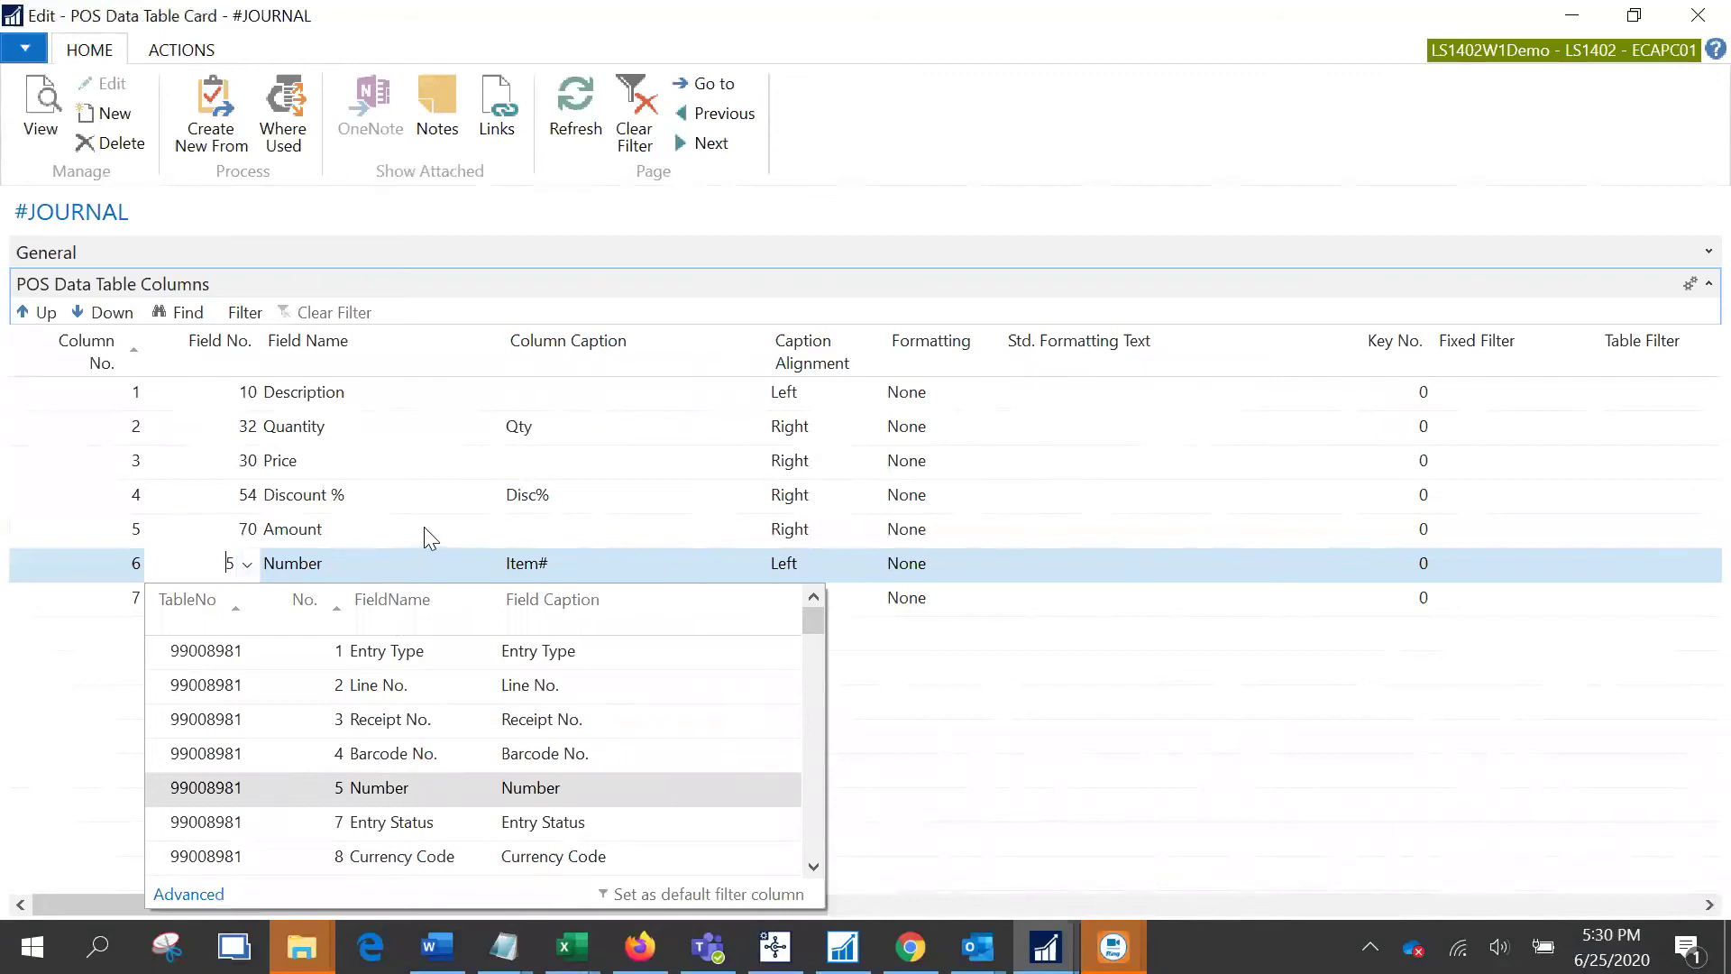
pyautogui.click(607, 572)
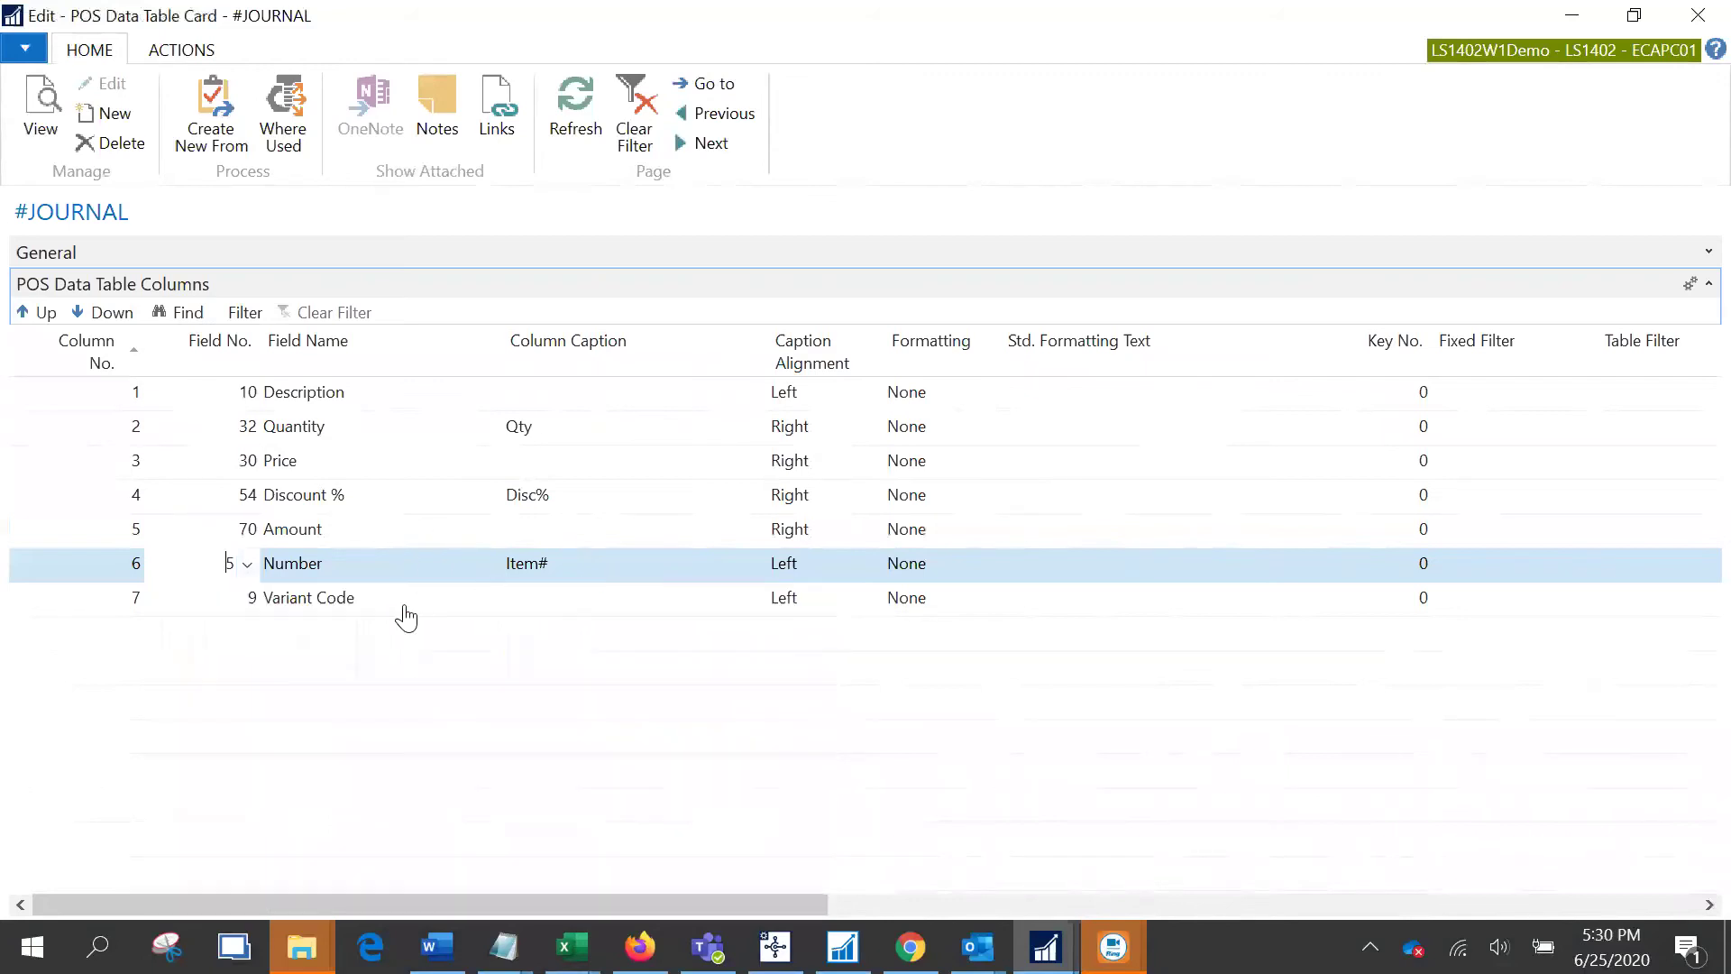
# - Set column 7 to field 9 Variant Code
pyautogui.click(256, 608)
pyautogui.click(255, 602)
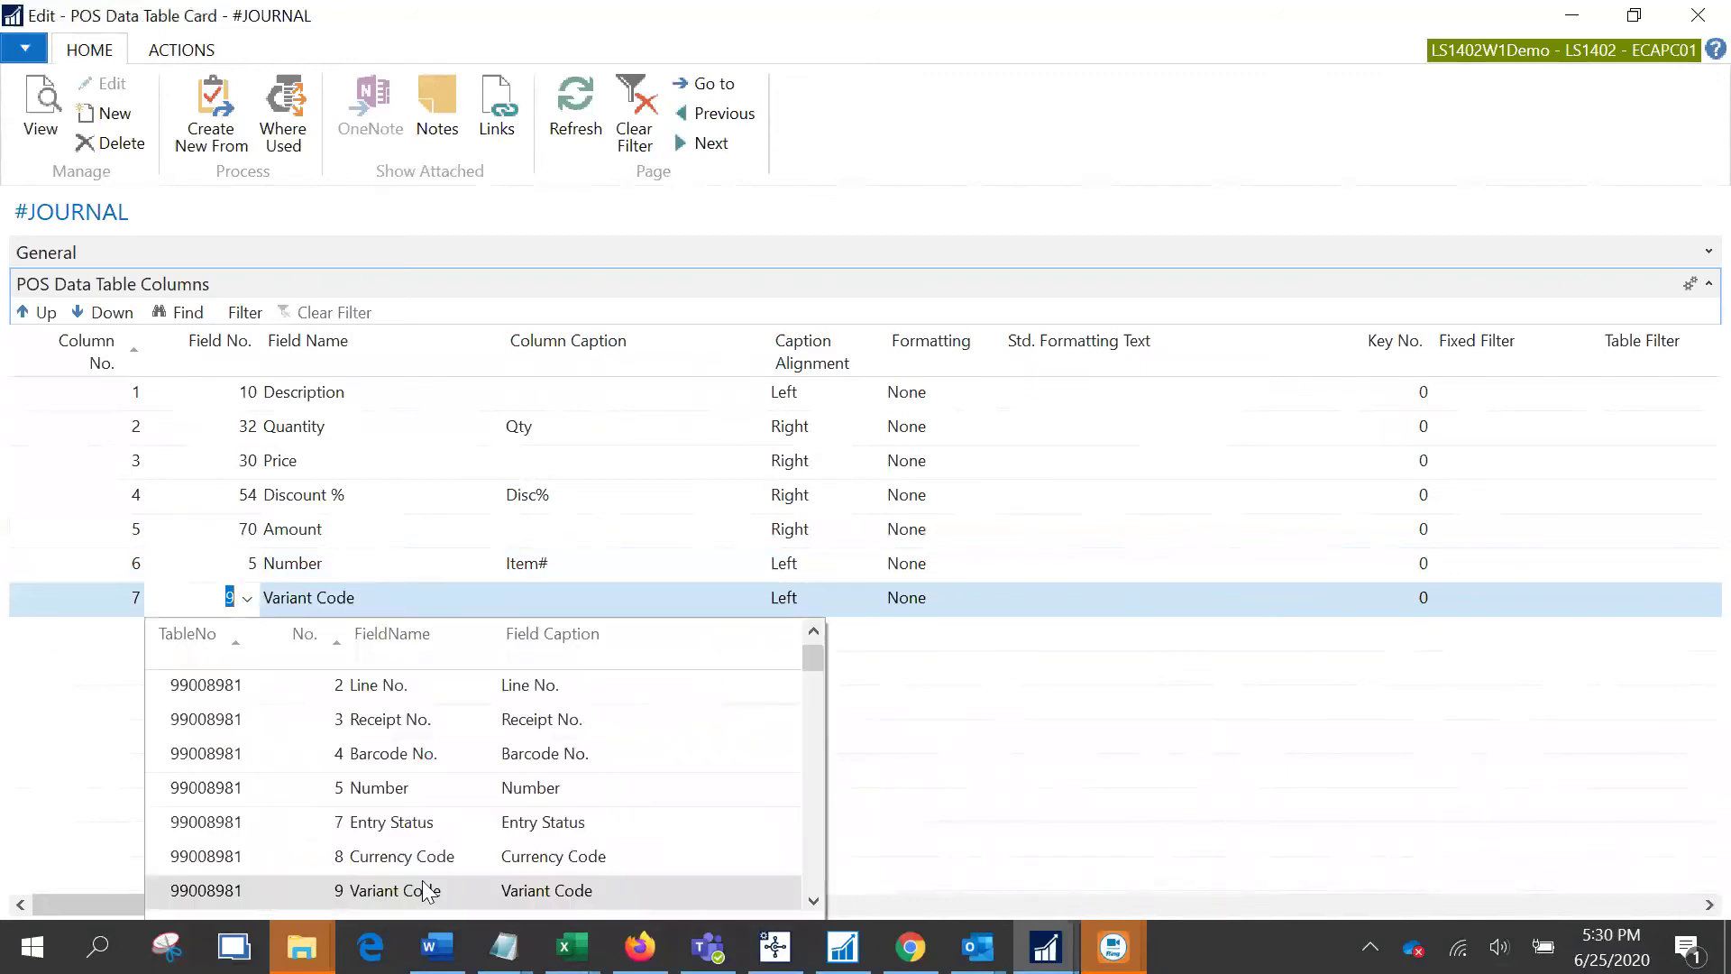
pyautogui.click(384, 593)
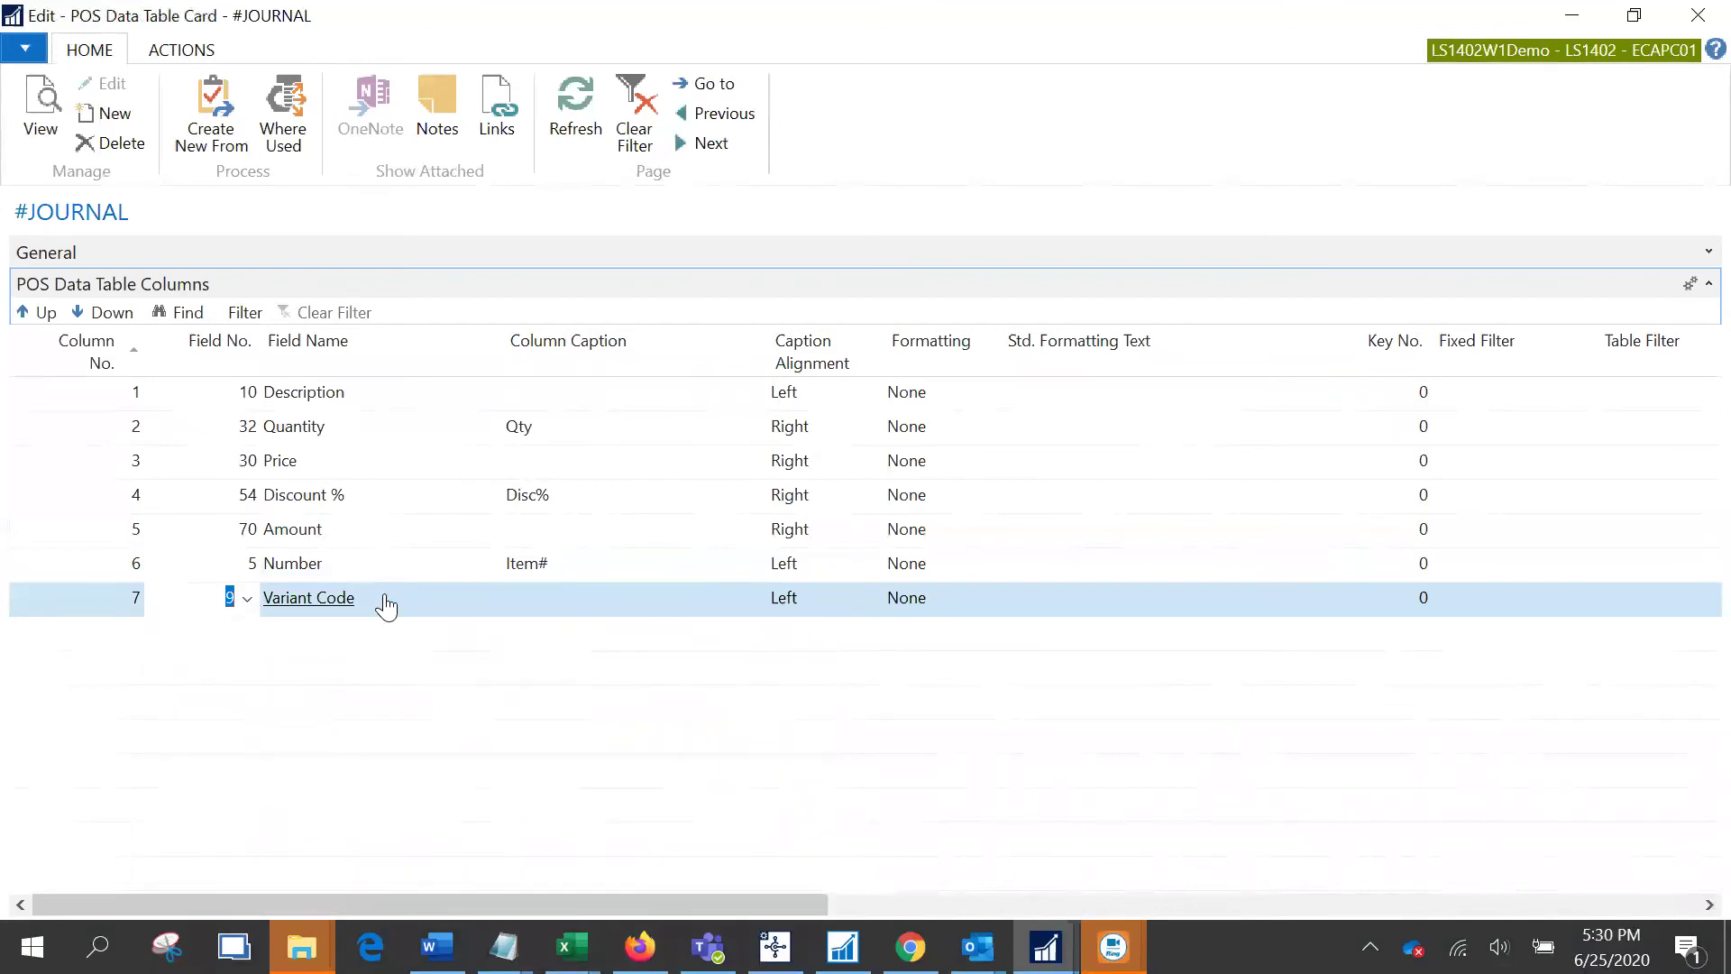
pyautogui.press('Tab')
pyautogui.press('Tab')
pyautogui.press('Tab')
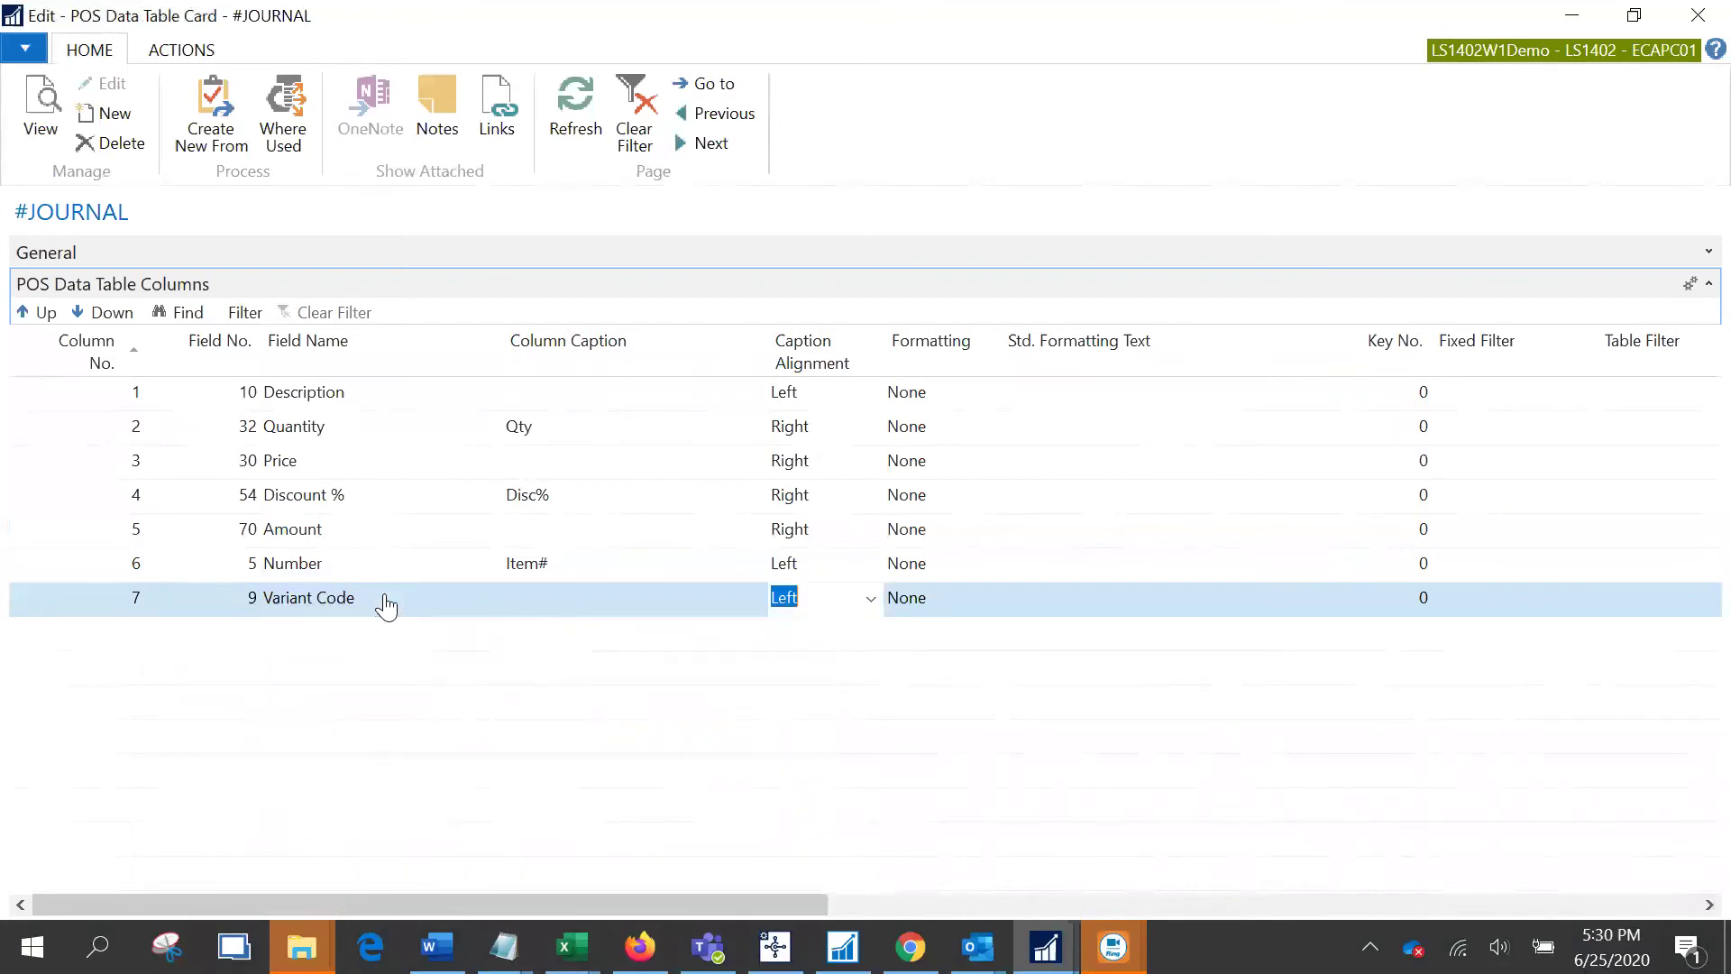
pyautogui.press('Tab')
pyautogui.press('Tab')
pyautogui.press('Tab')
pyautogui.press('Tab')
pyautogui.press('Tab')
pyautogui.press('Tab')
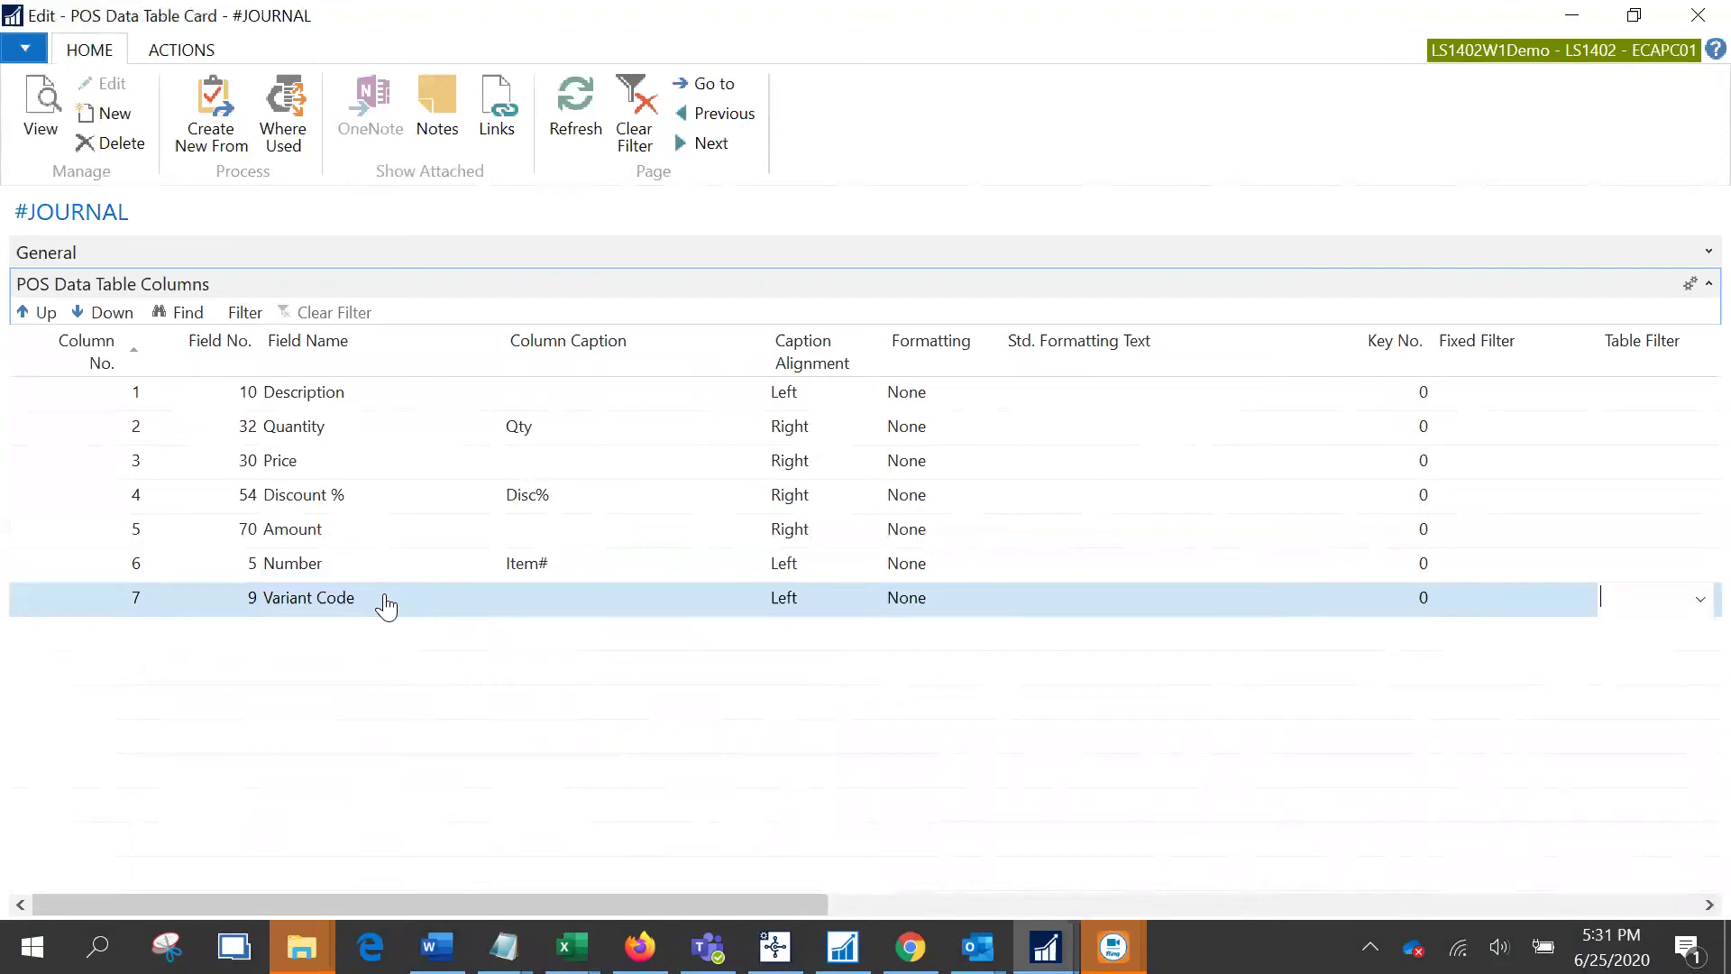
# - Step through the Item# and Variant rows, editing their Preferred Width % values
pyautogui.press('Tab')
pyautogui.press('Tab')
pyautogui.hotkey('shift', 'Tab')
pyautogui.hotkey('shift', 'Tab')
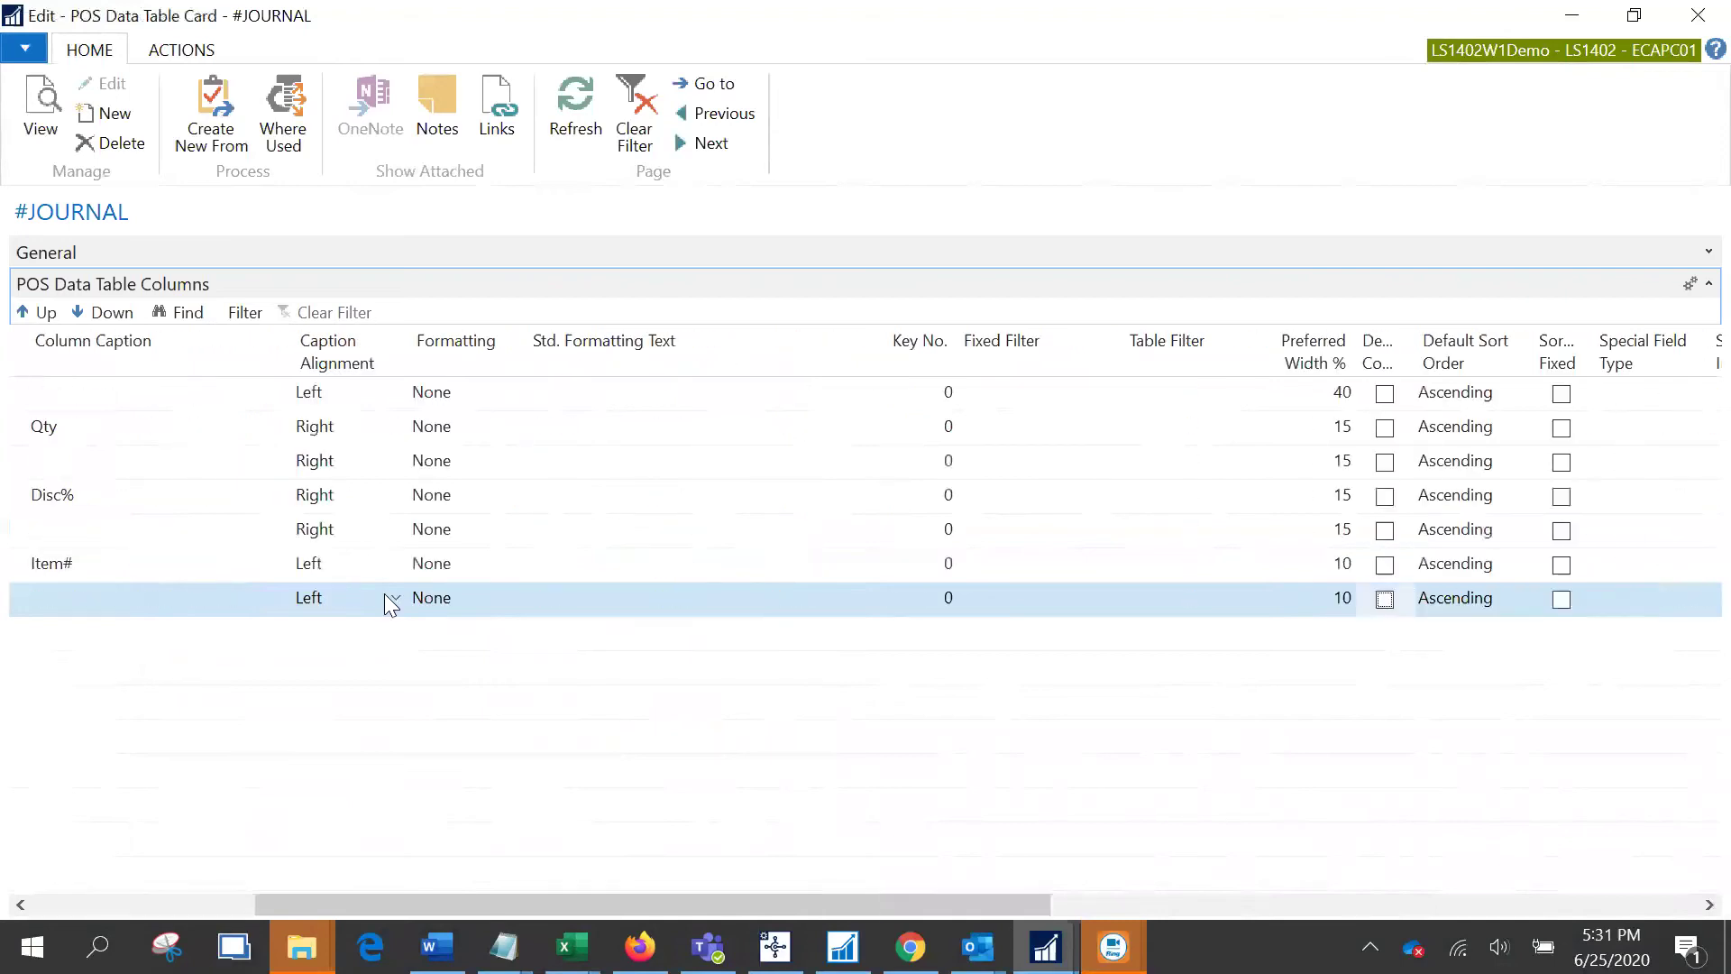
pyautogui.press('Up')
pyautogui.press('Down')
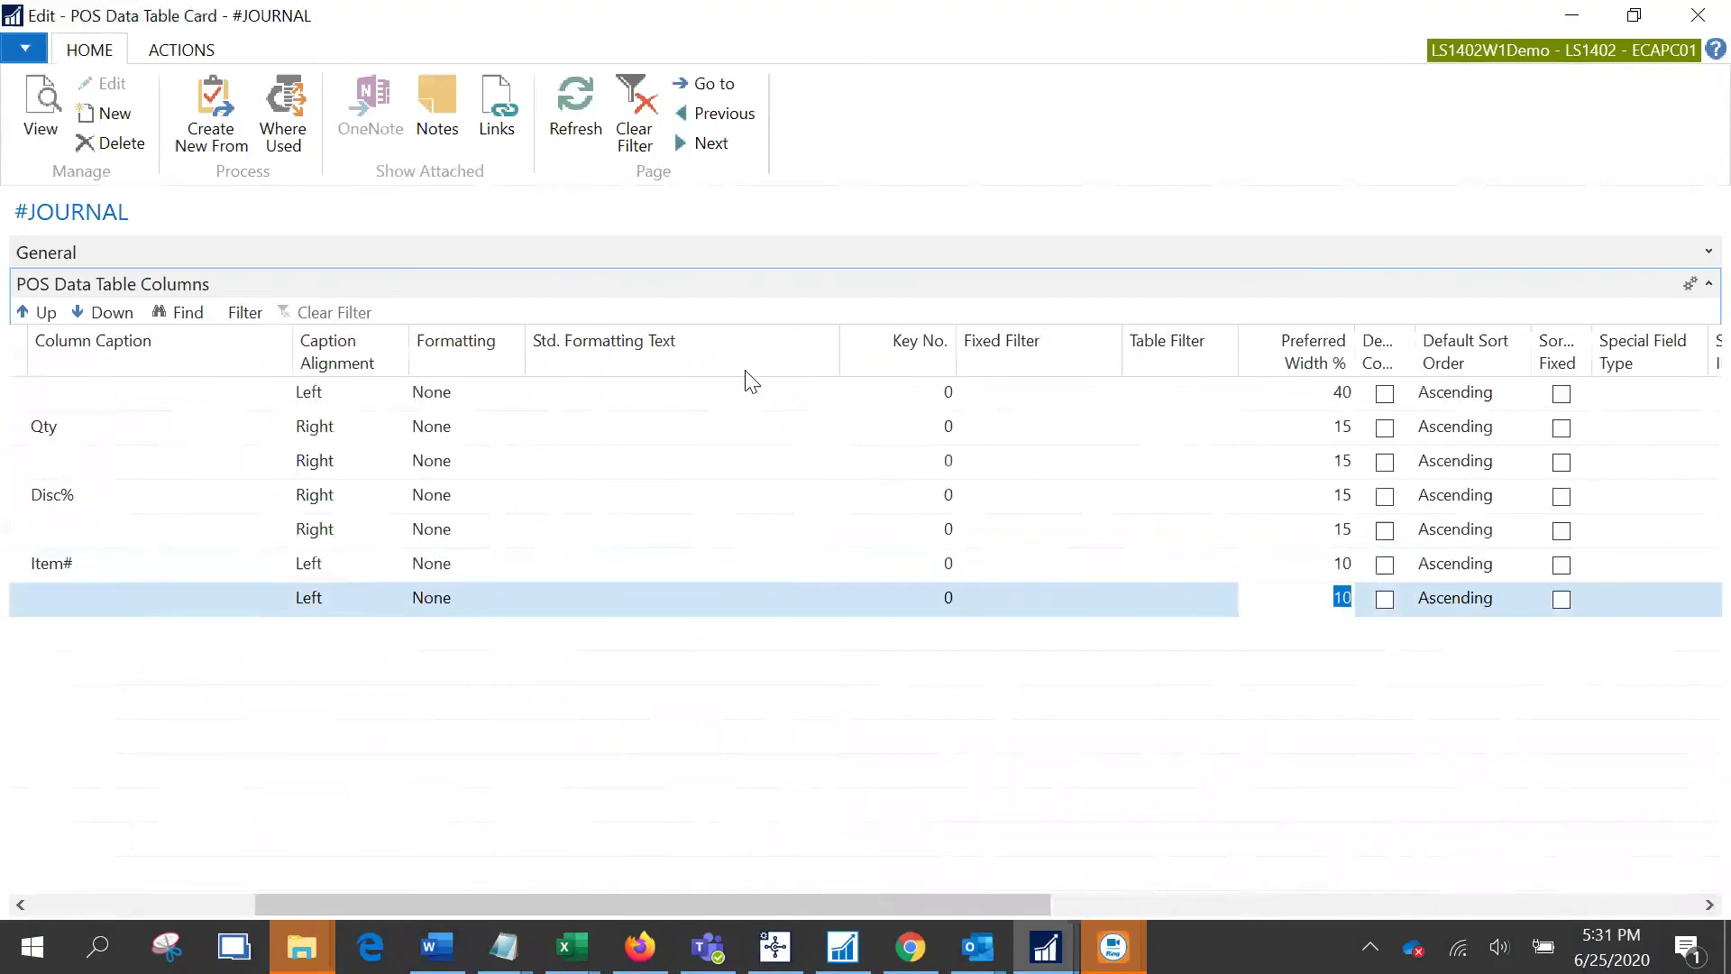
pyautogui.press('Up')
pyautogui.write('0')
pyautogui.press('Down')
pyautogui.write('0')
pyautogui.press('Up')
pyautogui.press('Up')
pyautogui.press('Up')
pyautogui.press('Up')
pyautogui.press('Up')
pyautogui.press('Up')
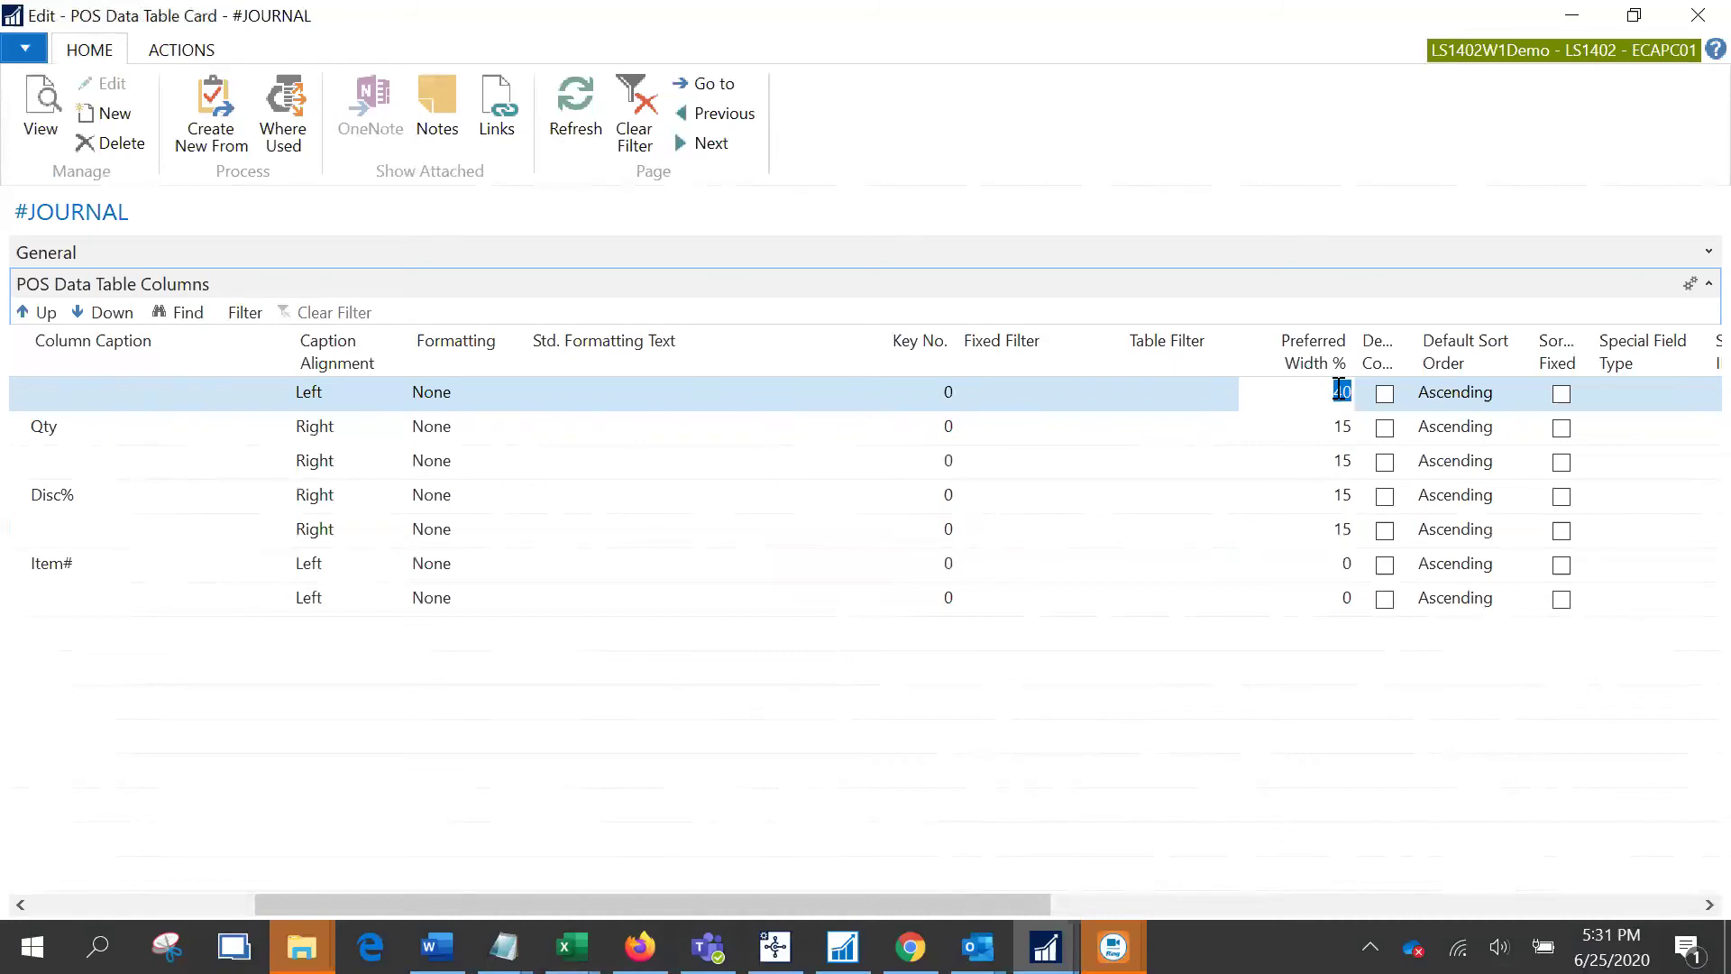
# - Set Description width 20% and Item# and Variant widths 10%, then close the card
pyautogui.write('2')
pyautogui.press('Down')
pyautogui.press('Down')
pyautogui.press('Down')
pyautogui.press('Down')
pyautogui.press('Down')
pyautogui.press('Down')
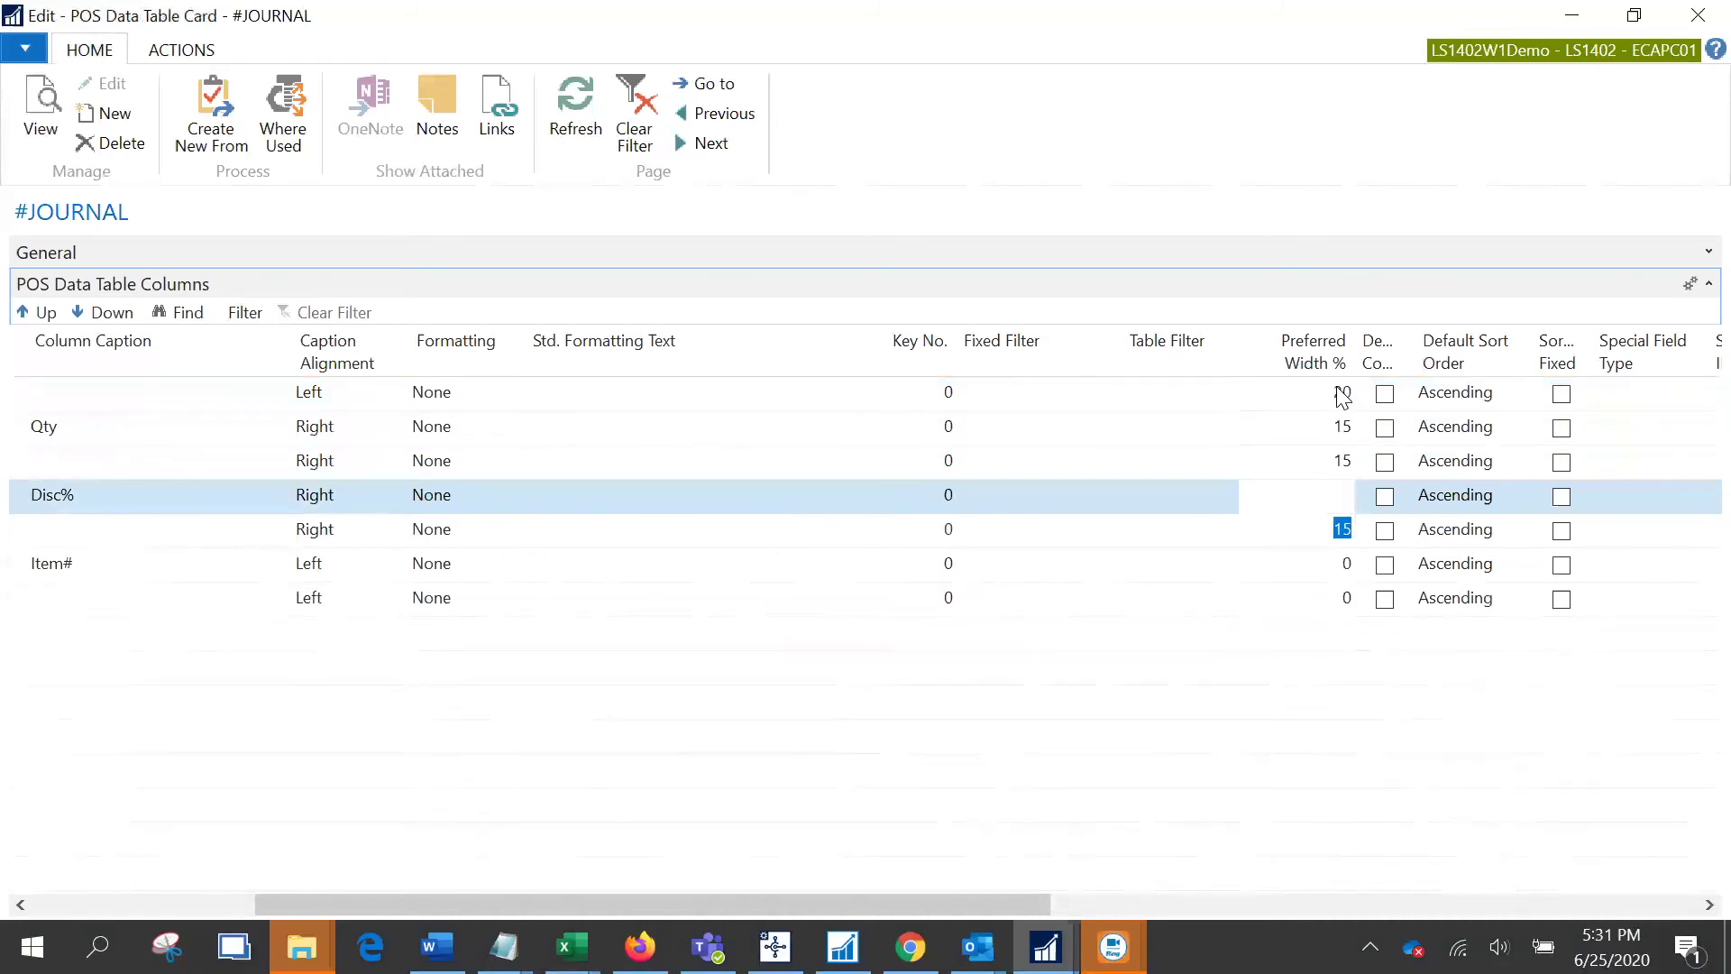
pyautogui.press('Up')
pyautogui.write('10')
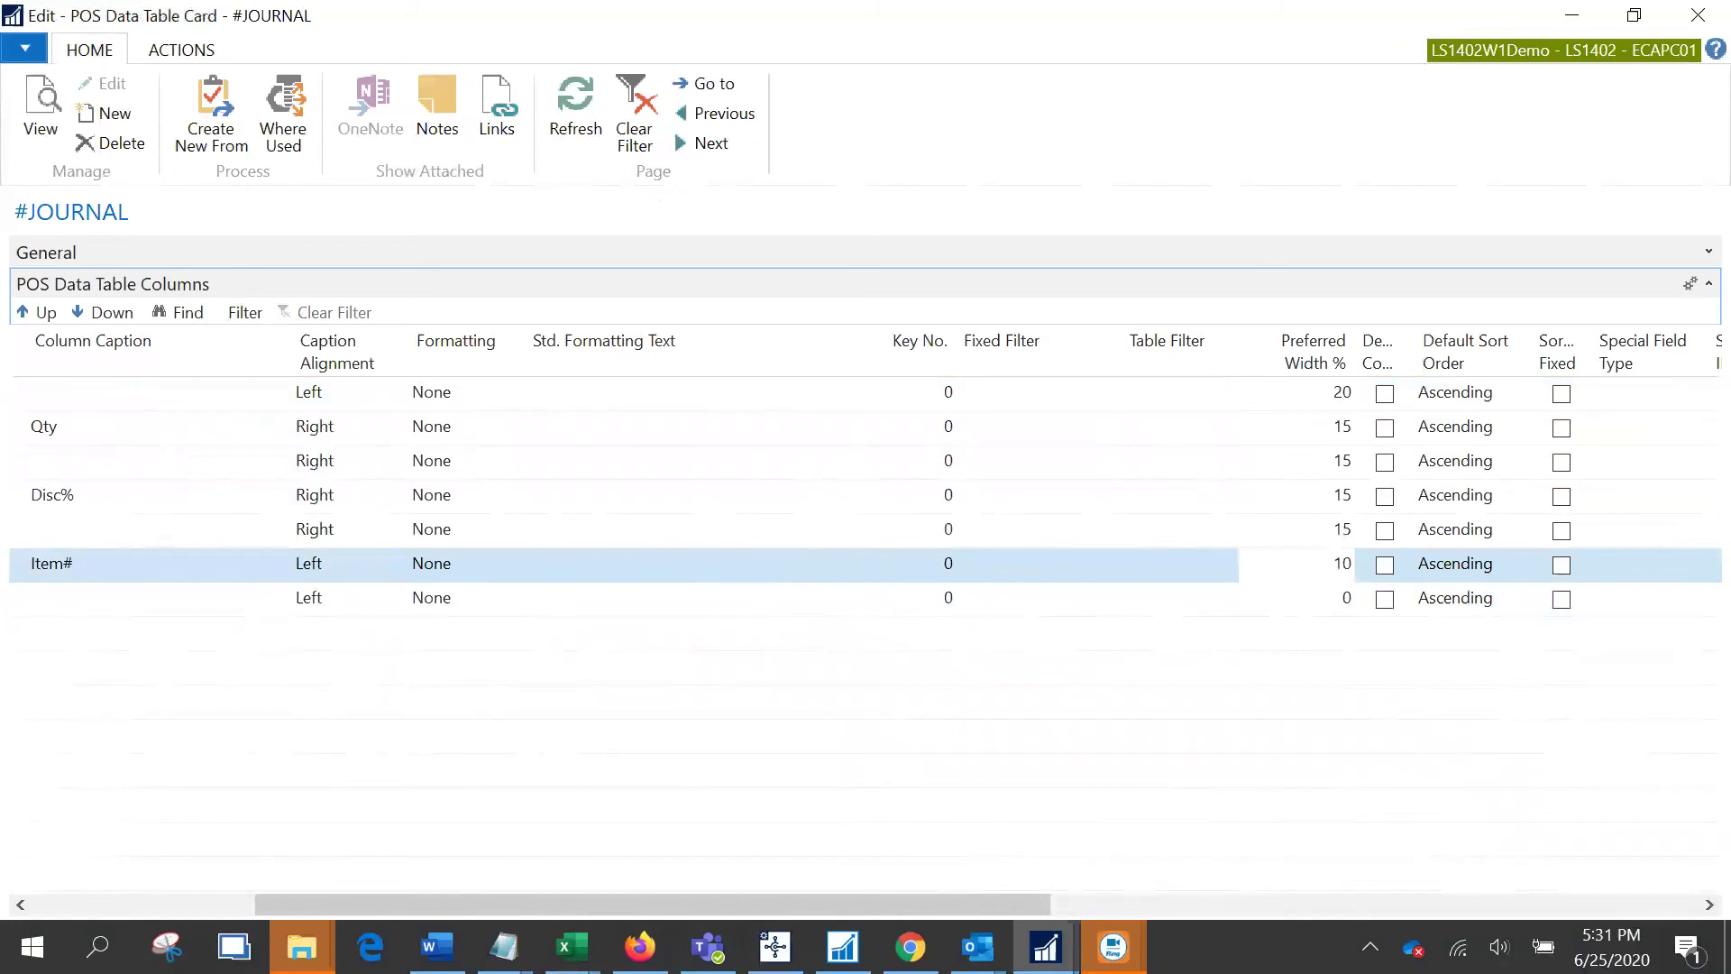
pyautogui.press('Down')
pyautogui.write('1')
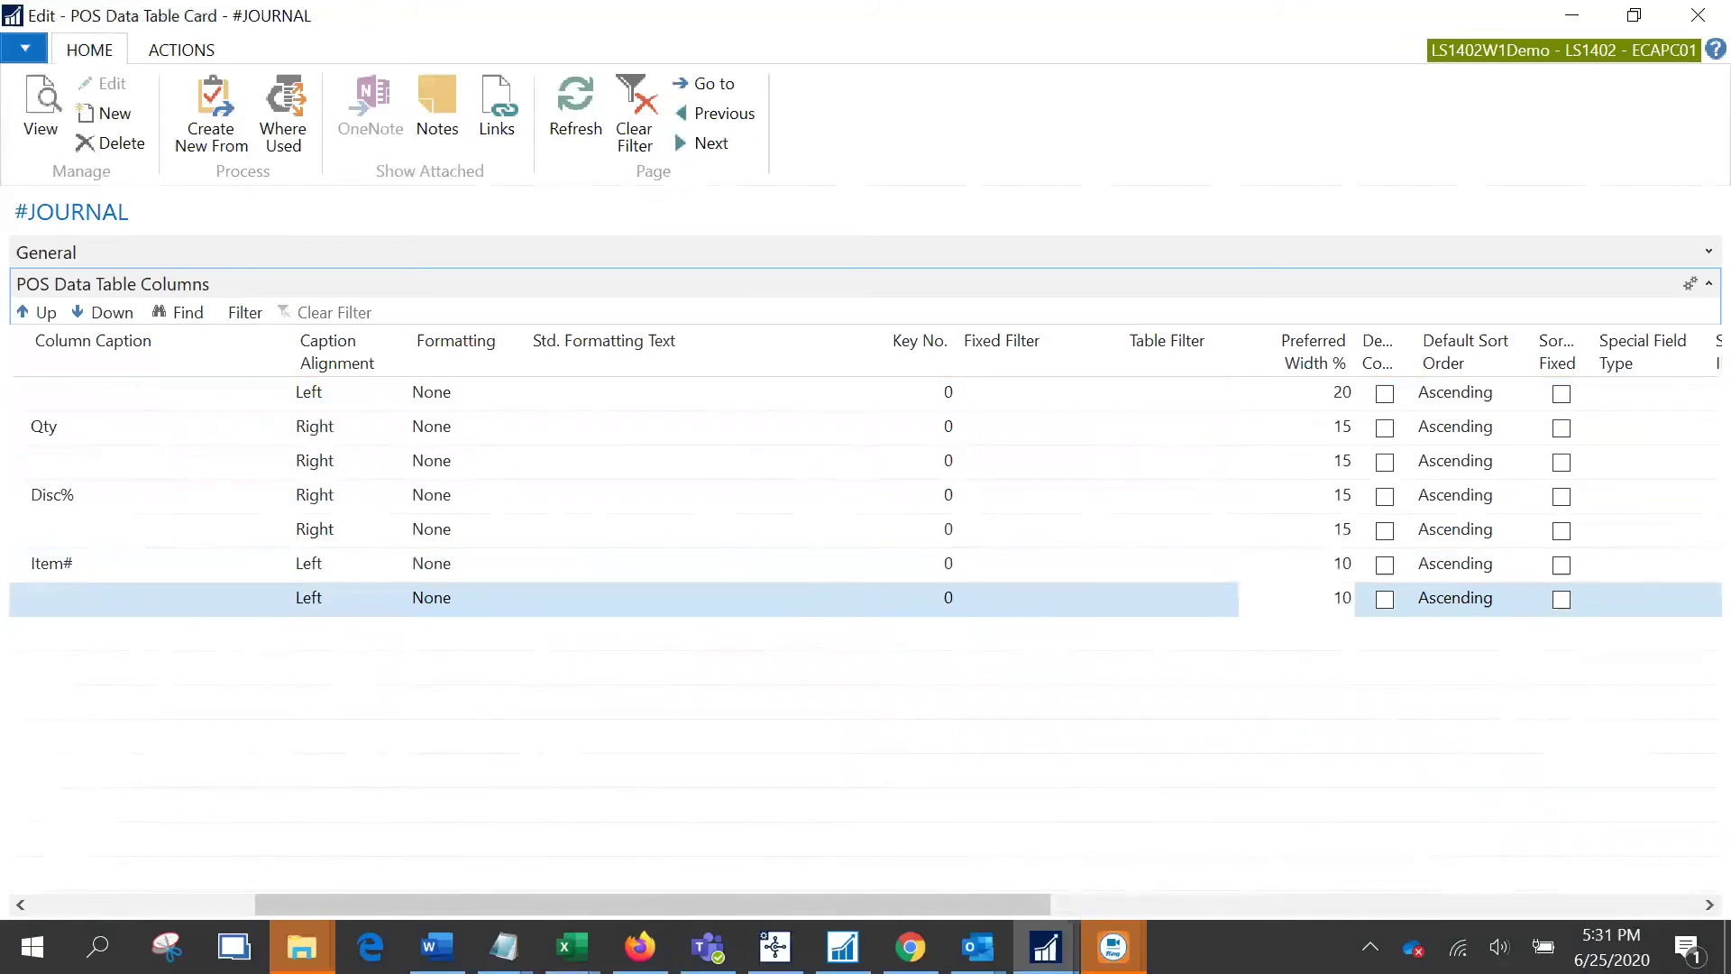
pyautogui.press('Up')
pyautogui.hotkey('shift', 'Tab')
pyautogui.hotkey('shift', 'Tab')
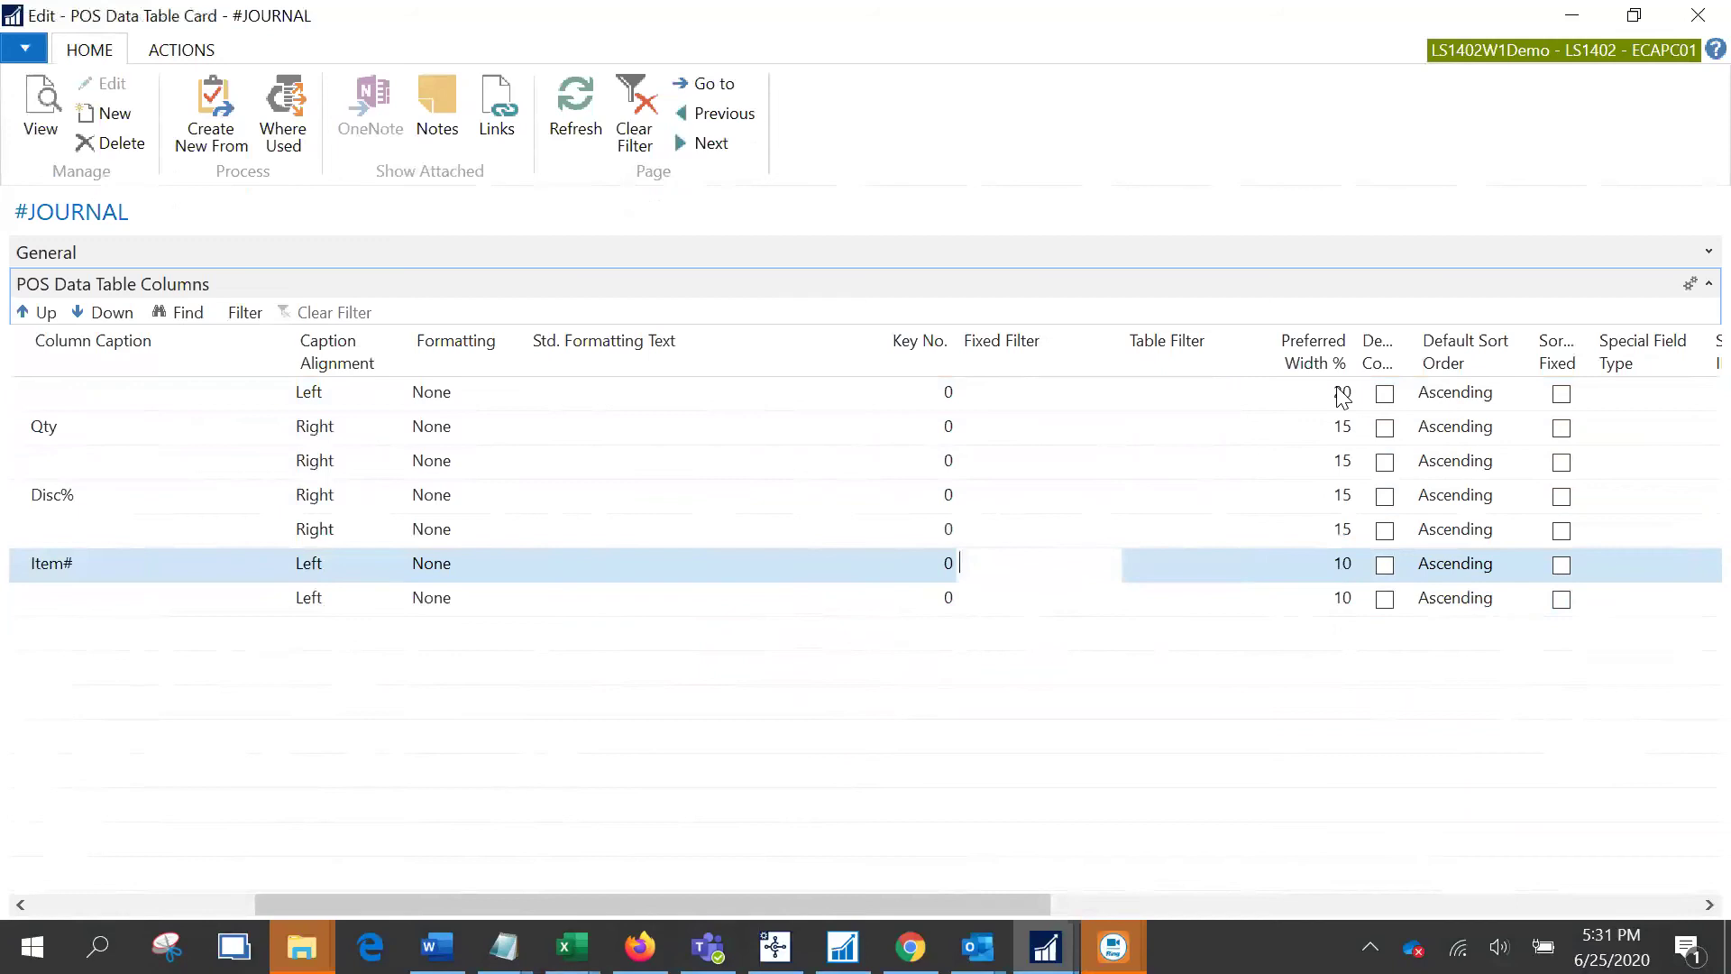
pyautogui.press('Home')
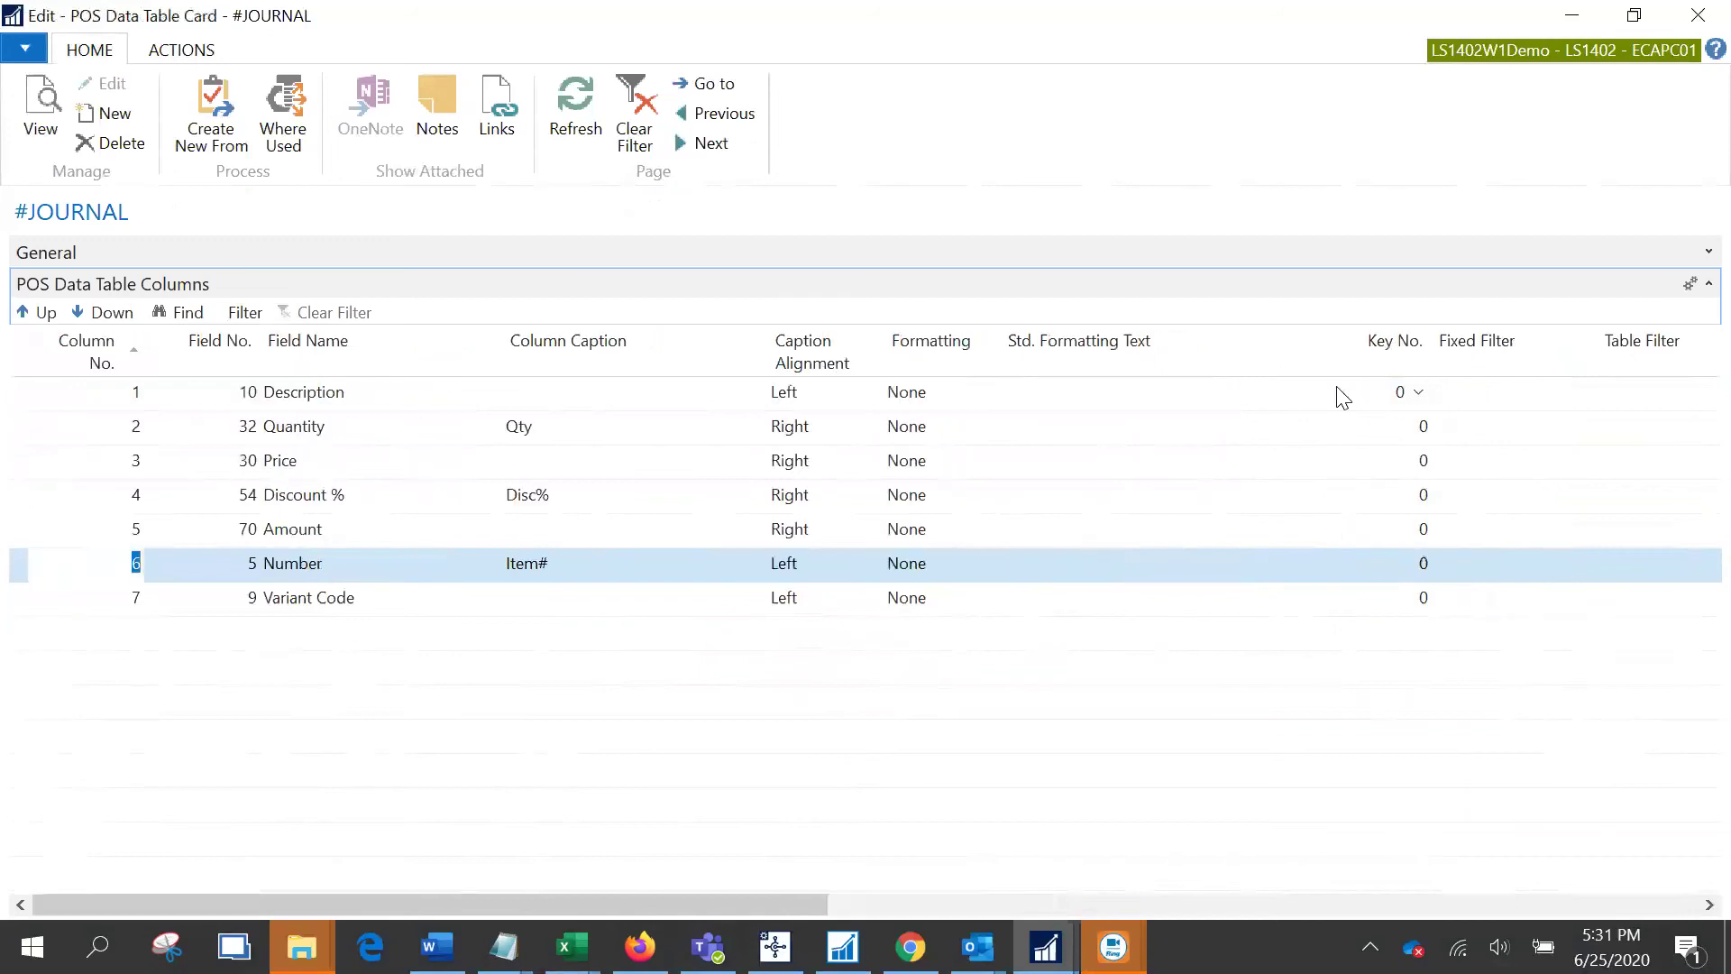
pyautogui.press('Escape')
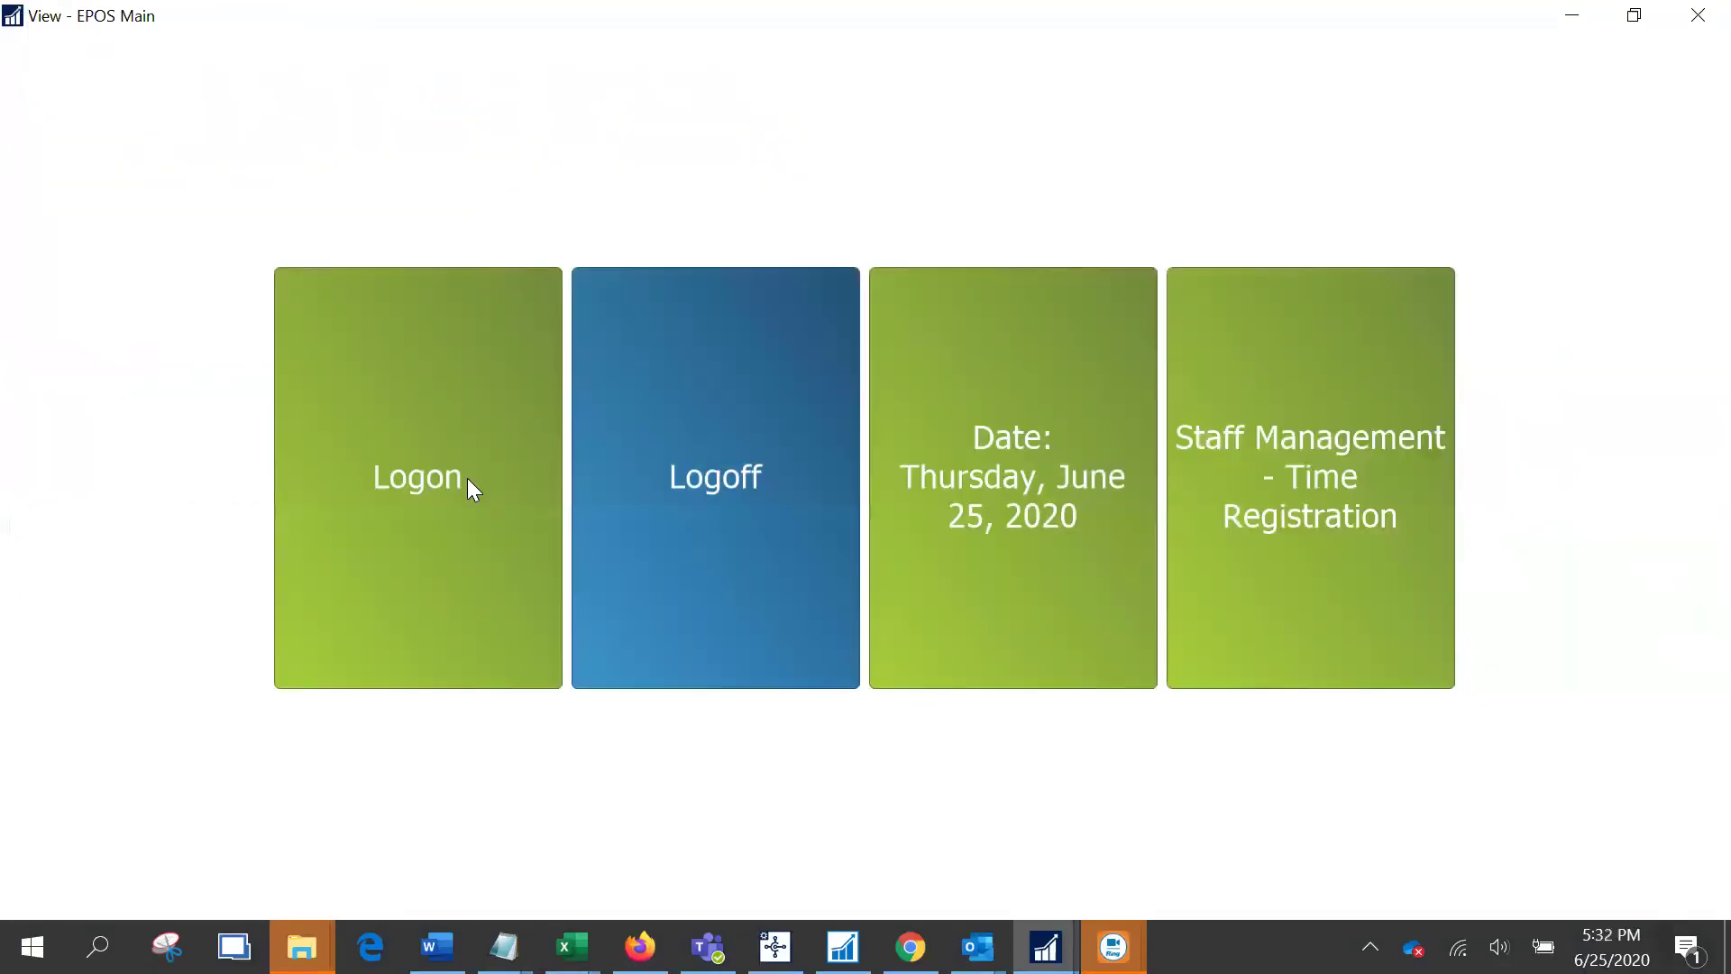
# - Log back on to the POS with the staff ID, skipping the password
pyautogui.click(467, 478)
pyautogui.write('201')
pyautogui.press('Return')
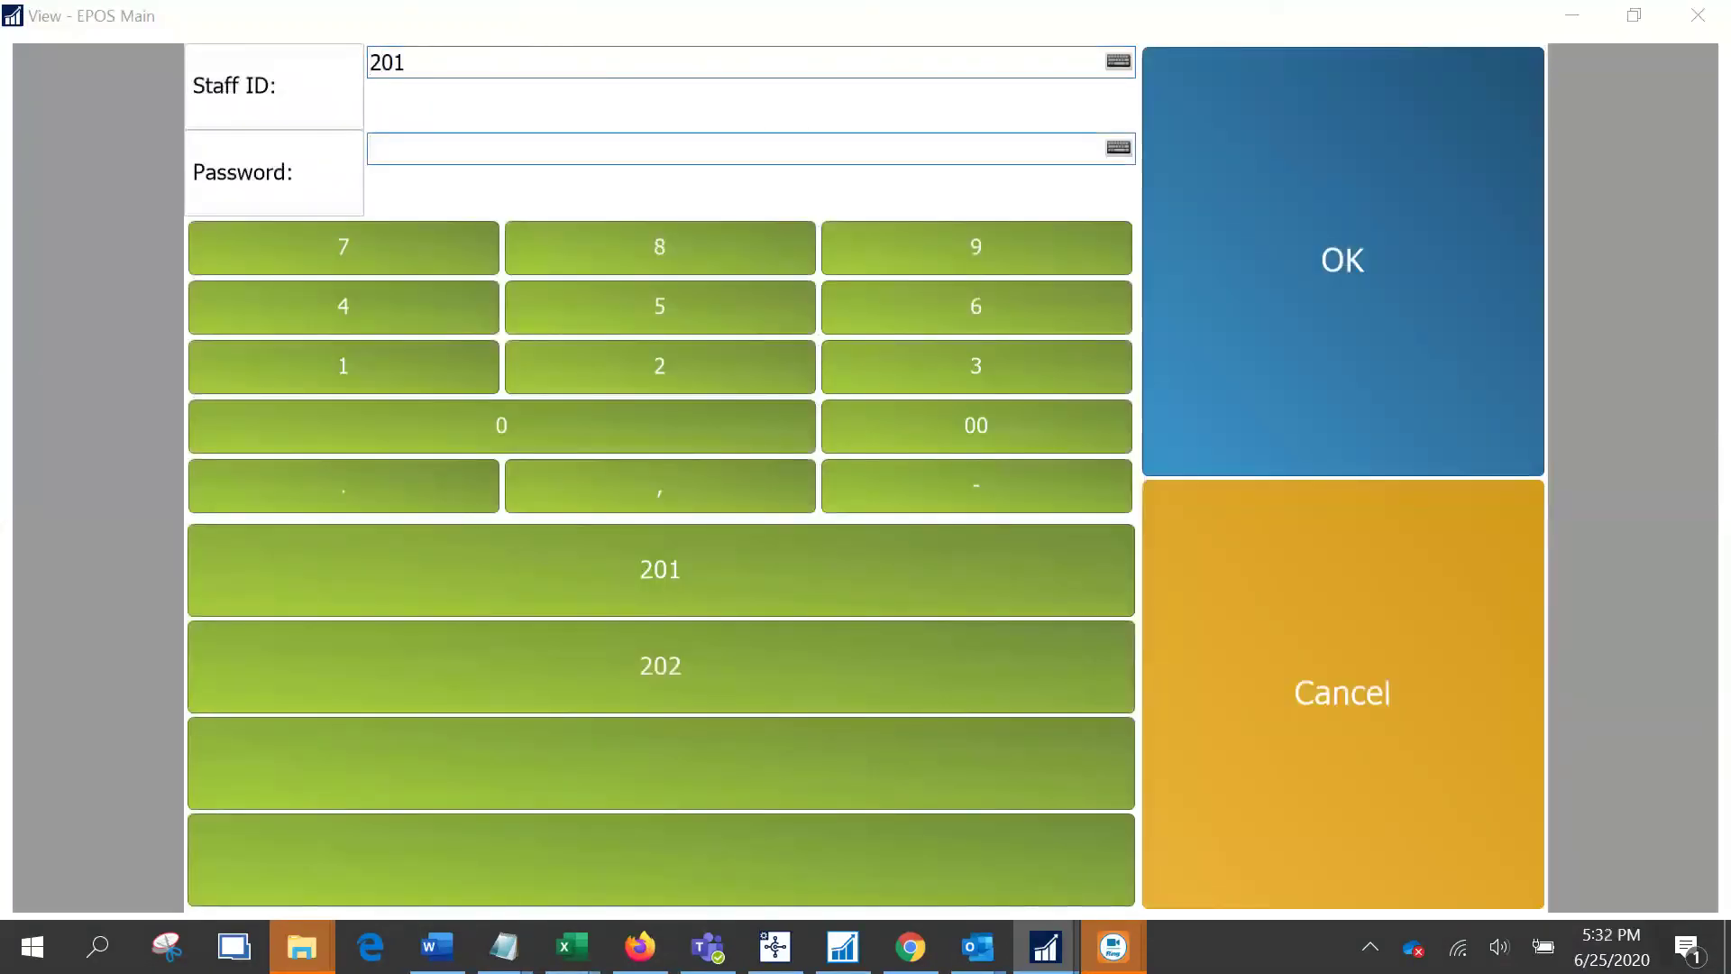
pyautogui.press('Return')
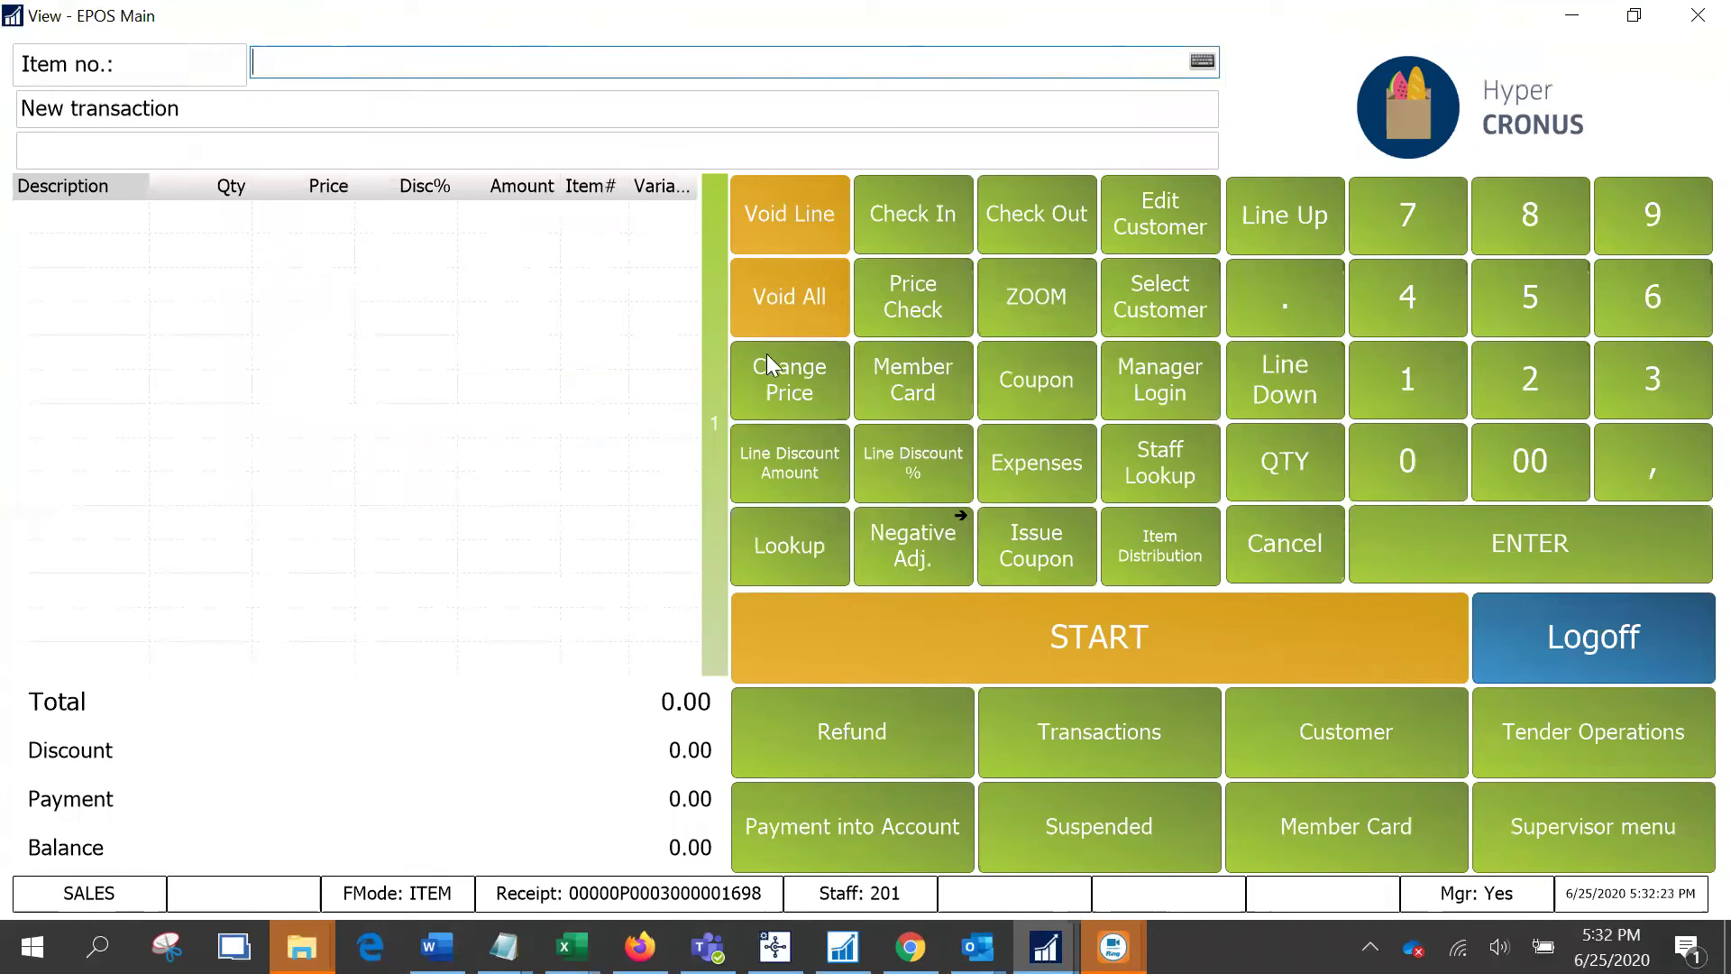
# - Ring up Milk 2 Liters and a NAVY/40/S03 Jacket Davi-s Professional Wear
pyautogui.click(996, 651)
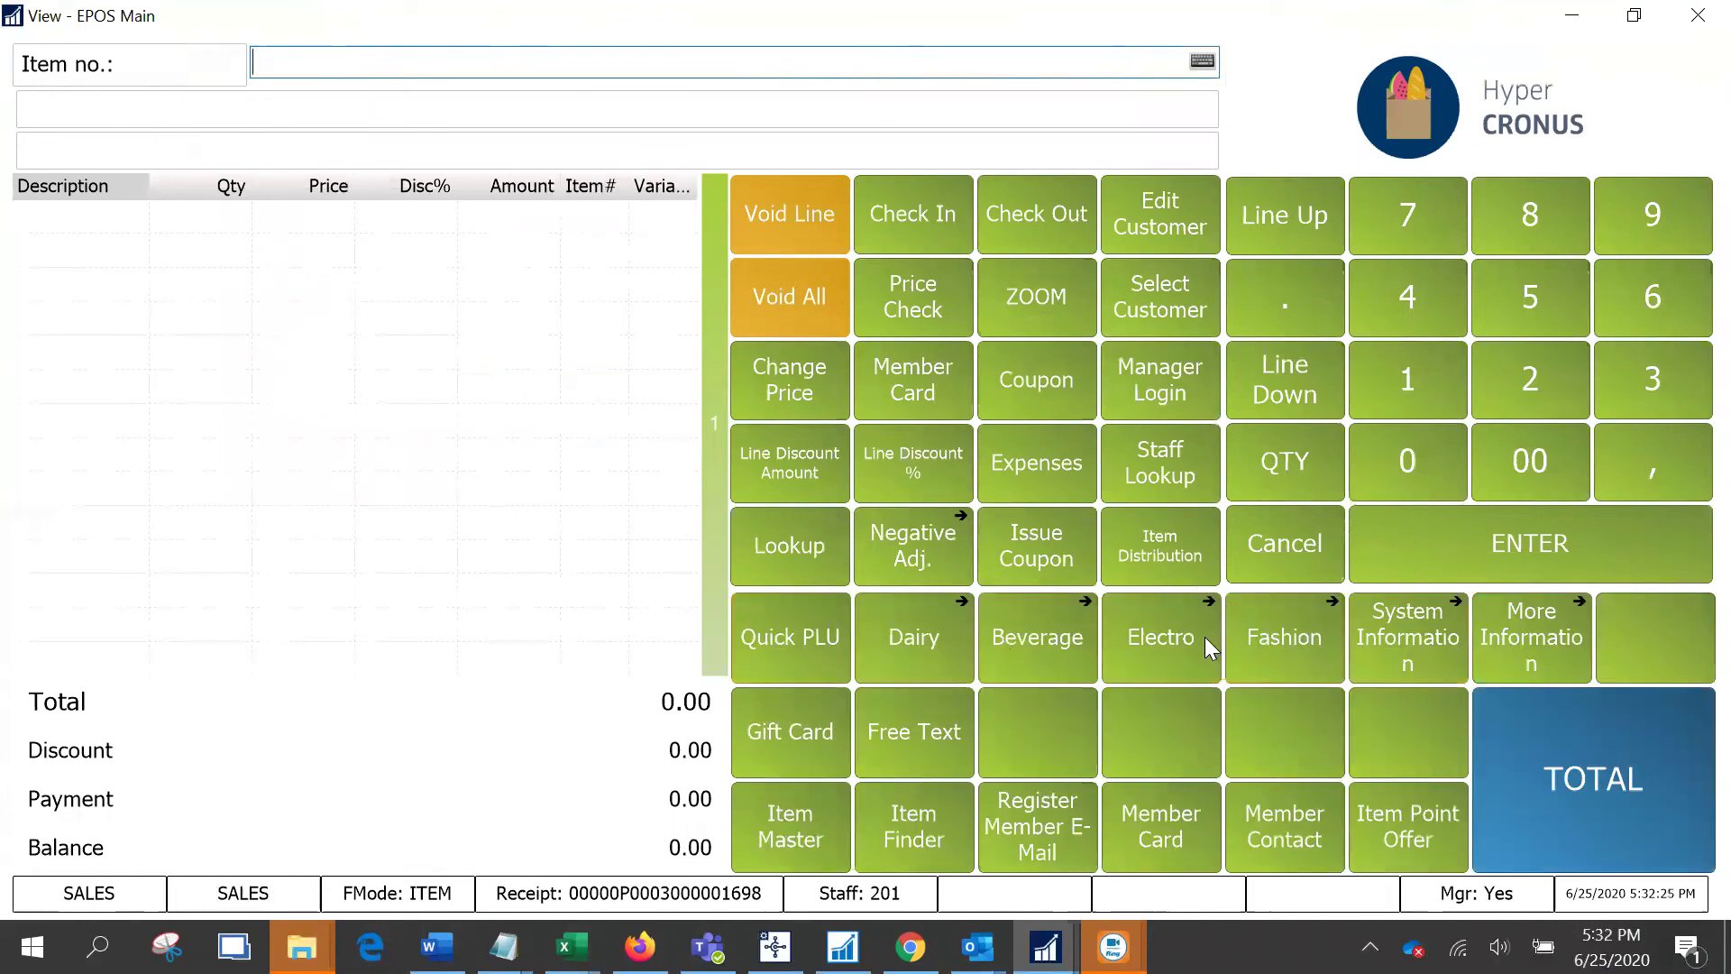
pyautogui.click(942, 642)
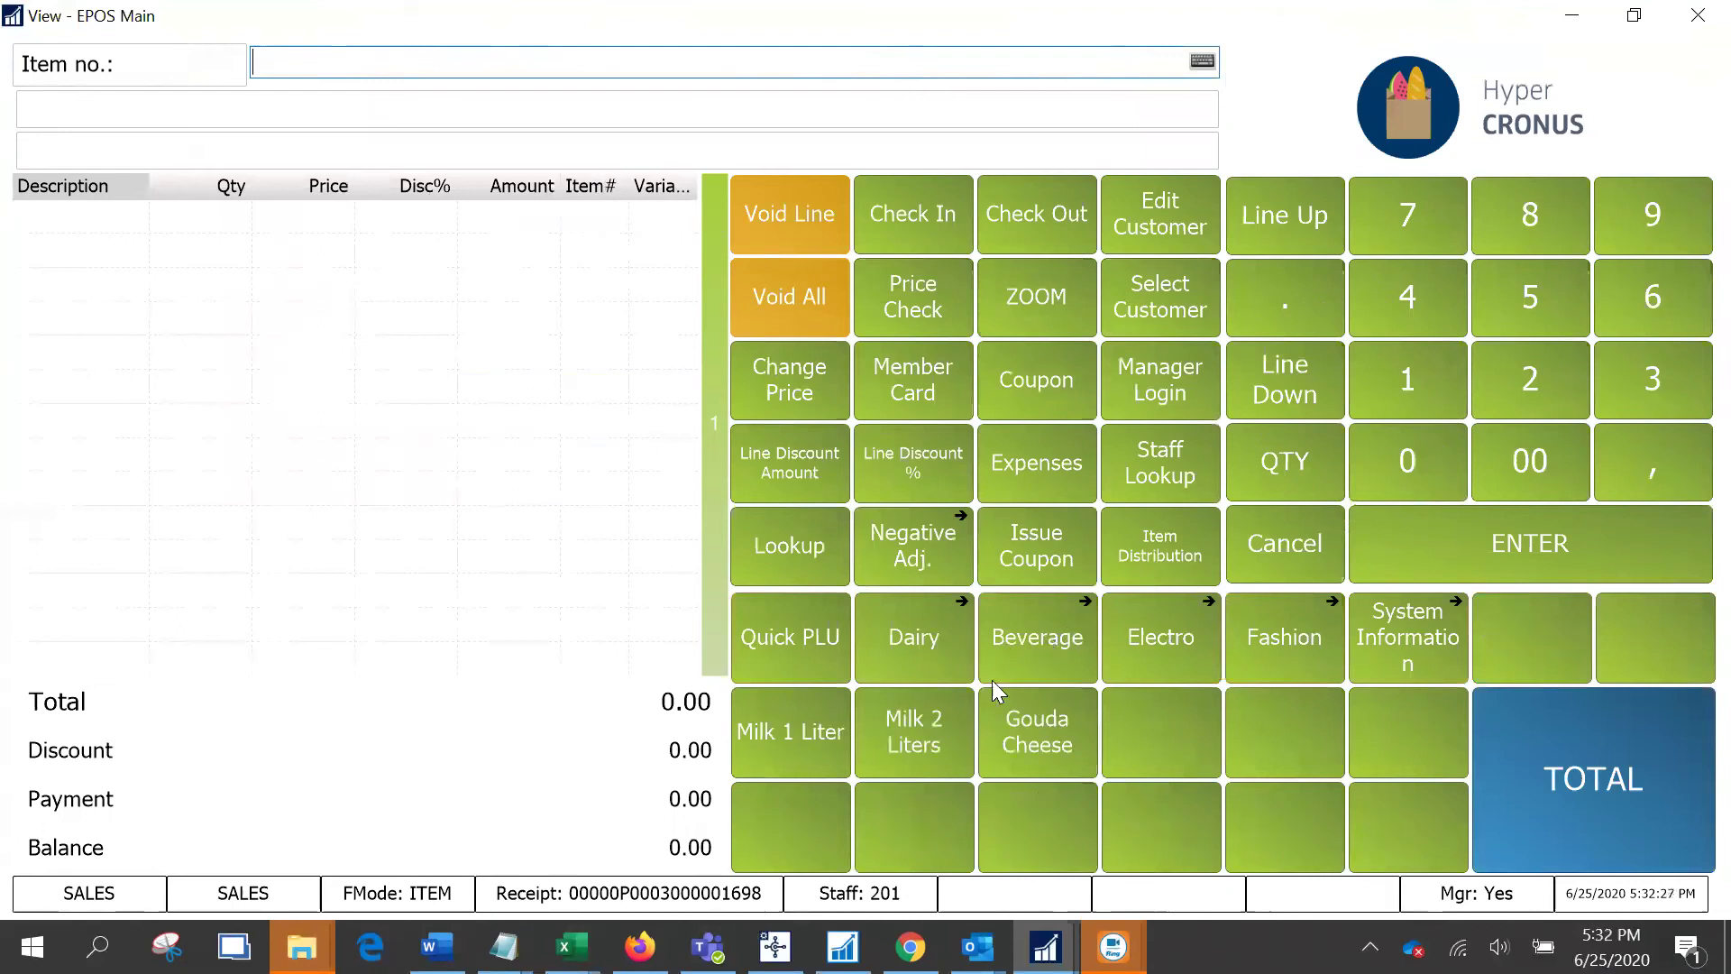
pyautogui.click(889, 717)
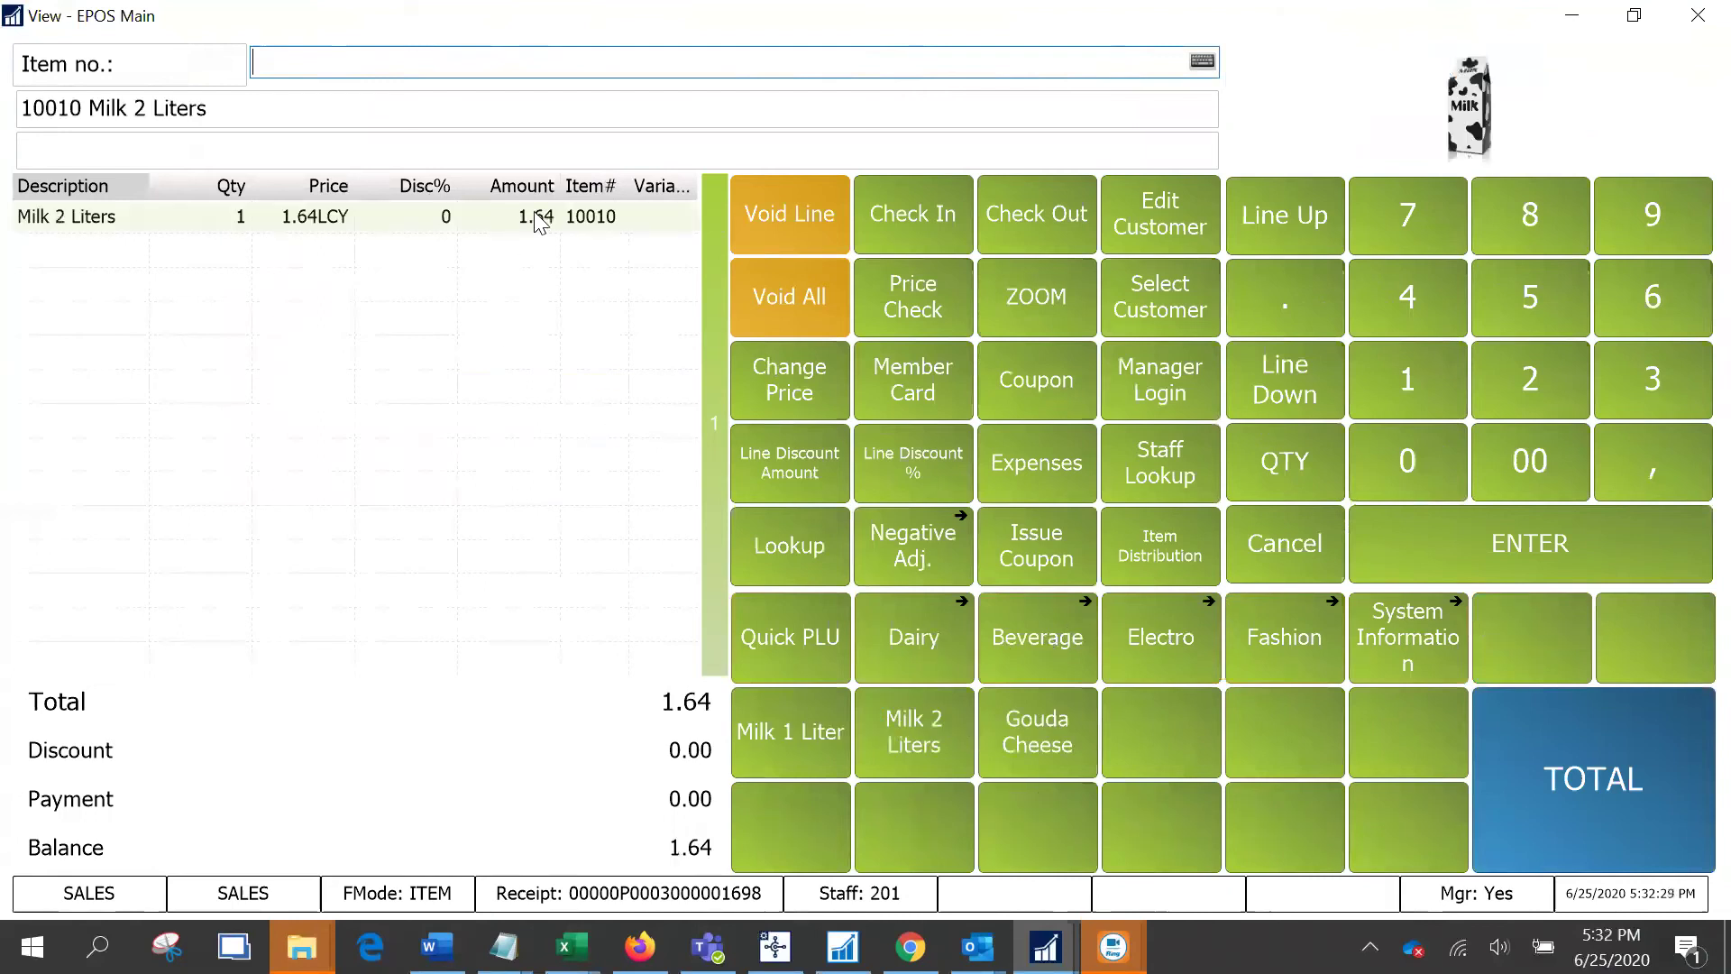
pyautogui.click(1299, 648)
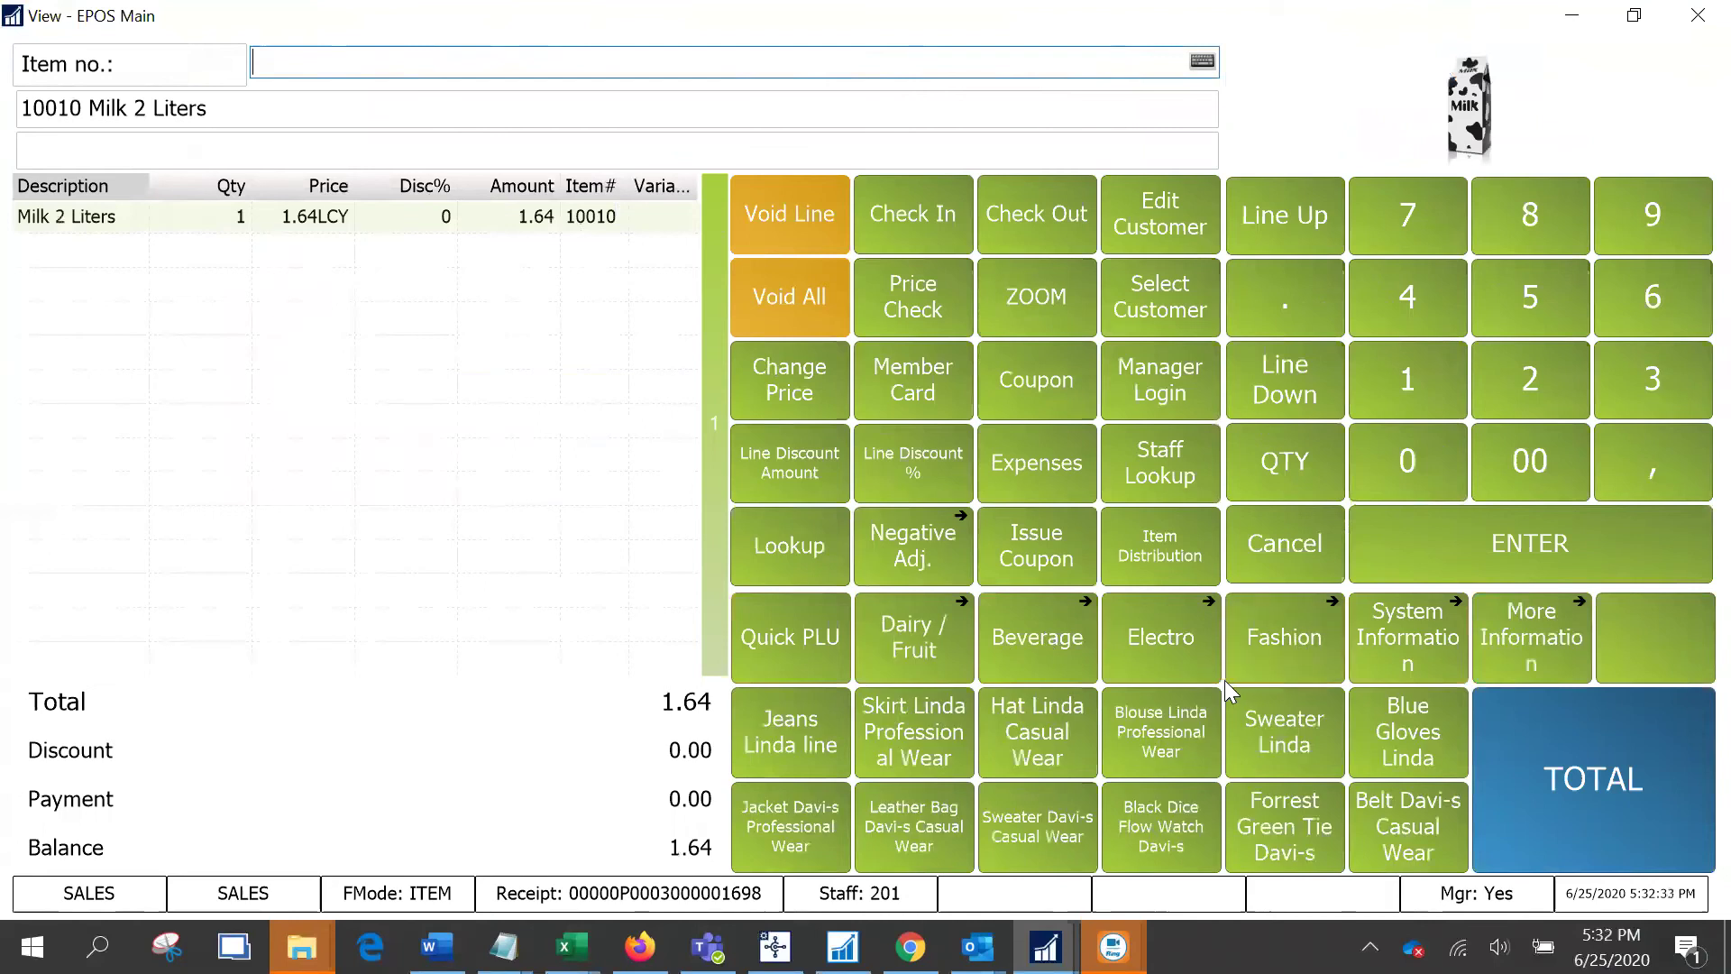
pyautogui.click(819, 832)
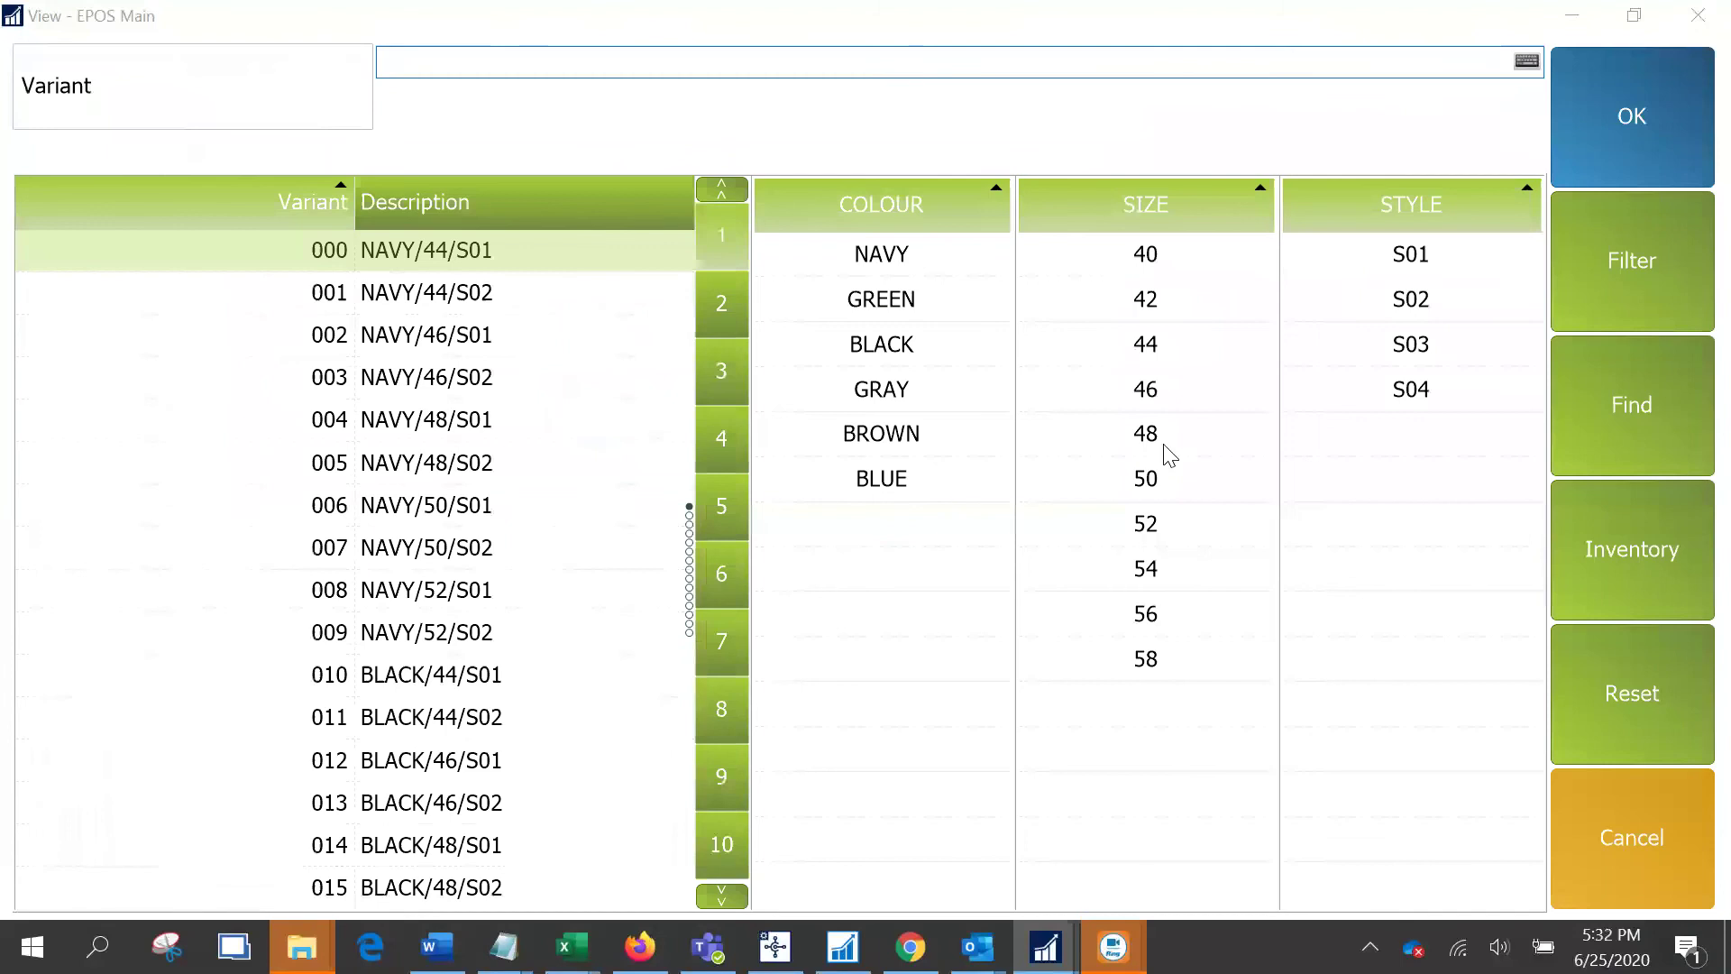
pyautogui.click(1431, 348)
pyautogui.click(1654, 107)
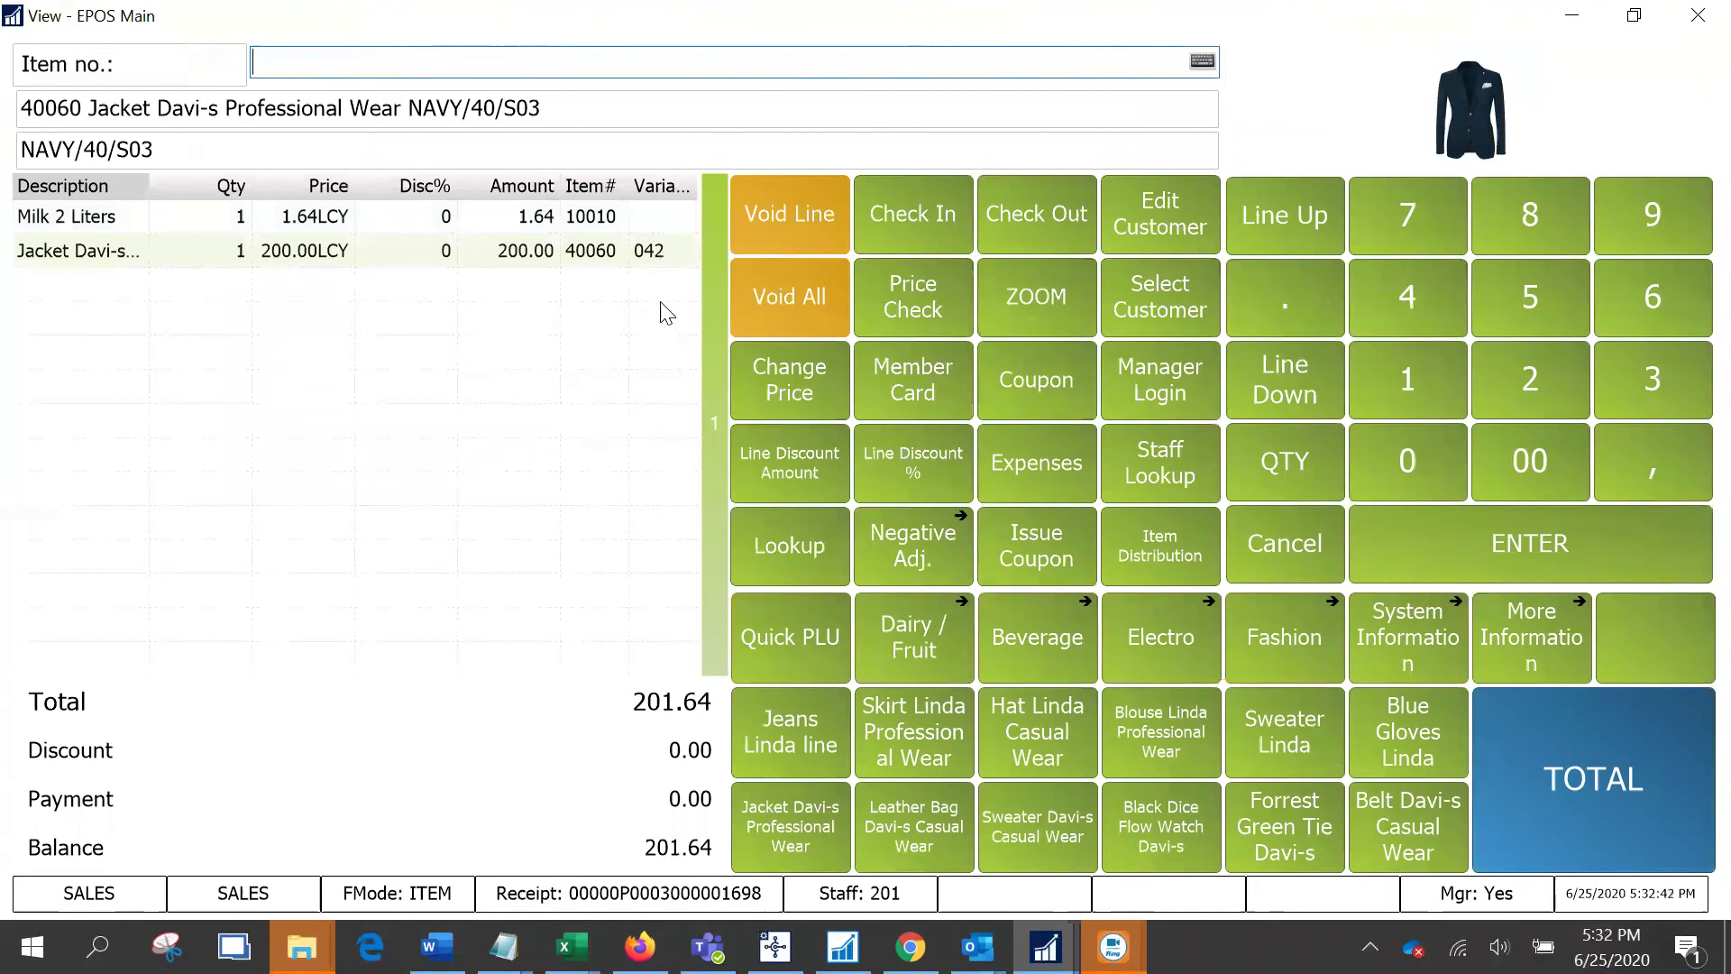
pyautogui.rightClick(469, 293)
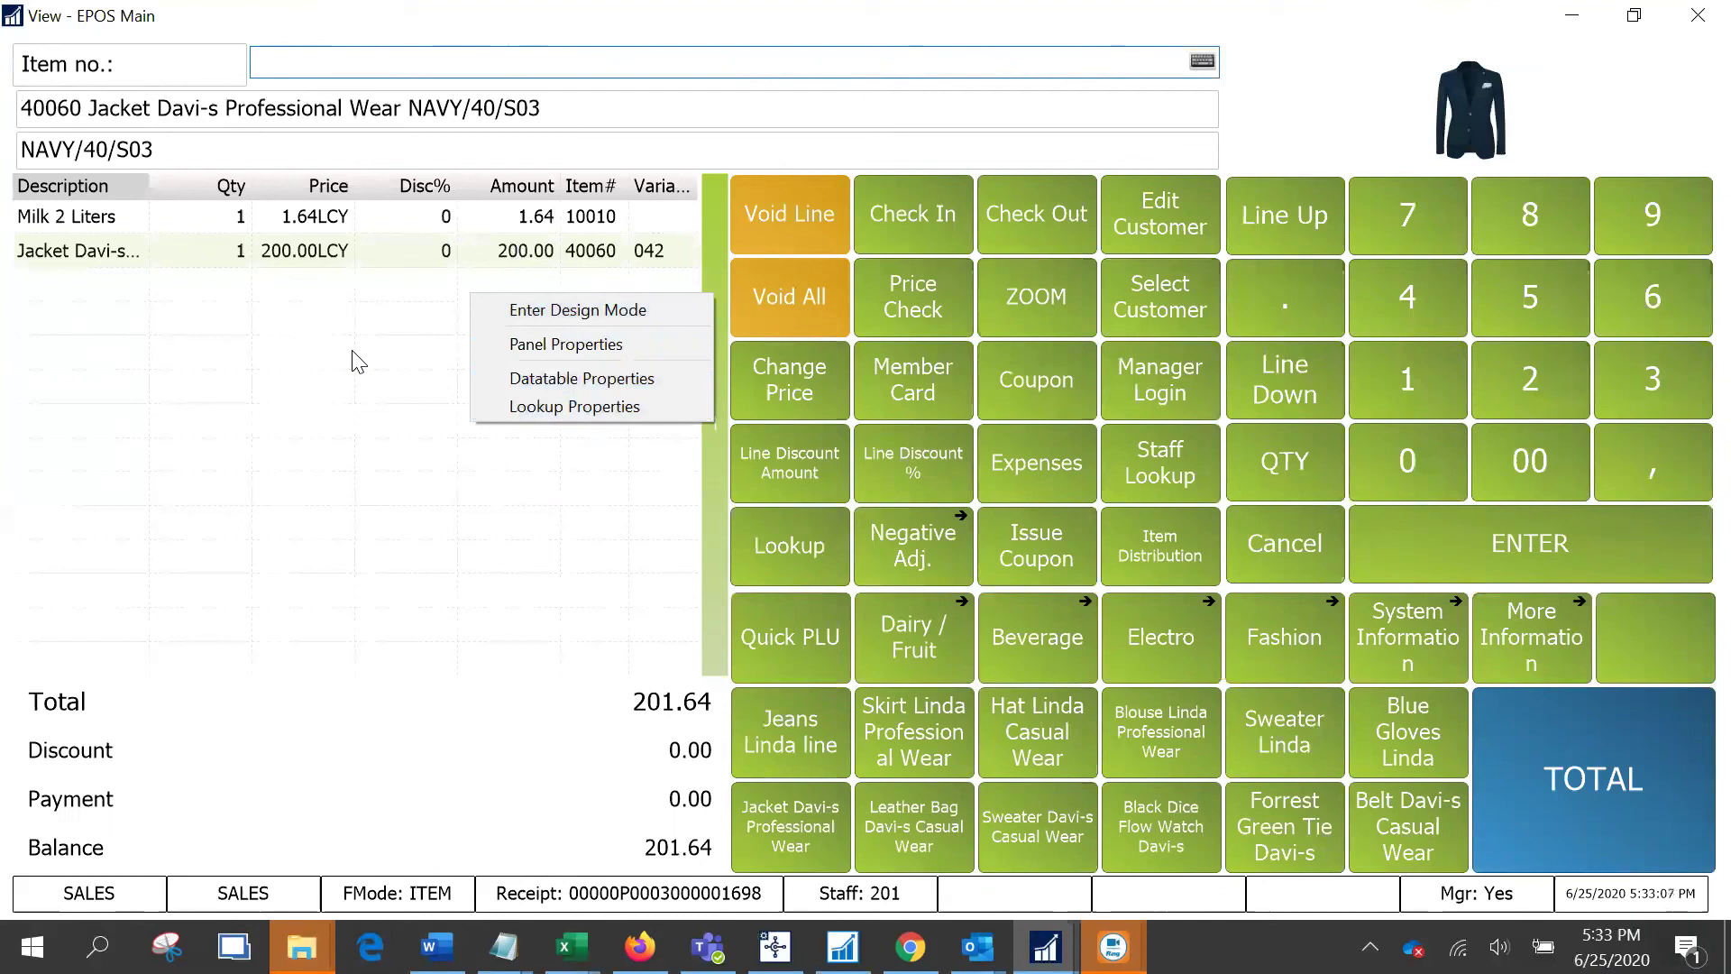
pyautogui.click(428, 339)
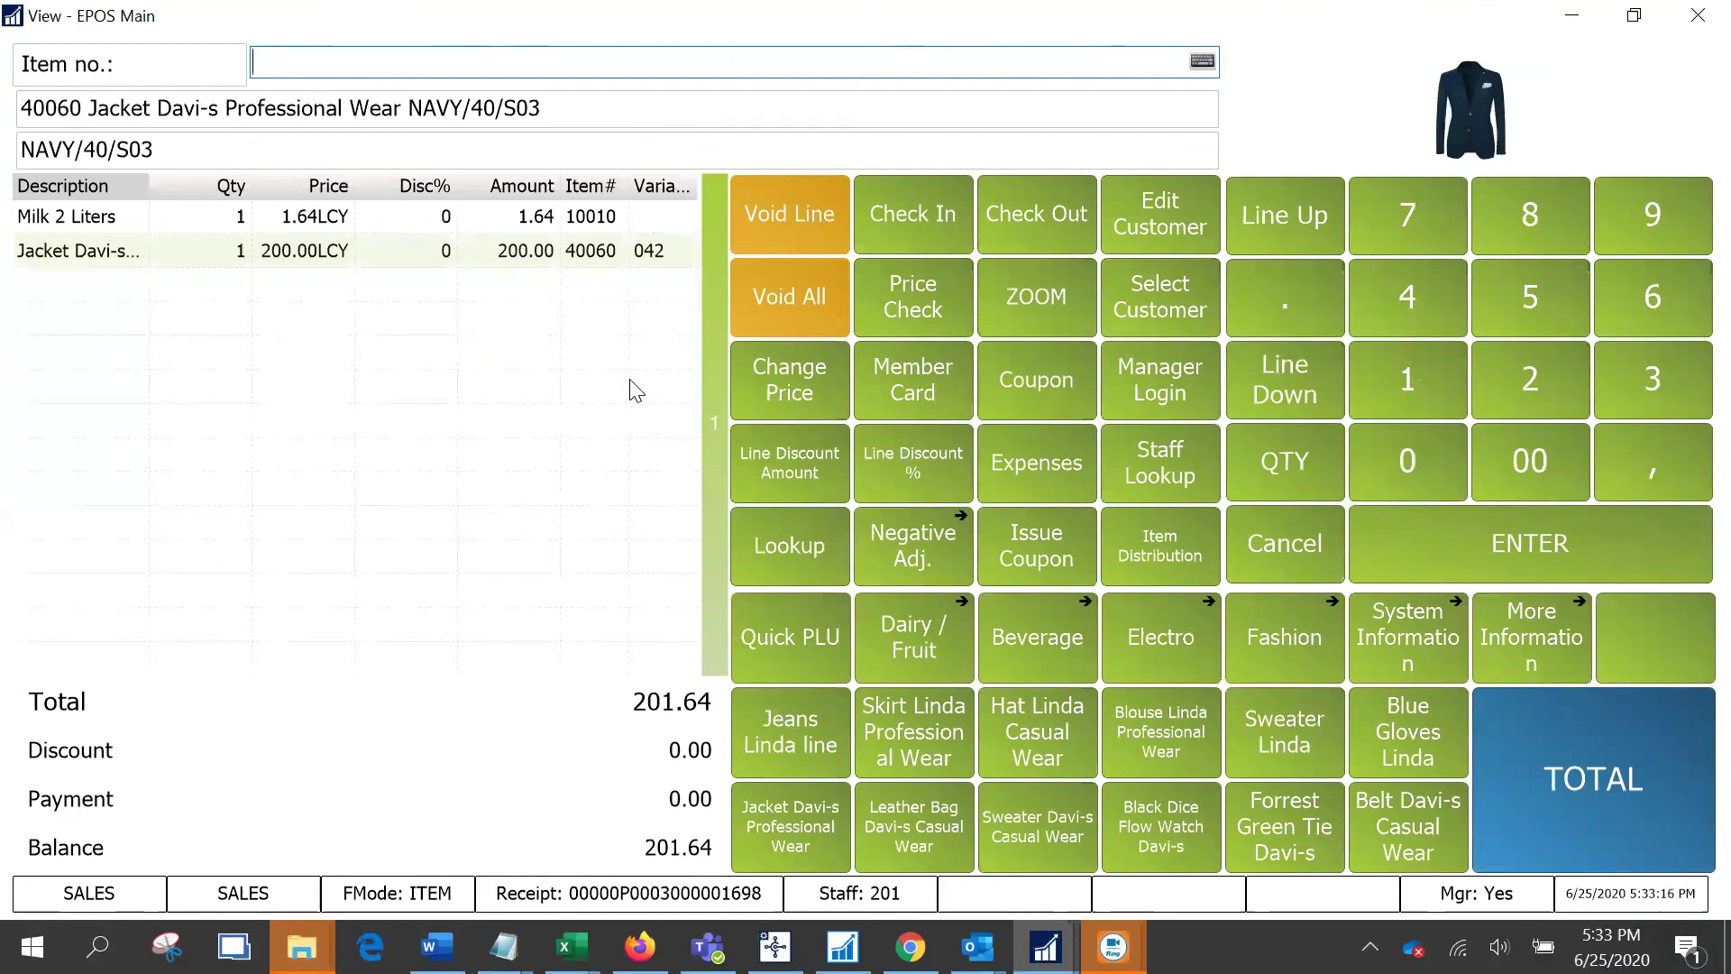